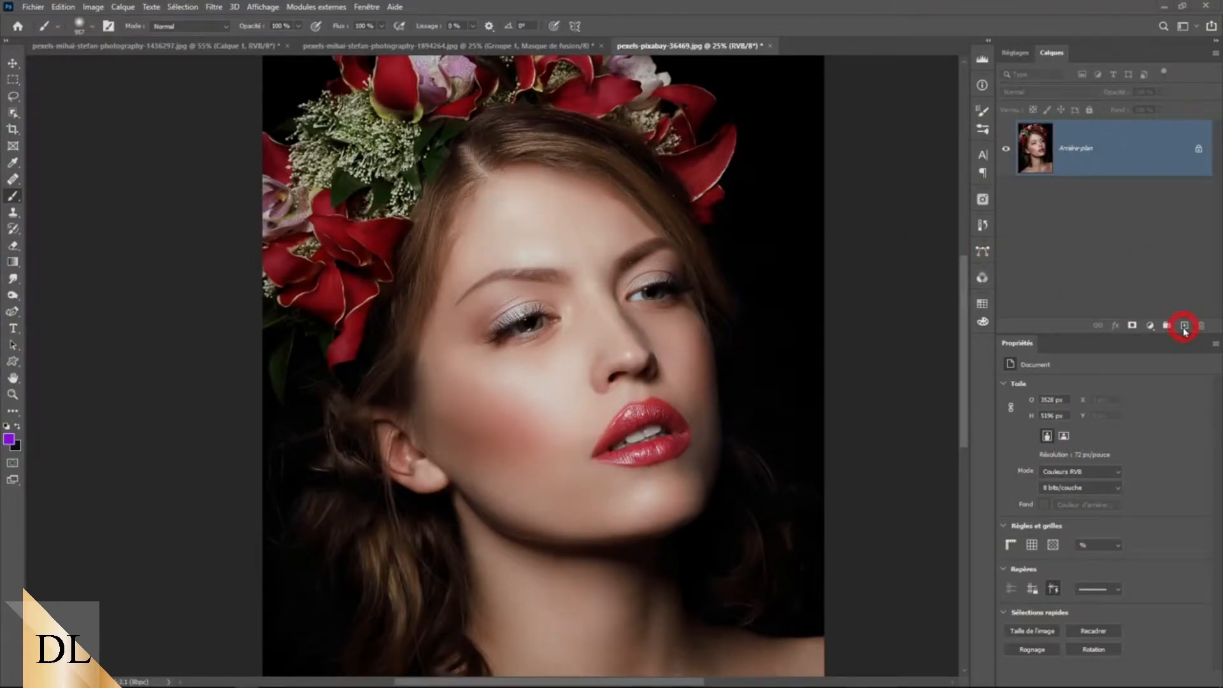
Create a new layer above the background and set its blend mode to Produit
{"action": "left_click", "coordinate": [1186, 327]}
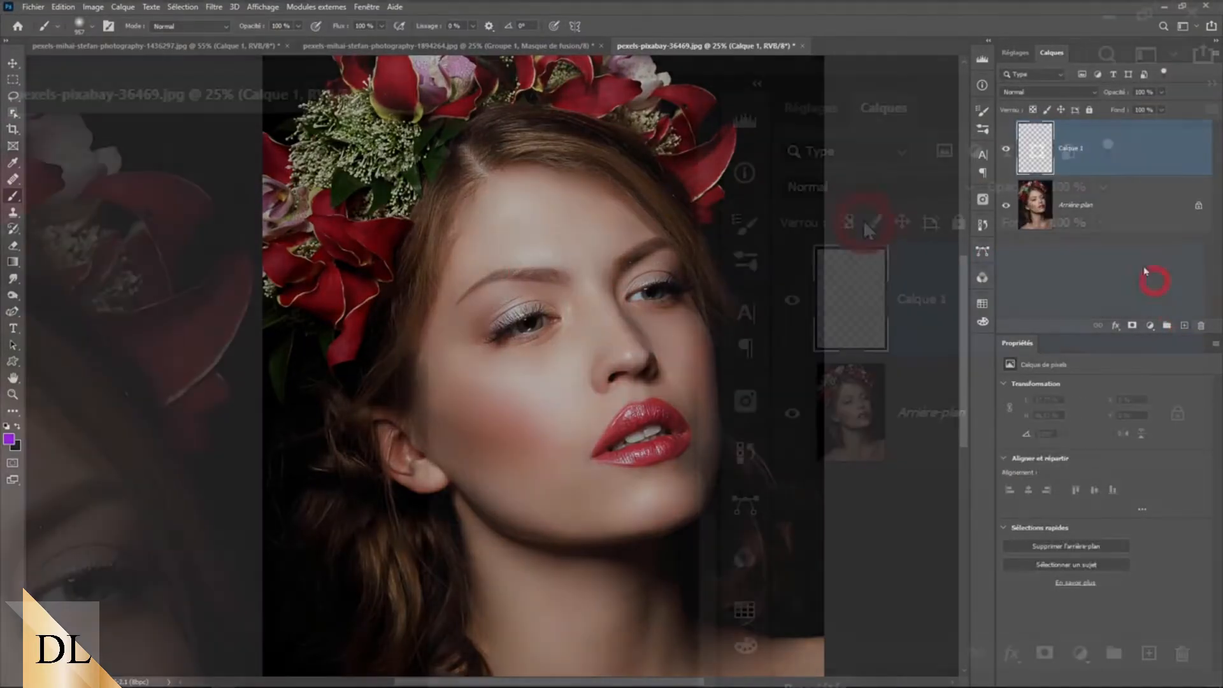
{"action": "left_click", "coordinate": [1024, 93]}
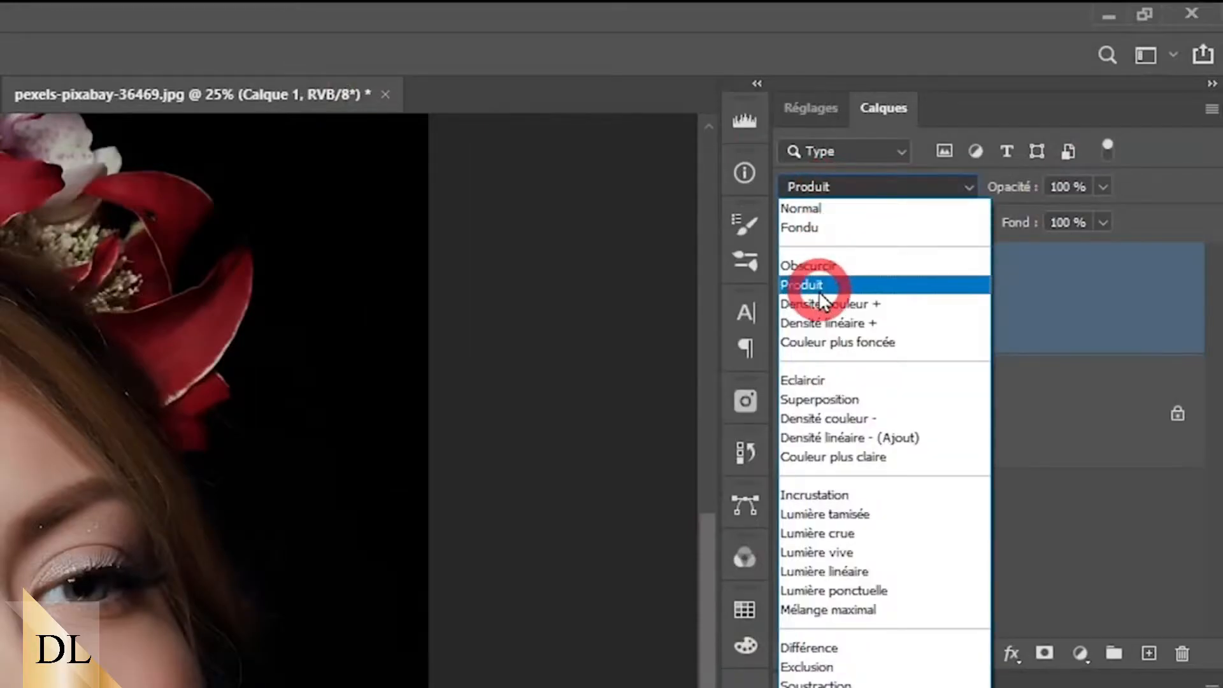
{"action": "left_click", "coordinate": [815, 285]}
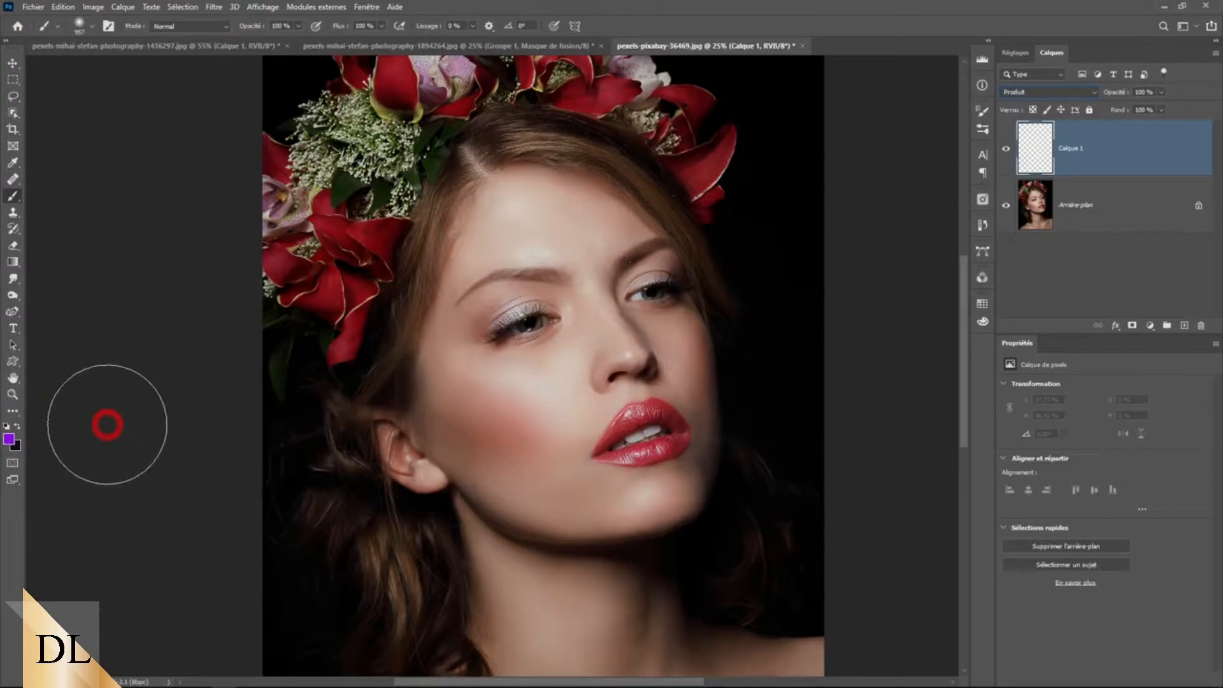
Choose the Arrondi flou brush with near-zero hardness and adjust it to a large size
{"action": "right_click", "coordinate": [479, 219]}
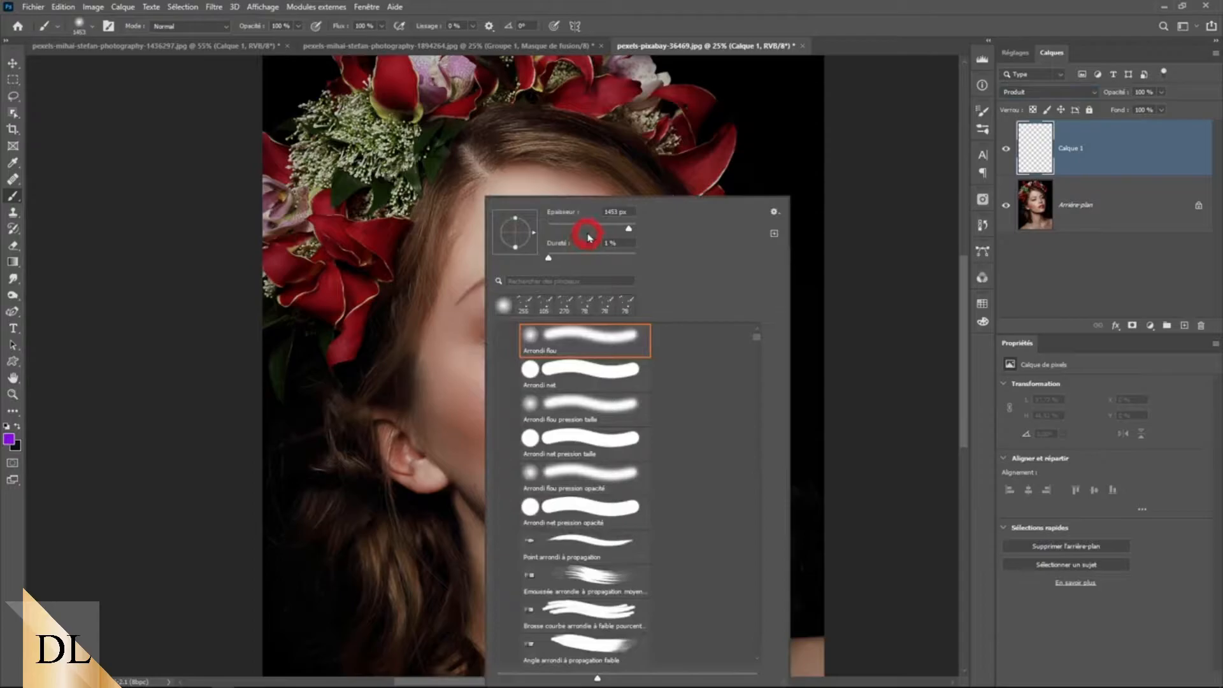
{"action": "key", "text": "Escape"}
{"action": "right_click", "coordinate": [522, 224]}
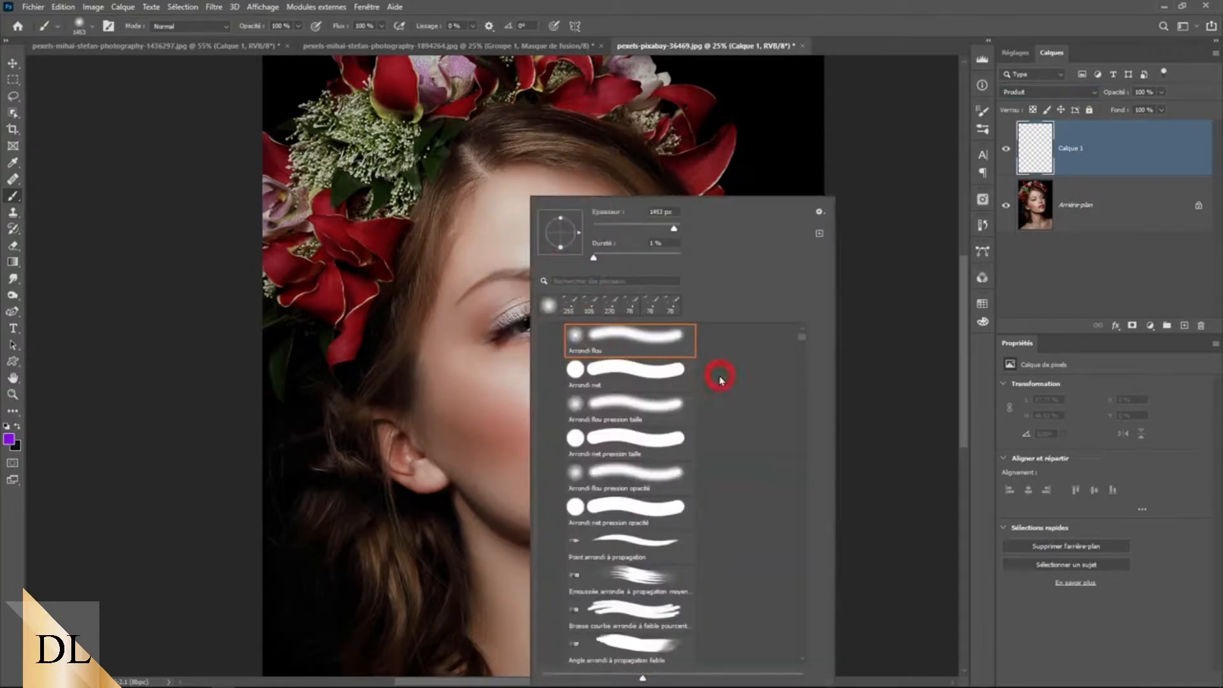
{"action": "scroll", "coordinate": [719, 373], "scroll_direction": "up", "scroll_amount": 2}
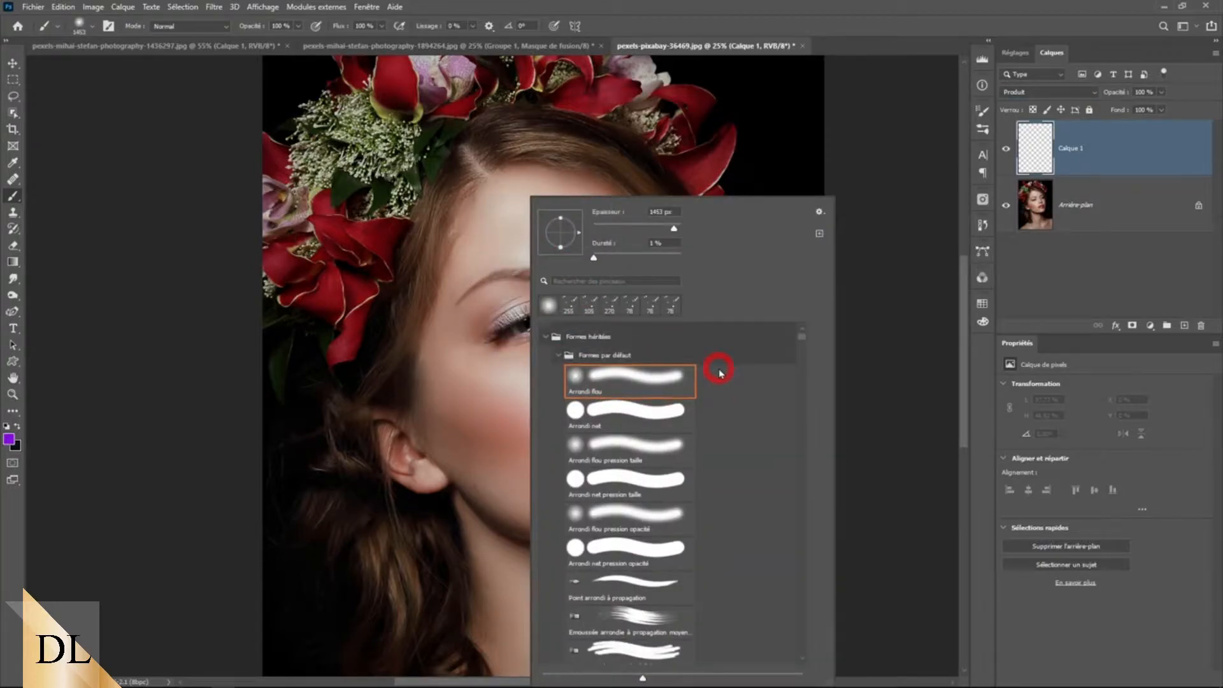
{"action": "left_click", "coordinate": [623, 379]}
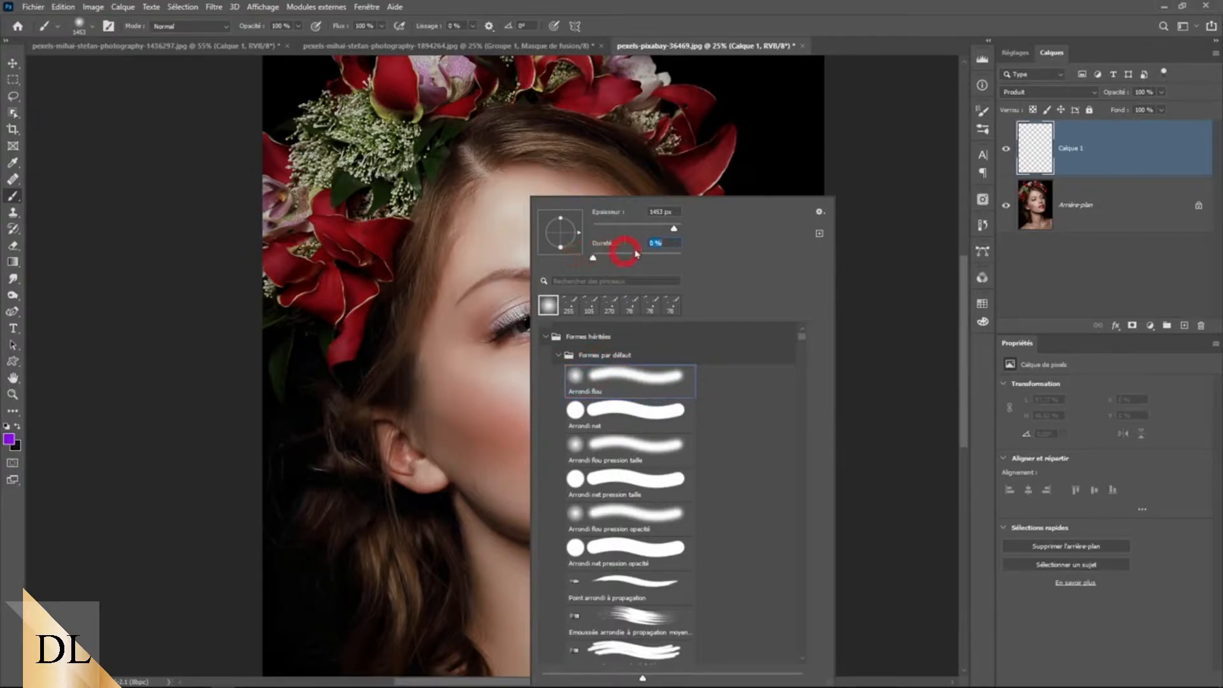
{"action": "left_click", "coordinate": [673, 228]}
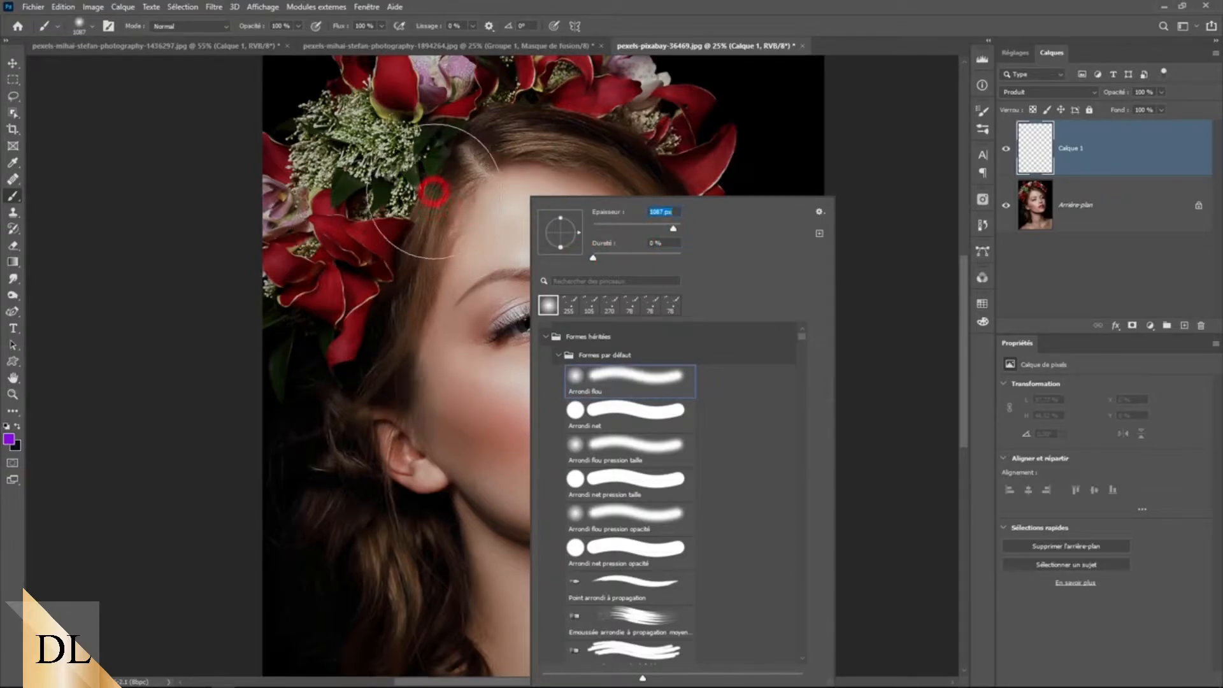
{"action": "left_click", "coordinate": [449, 188]}
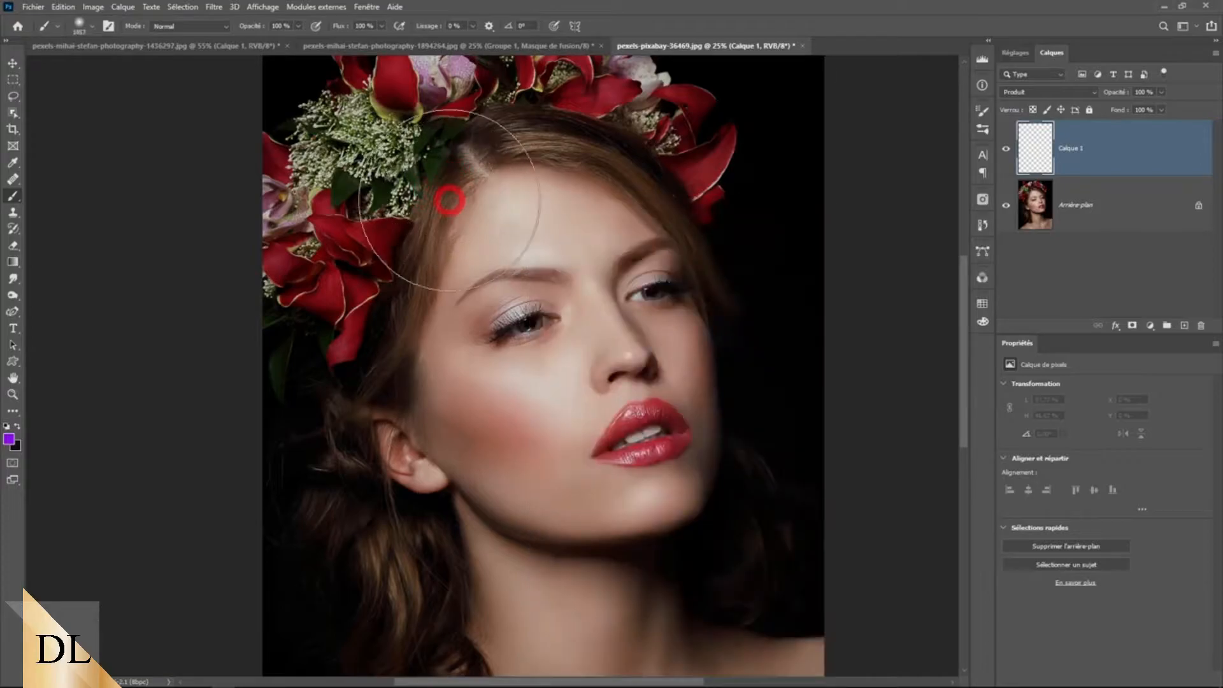
Paint a broad violet stroke across the forehead, hair and lower part of the flowers on the new layer
{"action": "scroll", "coordinate": [450, 200], "scroll_direction": "down", "scroll_amount": 1}
{"action": "mouse_move", "coordinate": [398, 247]}
{"action": "left_mouse_down"}
{"action": "mouse_move", "coordinate": [429, 185]}
{"action": "mouse_move", "coordinate": [557, 180]}
{"action": "mouse_move", "coordinate": [625, 195]}
{"action": "left_mouse_up"}
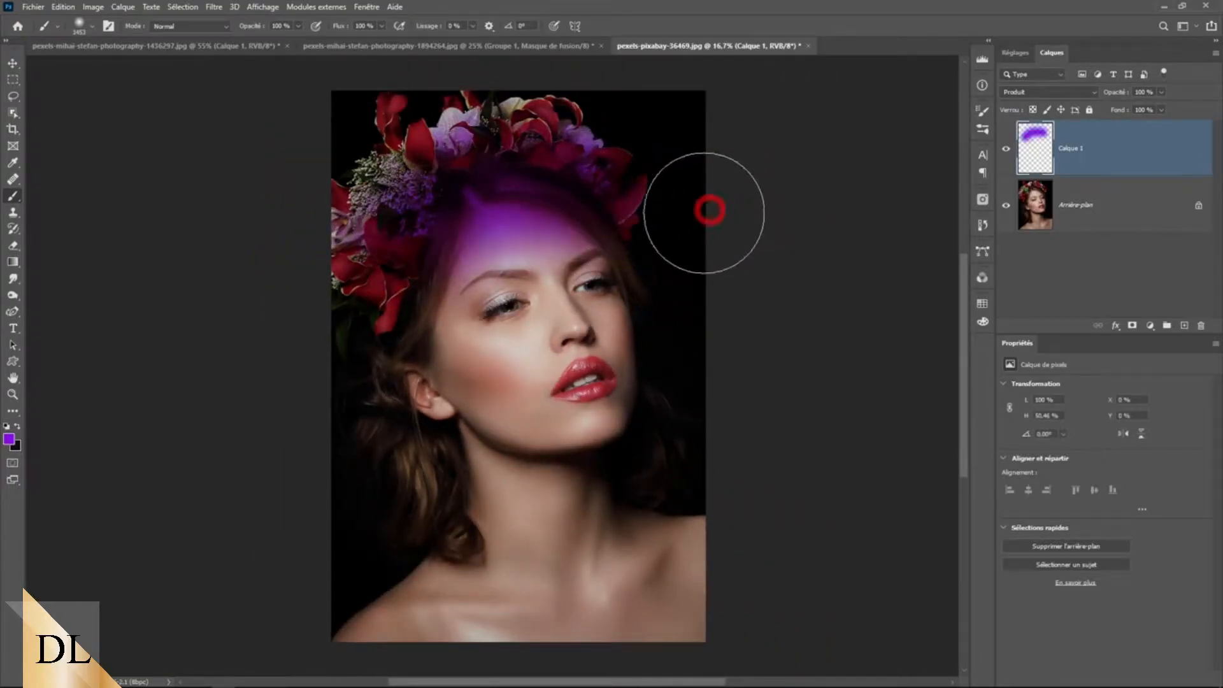
Pick the red swatch and paint a broad band across both eyes and the cheek
{"action": "scroll", "coordinate": [659, 218], "scroll_direction": "up", "scroll_amount": 1}
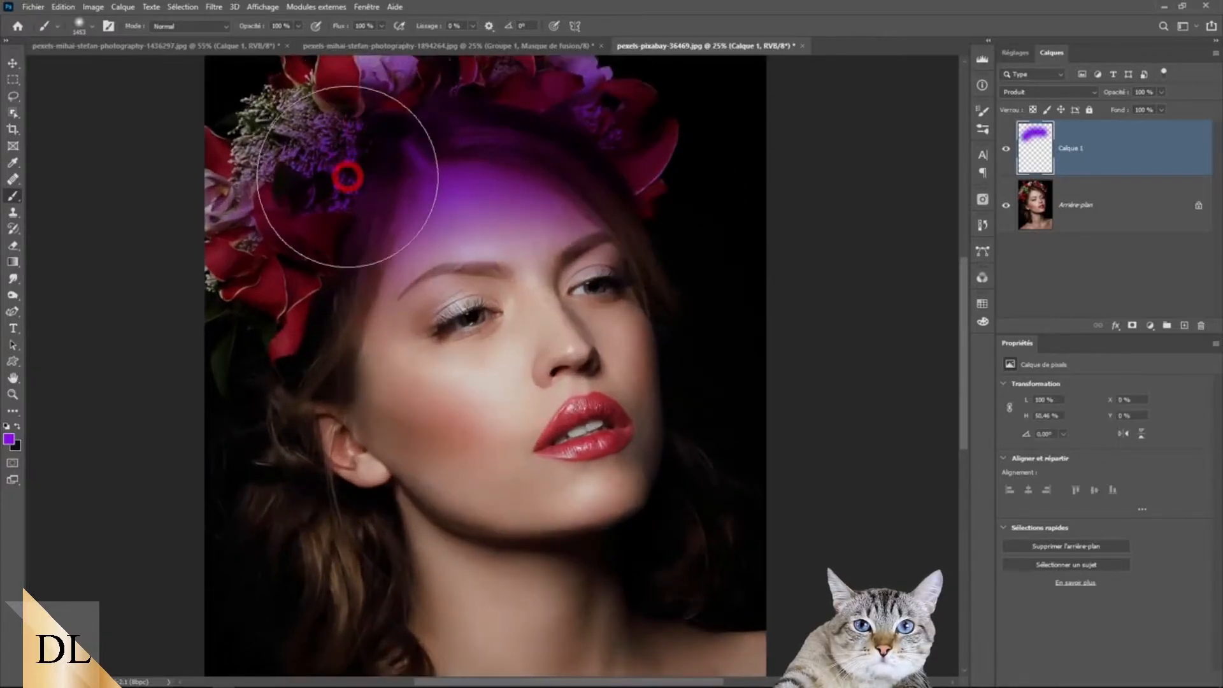
{"action": "scroll", "coordinate": [484, 232], "scroll_direction": "up", "scroll_amount": 1}
{"action": "scroll", "coordinate": [483, 232], "scroll_direction": "up", "scroll_amount": 1}
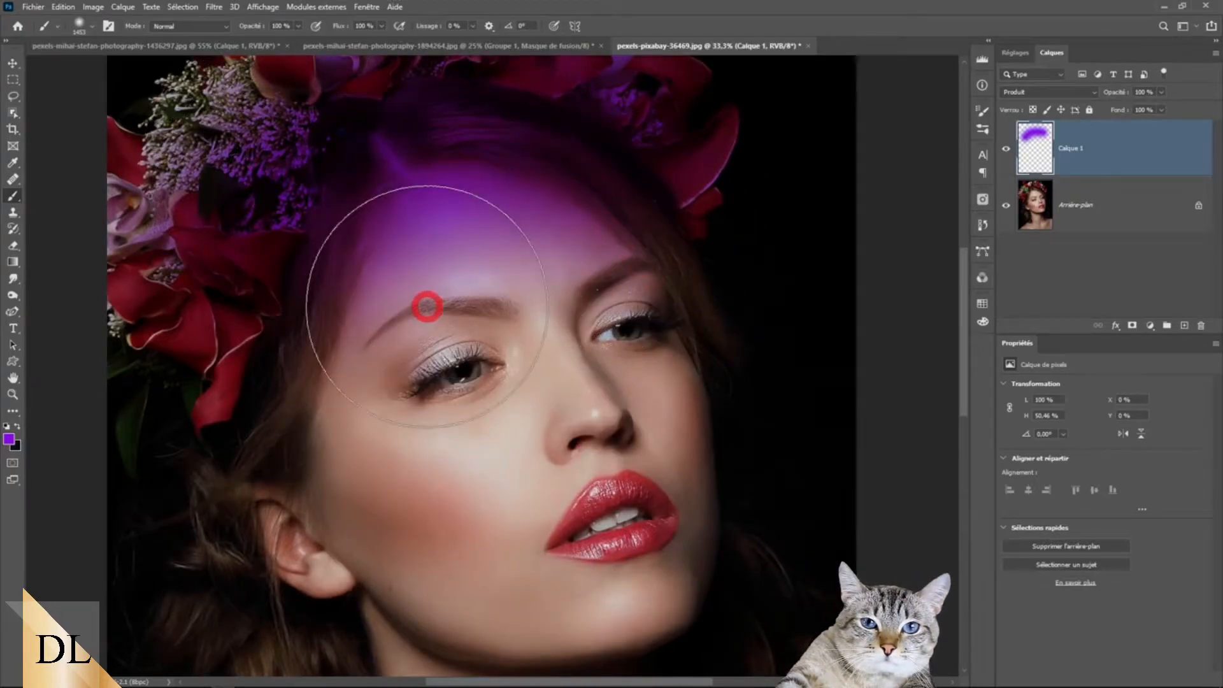
{"action": "left_click", "coordinate": [982, 305]}
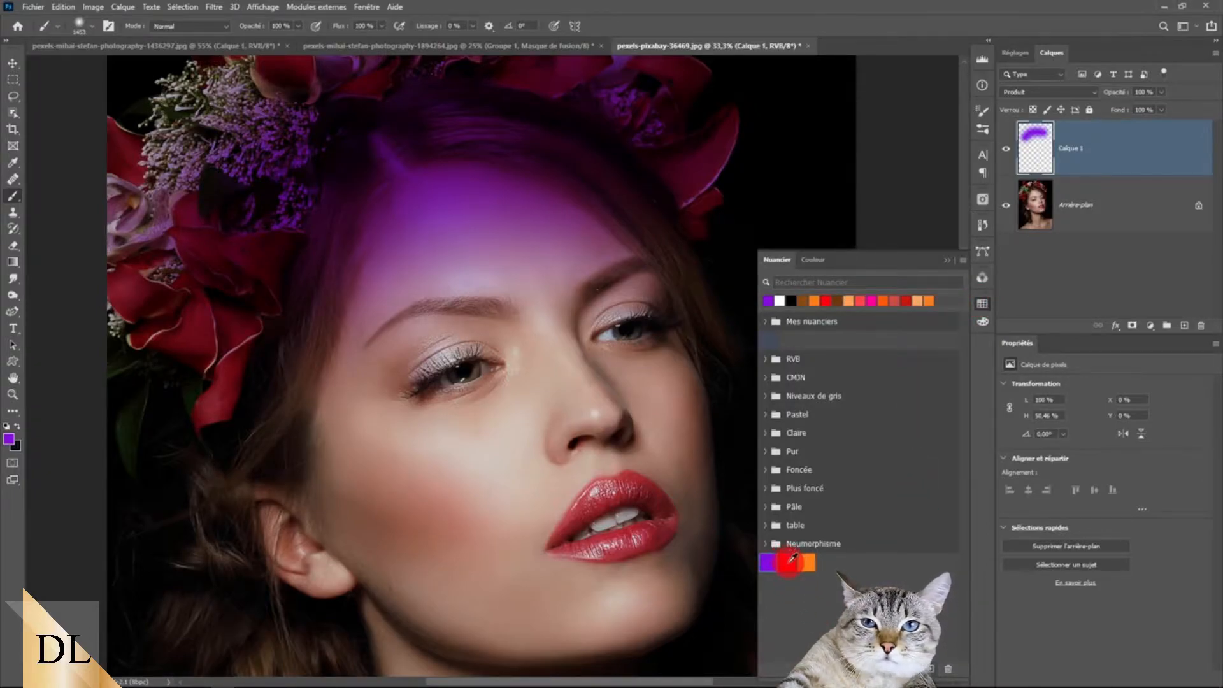
{"action": "left_click", "coordinate": [788, 562]}
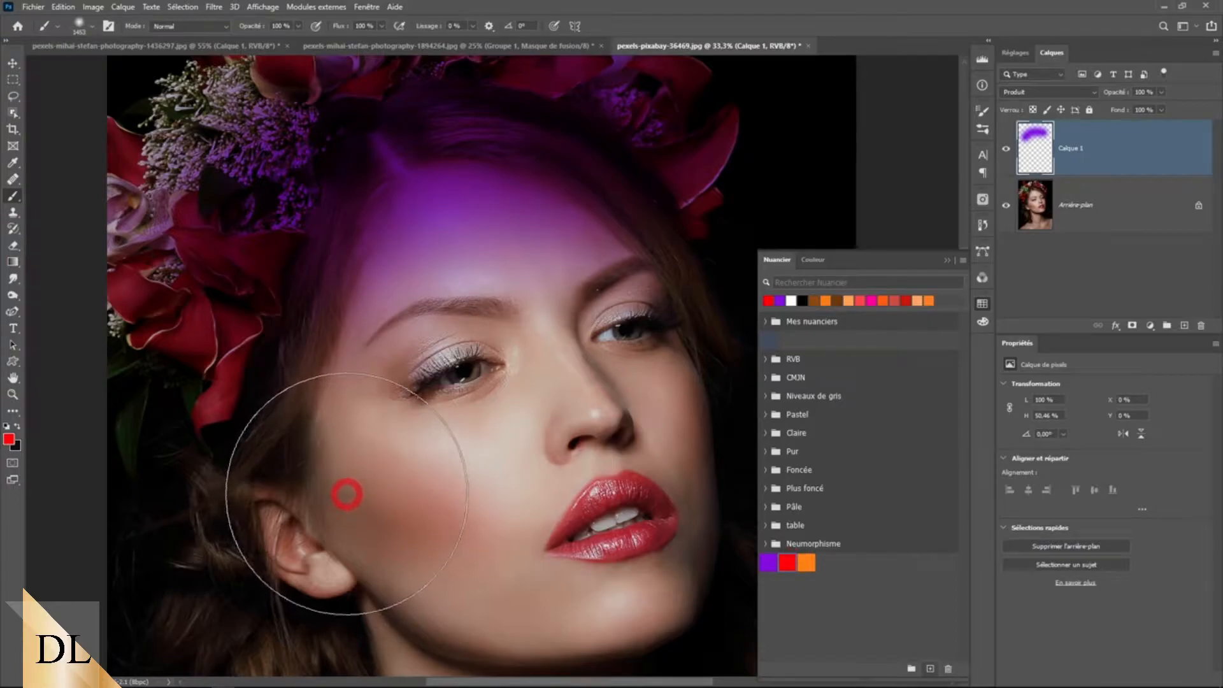
{"action": "mouse_move", "coordinate": [354, 441]}
{"action": "left_mouse_down"}
{"action": "mouse_move", "coordinate": [442, 362]}
{"action": "mouse_move", "coordinate": [514, 337]}
{"action": "mouse_move", "coordinate": [635, 341]}
{"action": "mouse_move", "coordinate": [916, 418]}
{"action": "left_mouse_up"}
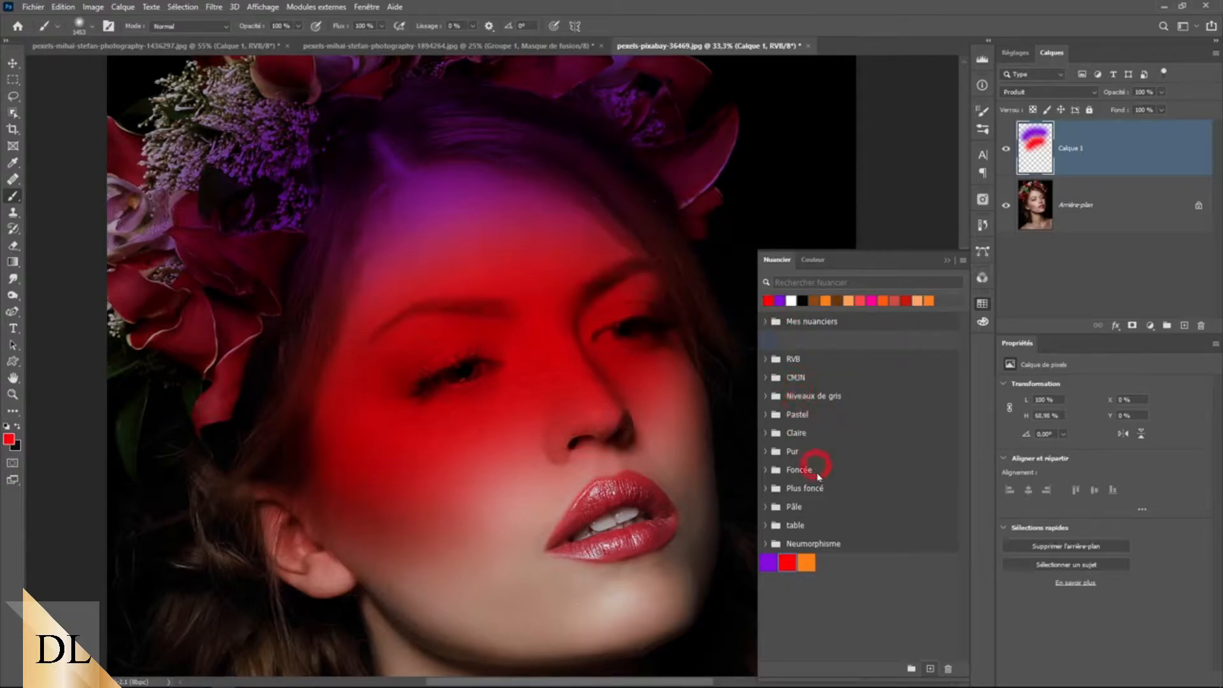
Pick the orange swatch and paint over the nose with a smaller soft brush
{"action": "left_click", "coordinate": [806, 560]}
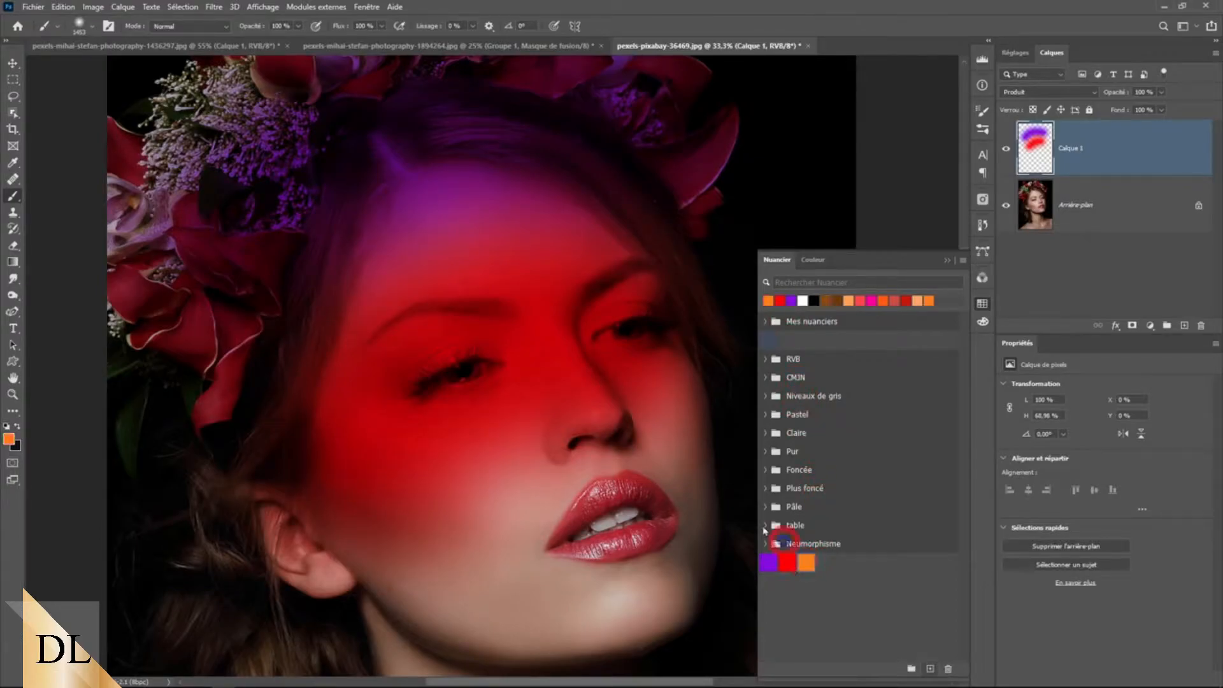
{"action": "mouse_move", "coordinate": [560, 388]}
{"action": "left_mouse_down"}
{"action": "mouse_move", "coordinate": [573, 396]}
{"action": "mouse_move", "coordinate": [502, 402]}
{"action": "left_mouse_up"}
{"action": "left_click", "coordinate": [575, 385]}
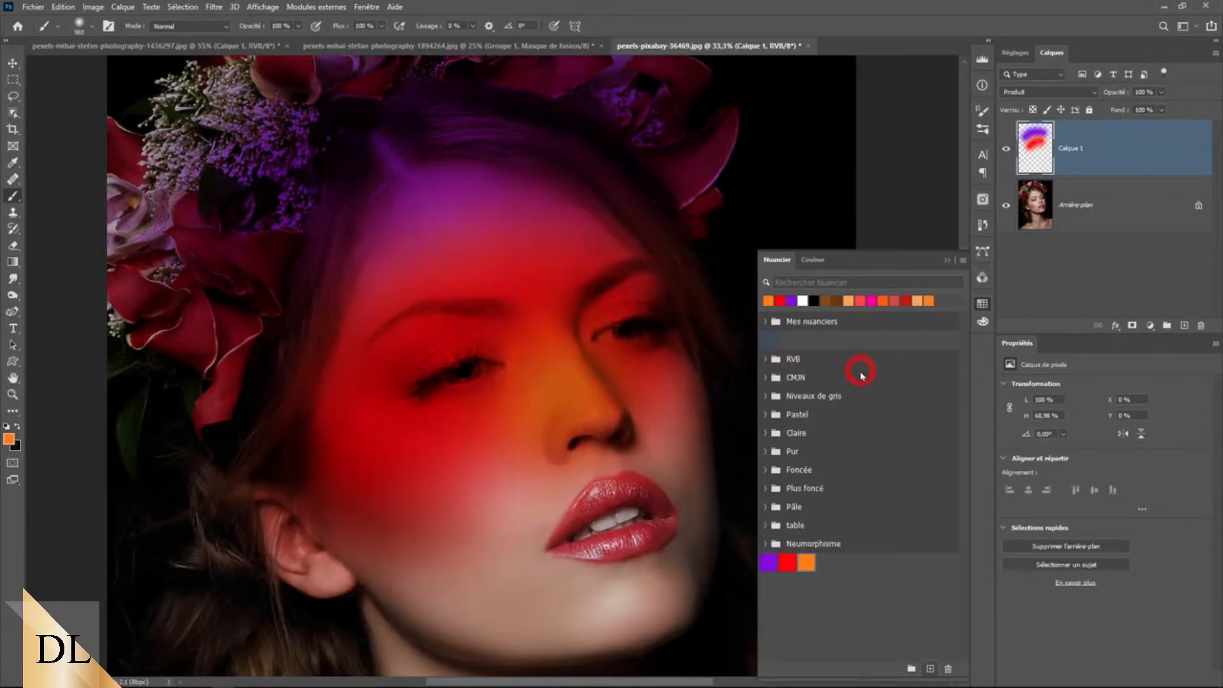
Reduce the brush to 229 px for detail around the eyes and set the foreground colour to dark reddish brown (#752306)
{"action": "left_click", "coordinate": [495, 364], "text": "ctrl"}
{"action": "left_click", "coordinate": [497, 365], "text": "ctrl"}
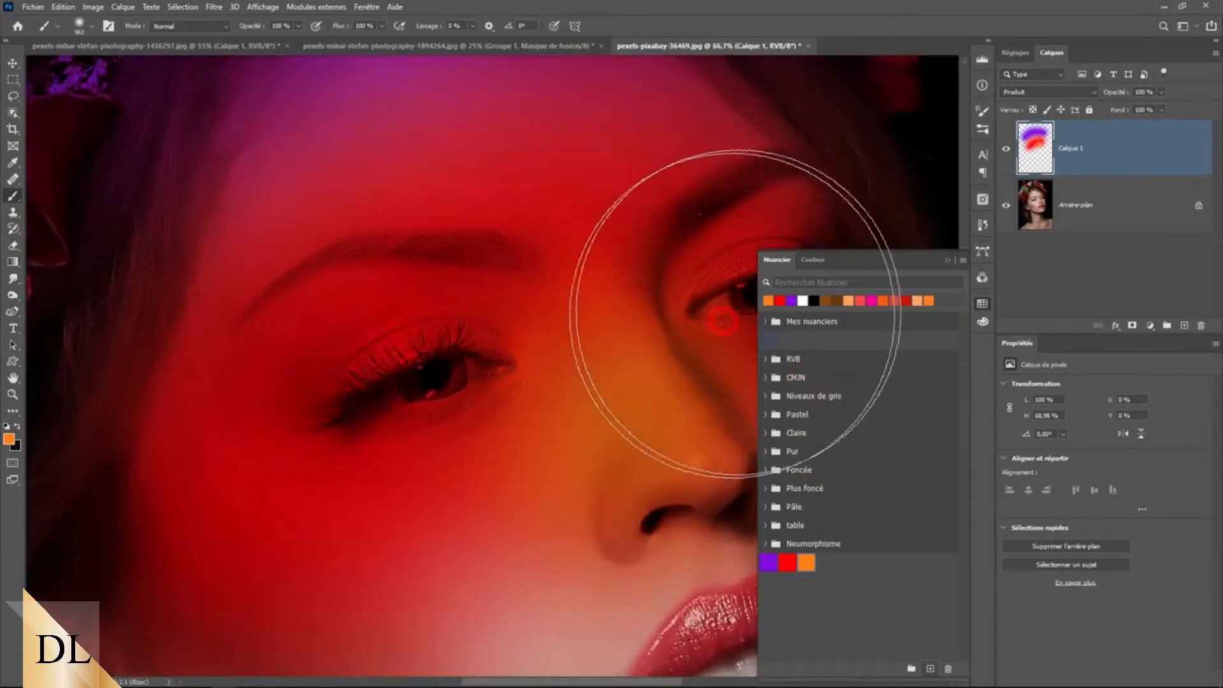
{"action": "left_click", "coordinate": [946, 260]}
{"action": "left_click_drag", "start_coordinate": [497, 371], "coordinate": [343, 377]}
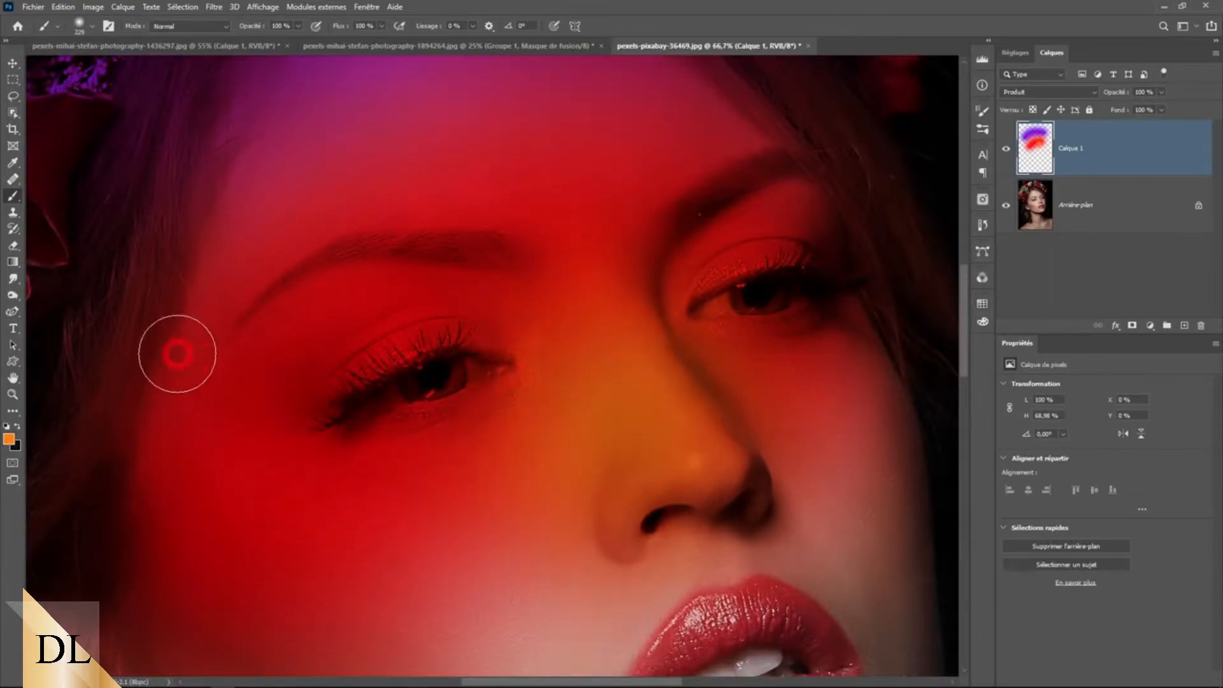
{"action": "left_click", "coordinate": [9, 441]}
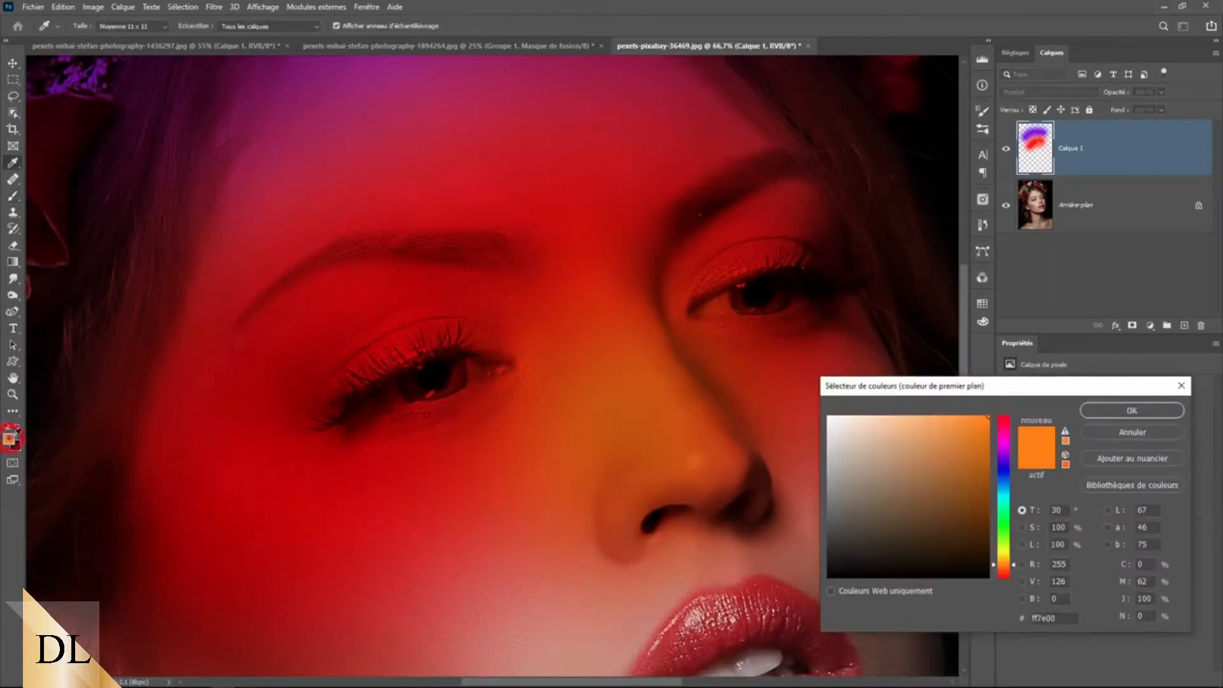
{"action": "mouse_move", "coordinate": [993, 438]}
{"action": "left_mouse_down"}
{"action": "mouse_move", "coordinate": [992, 487]}
{"action": "mouse_move", "coordinate": [991, 408]}
{"action": "mouse_move", "coordinate": [980, 494]}
{"action": "left_mouse_up"}
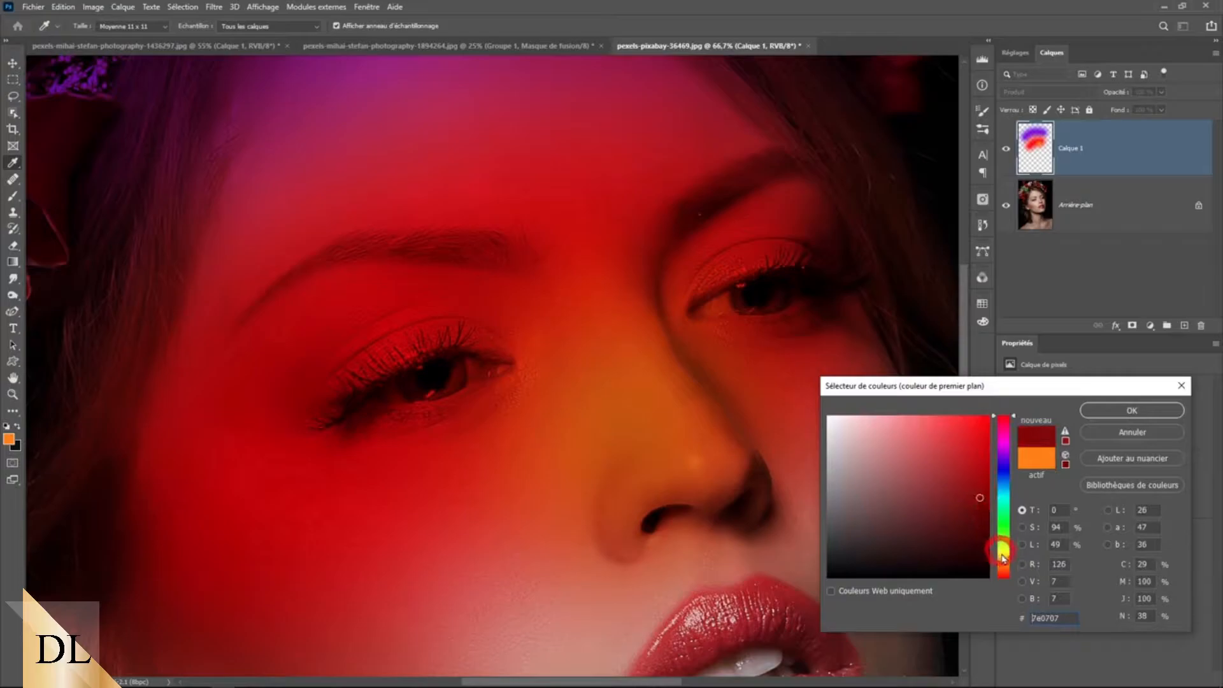
{"action": "left_click_drag", "start_coordinate": [1005, 567], "coordinate": [1007, 576]}
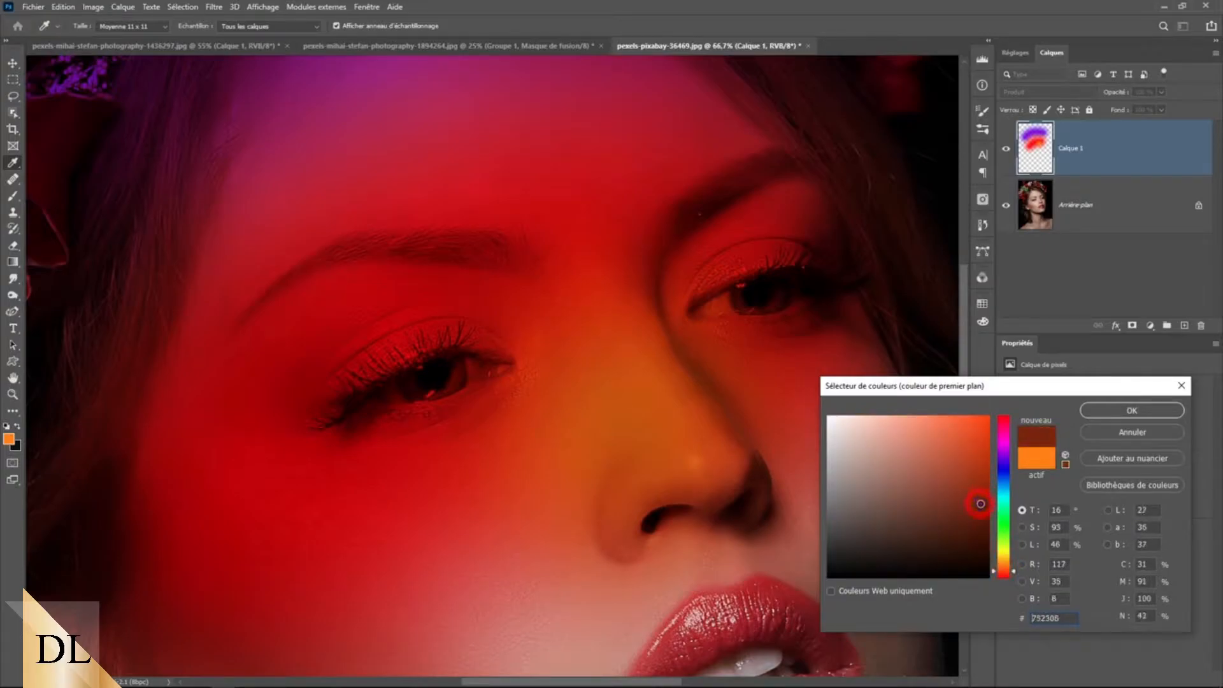
{"action": "left_click", "coordinate": [1110, 410]}
Lower the brush opacity to 66% and dab dark reddish brown shading into the inner corner of the eye beside the nose
{"action": "left_click", "coordinate": [513, 356]}
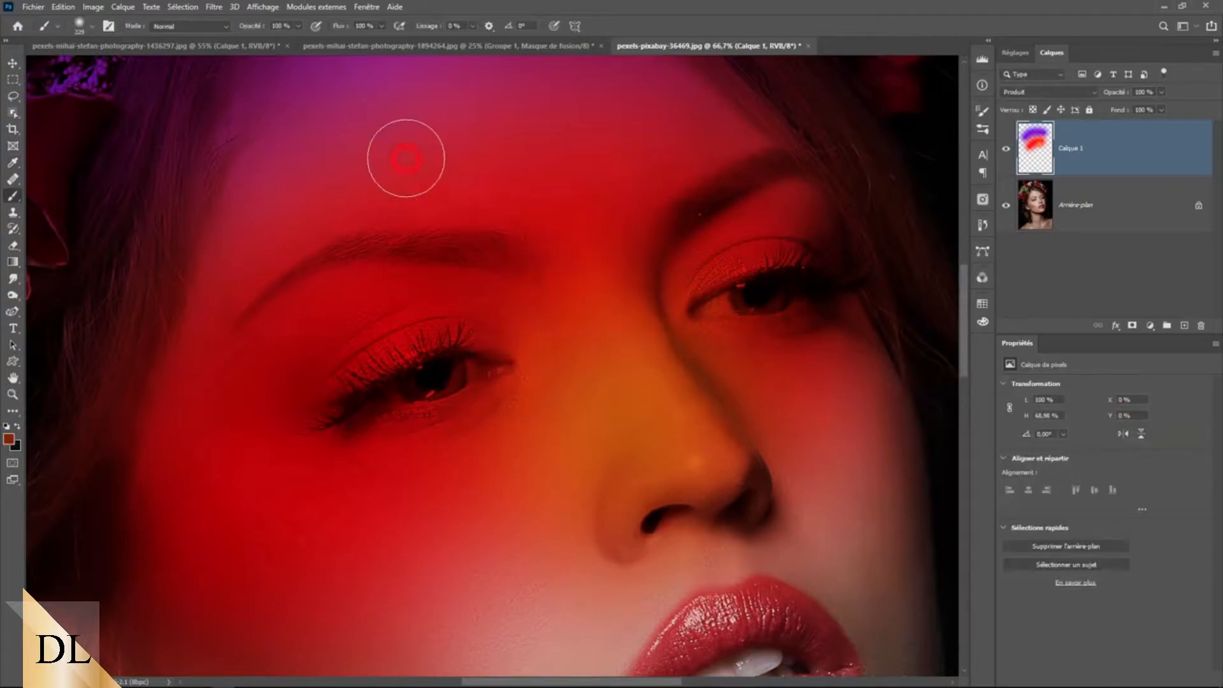
{"action": "left_click_drag", "start_coordinate": [260, 34], "coordinate": [240, 30]}
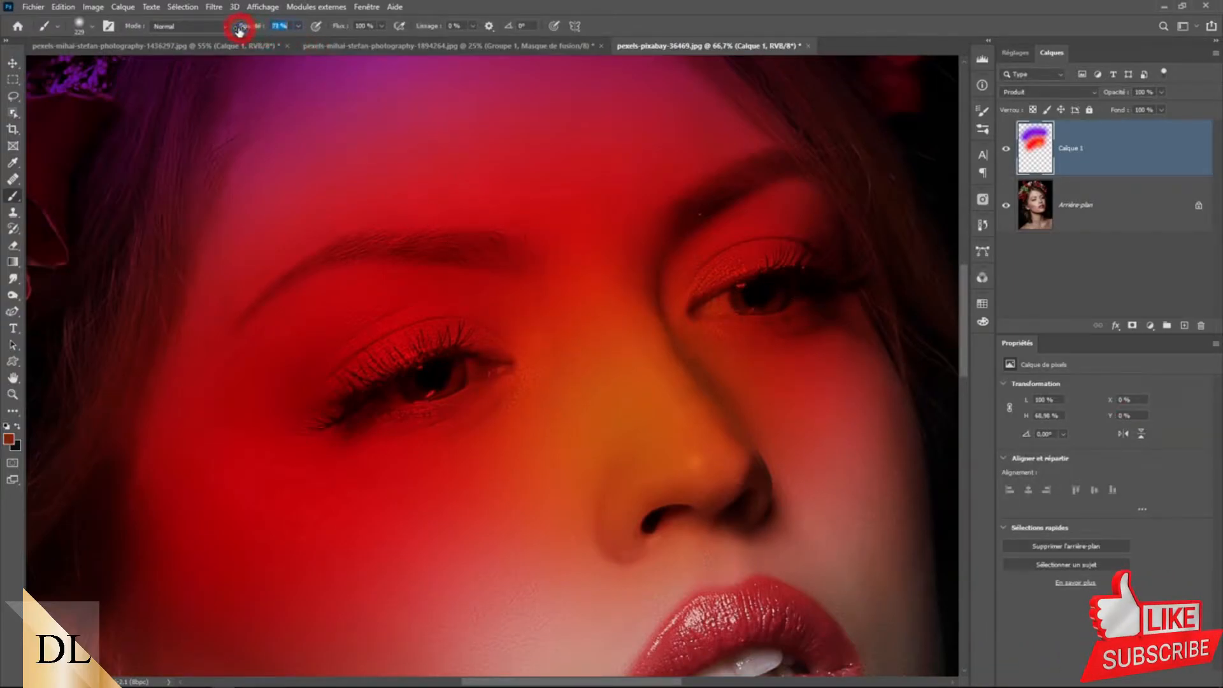
{"action": "left_click", "coordinate": [519, 357]}
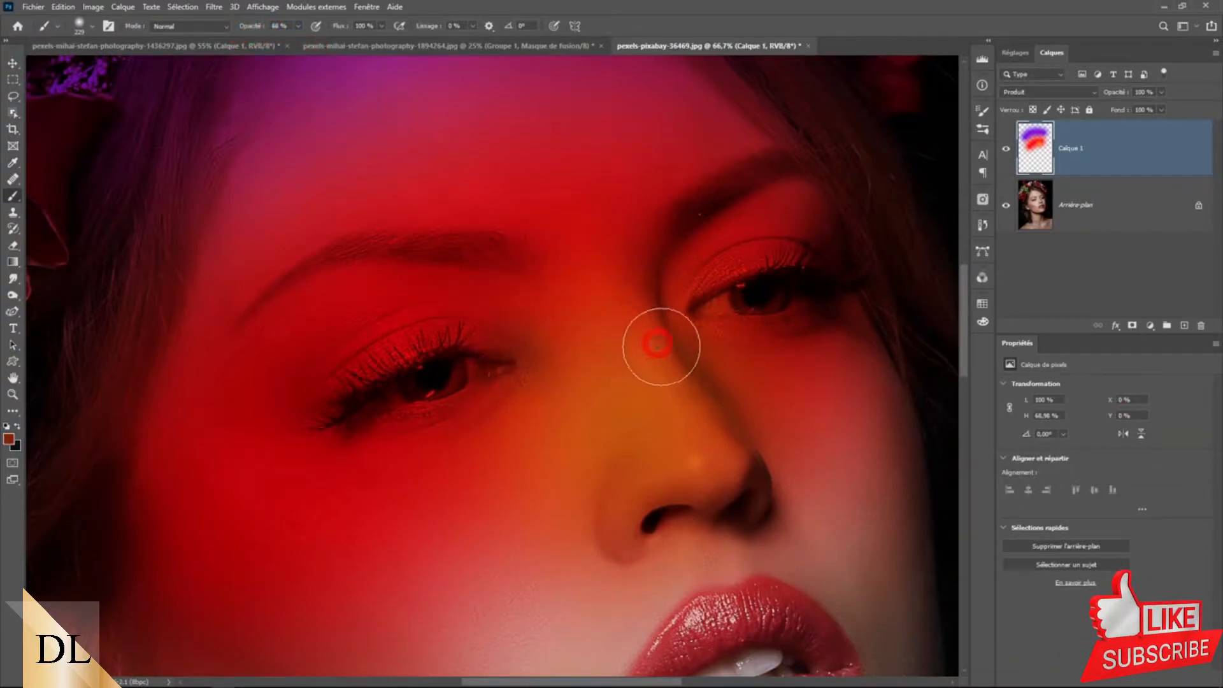
{"action": "left_click_drag", "start_coordinate": [499, 368], "coordinate": [484, 368]}
{"action": "left_click", "coordinate": [500, 366]}
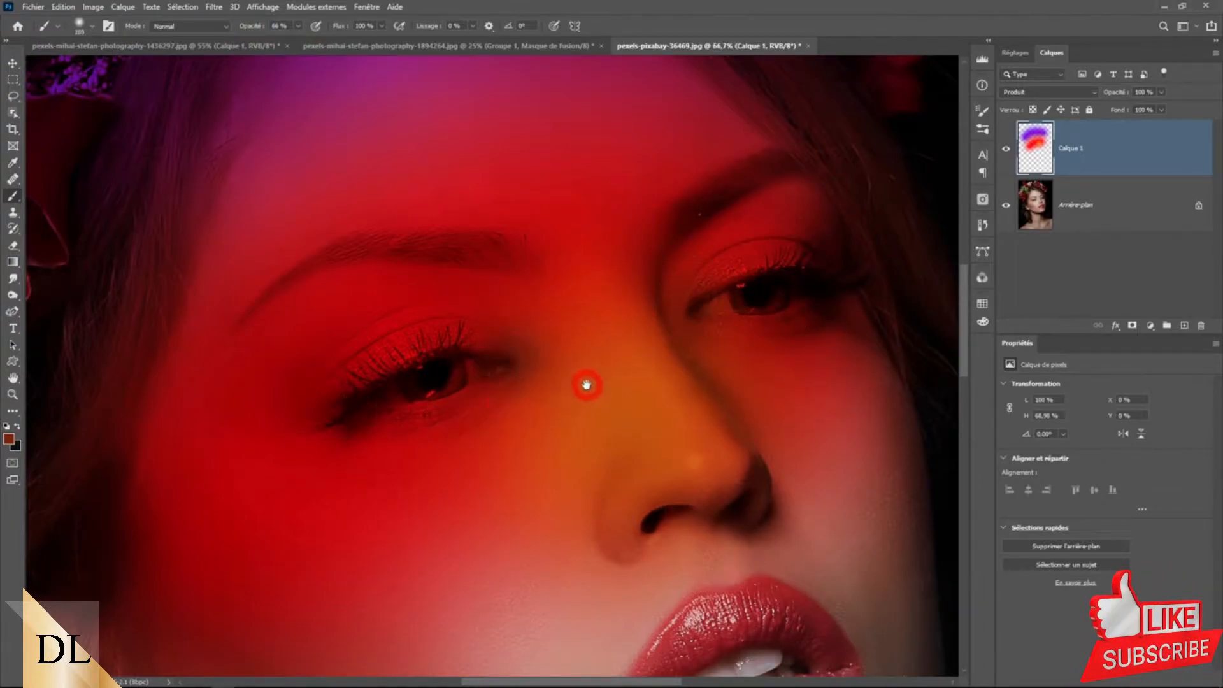
{"action": "left_click", "coordinate": [585, 384], "text": "alt"}
{"action": "left_click", "coordinate": [587, 385], "text": "alt"}
{"action": "left_click", "coordinate": [584, 382]}
{"action": "left_click", "coordinate": [445, 355]}
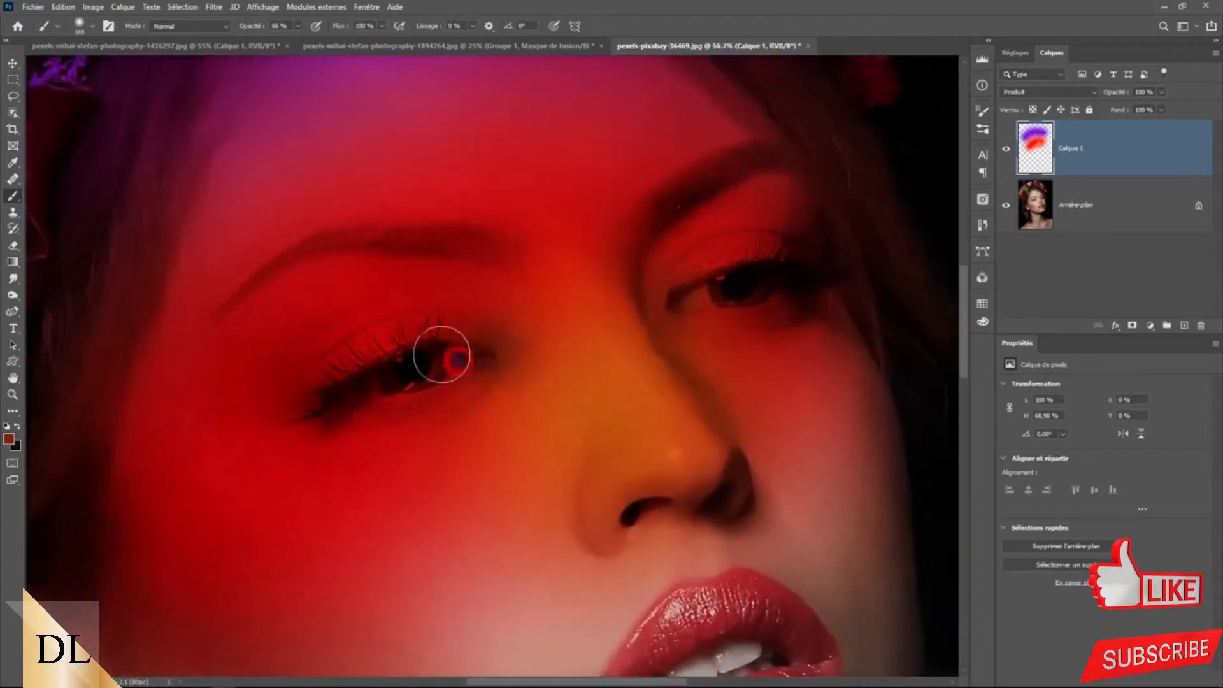
Open Adobe's online brush download page from the brush options using Obtenir plus de pinceaux
{"action": "left_click", "coordinate": [554, 396], "text": "alt"}
{"action": "left_click", "coordinate": [554, 395], "text": "alt"}
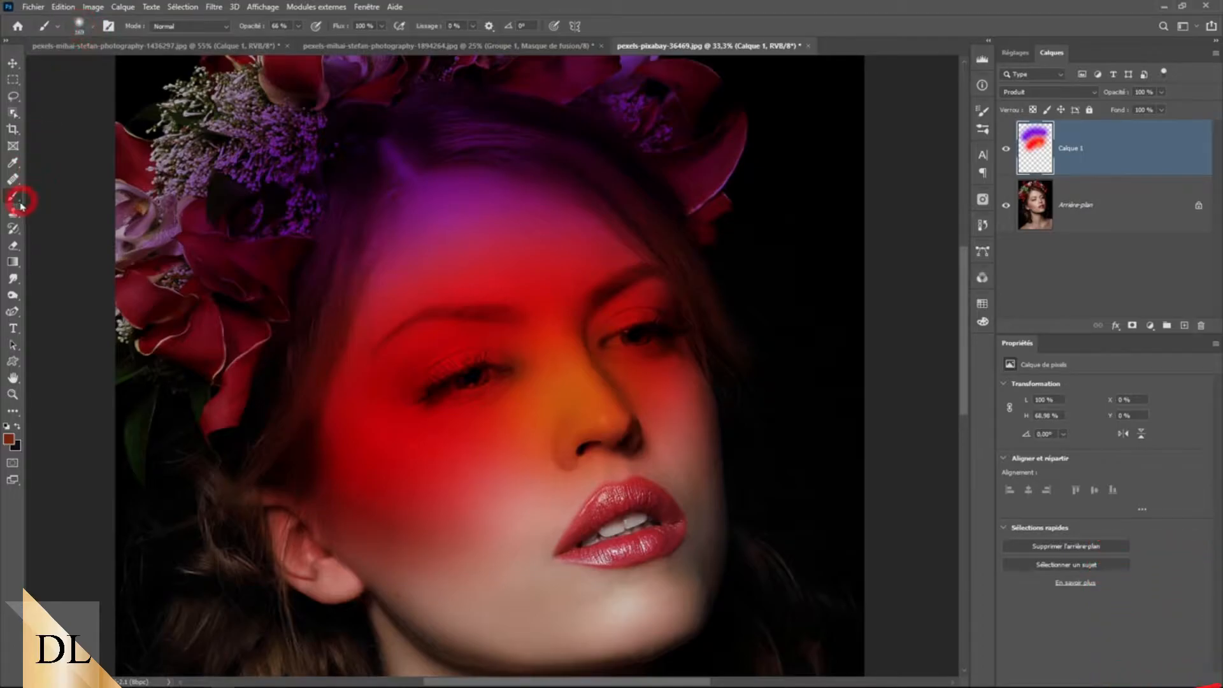
{"action": "left_click", "coordinate": [89, 27]}
{"action": "left_click", "coordinate": [92, 29]}
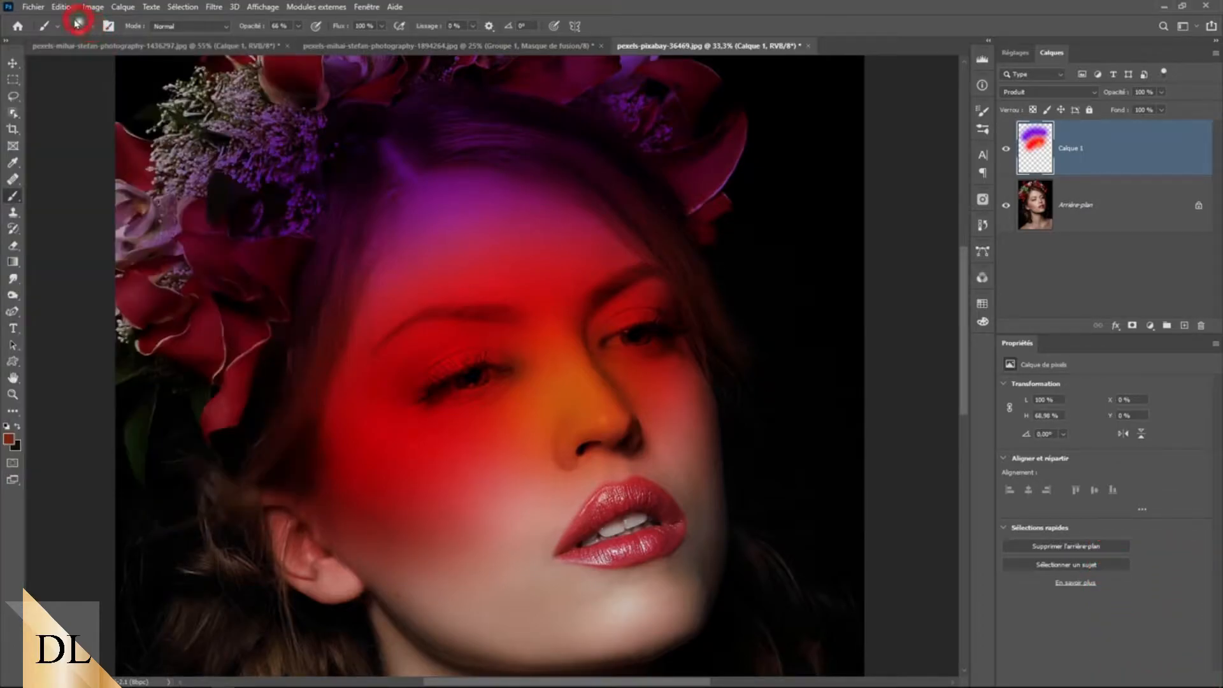
{"action": "left_click", "coordinate": [96, 28]}
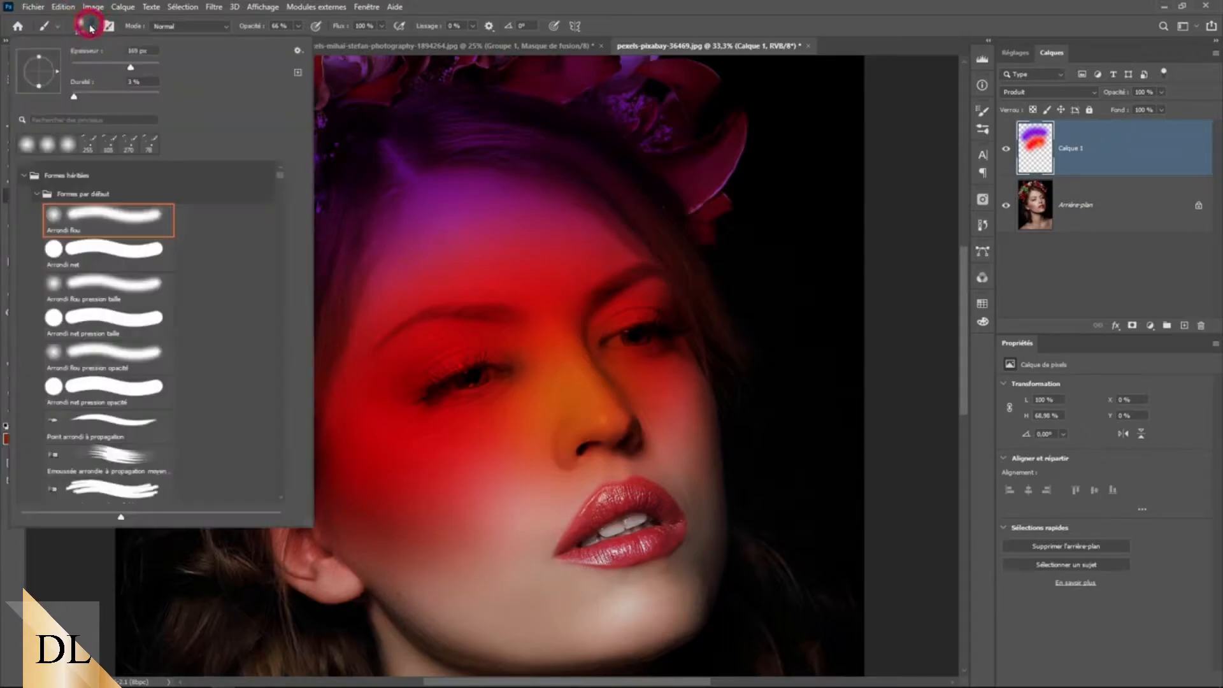
{"action": "left_click", "coordinate": [298, 51]}
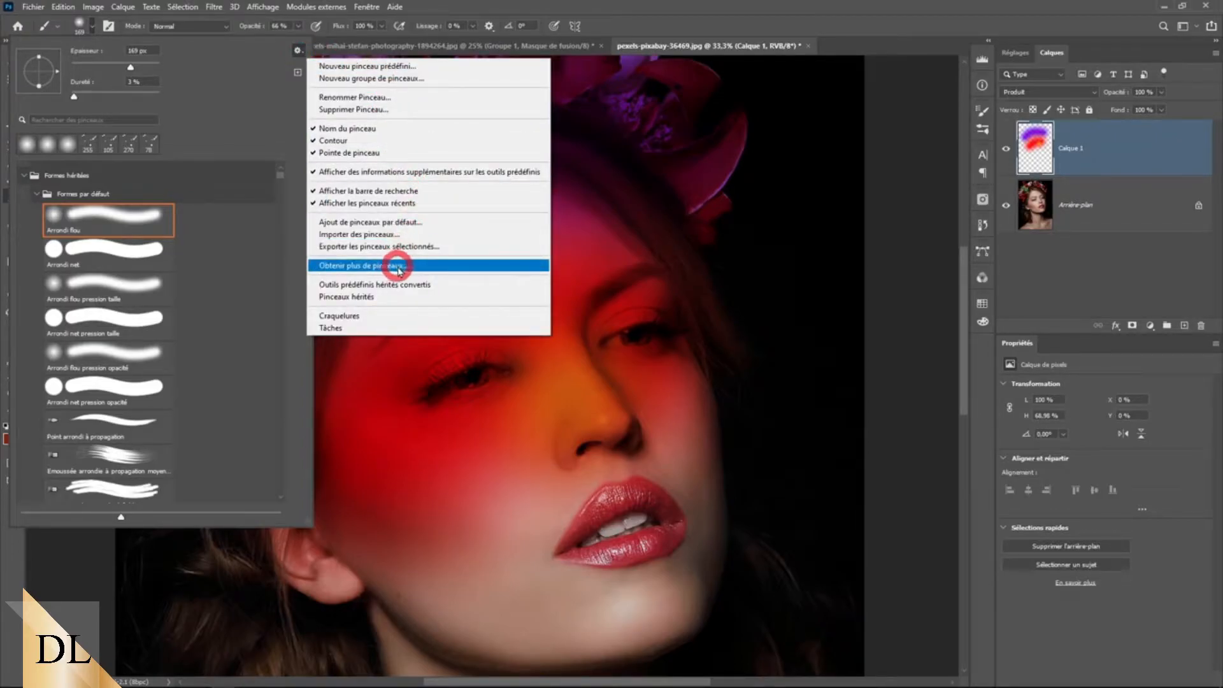
{"action": "left_click", "coordinate": [395, 266]}
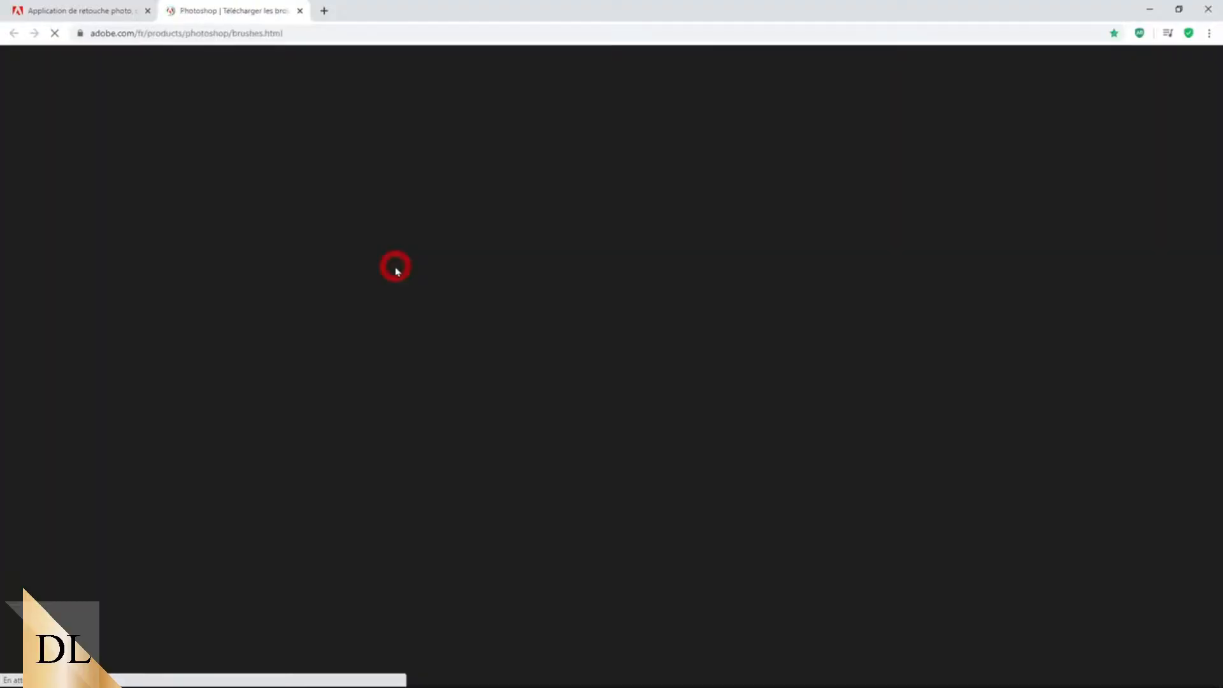
Look through the brush packs offered for download on the Adobe page
{"action": "scroll", "coordinate": [395, 271], "scroll_direction": "down", "scroll_amount": 5}
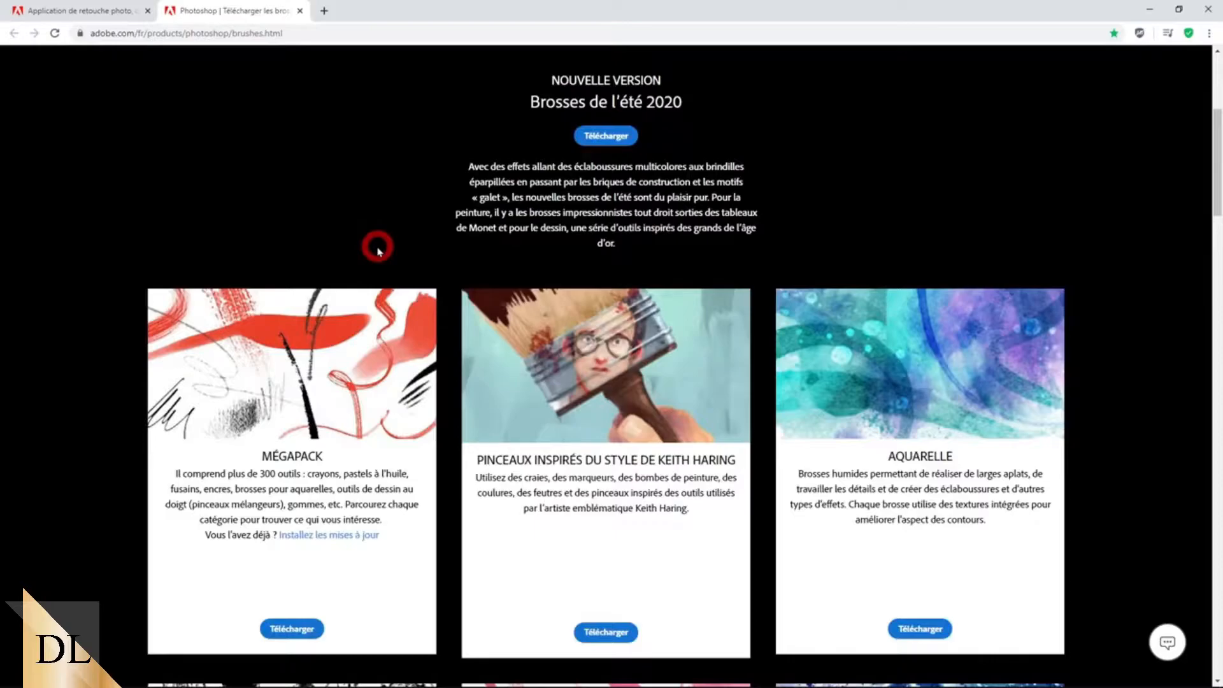
{"action": "scroll", "coordinate": [378, 250], "scroll_direction": "down", "scroll_amount": 1}
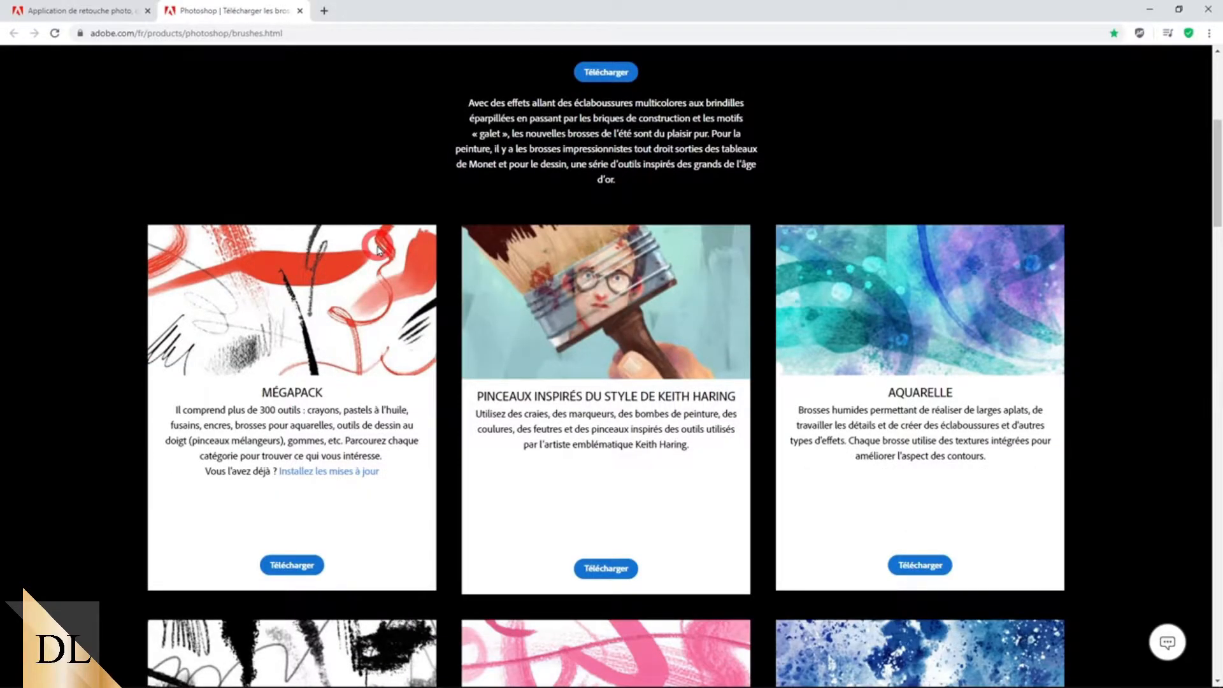
{"action": "scroll", "coordinate": [378, 248], "scroll_direction": "down", "scroll_amount": 9}
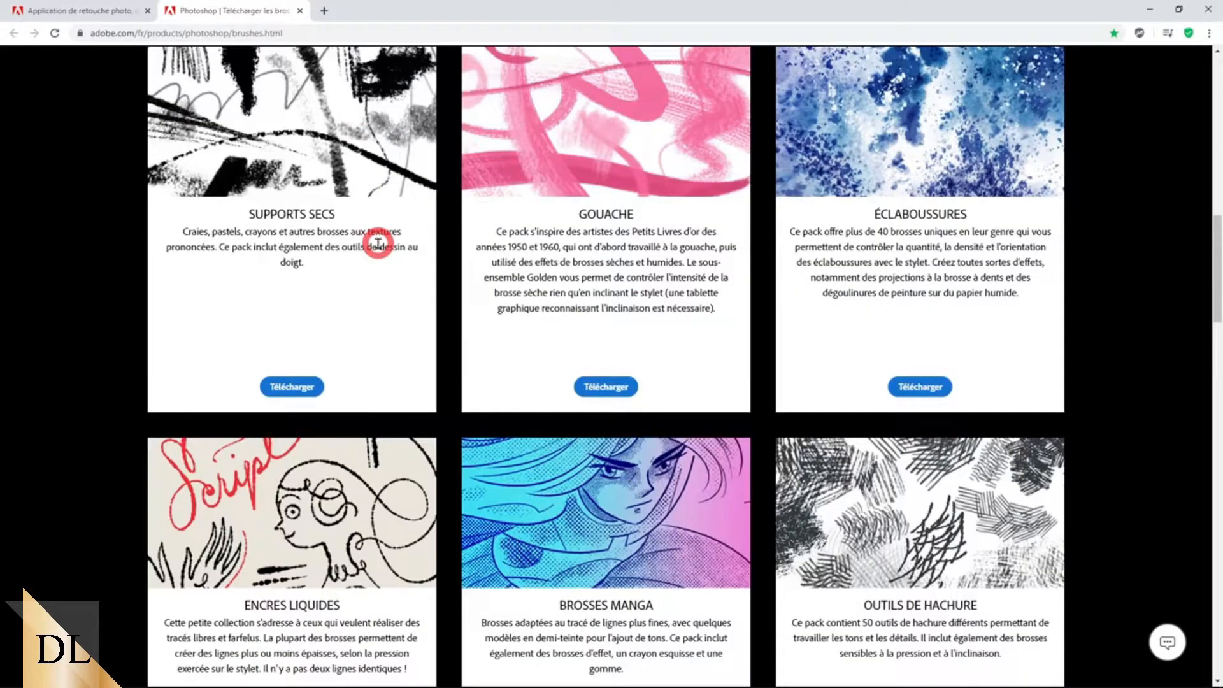
Start downloading the Éclaboussures brush pack and cancel saving the file
{"action": "scroll", "coordinate": [912, 338], "scroll_direction": "up", "scroll_amount": 2}
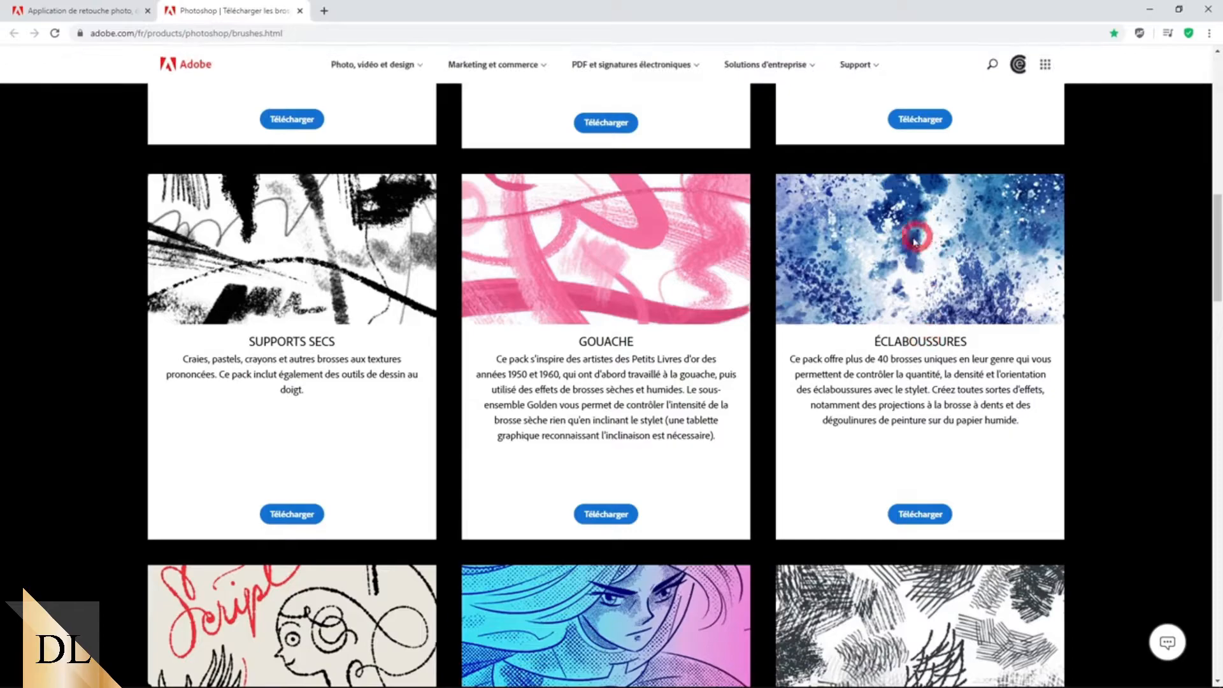
{"action": "left_click", "coordinate": [920, 513]}
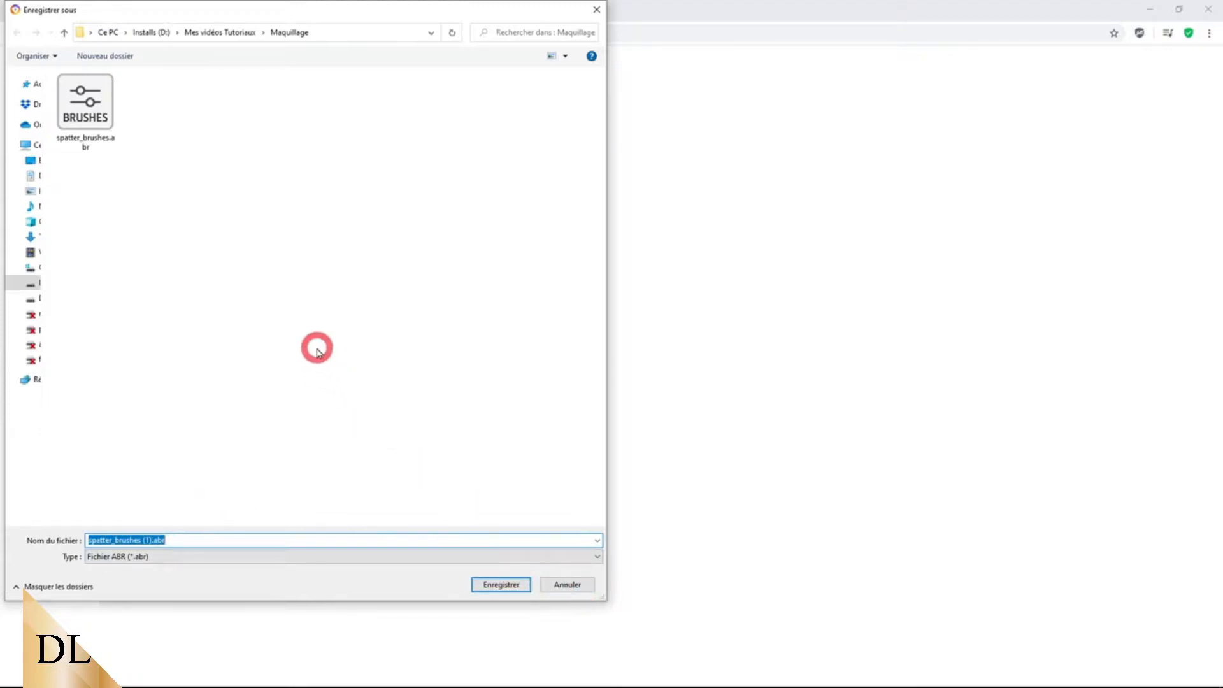
{"action": "left_click", "coordinate": [583, 586]}
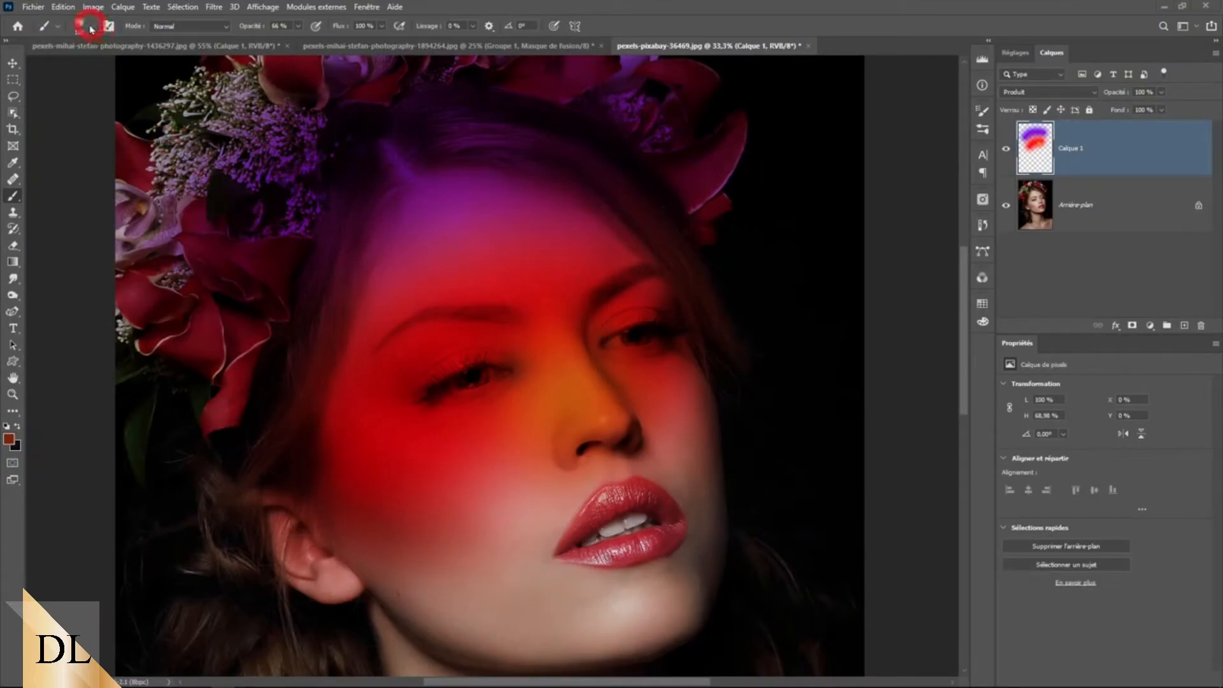
Choose the brush Kyle's Spatter Brushes - Pressure Control 2 from the spatter_brushes group
{"action": "left_click", "coordinate": [90, 26]}
{"action": "scroll", "coordinate": [216, 245], "scroll_direction": "down", "scroll_amount": 4}
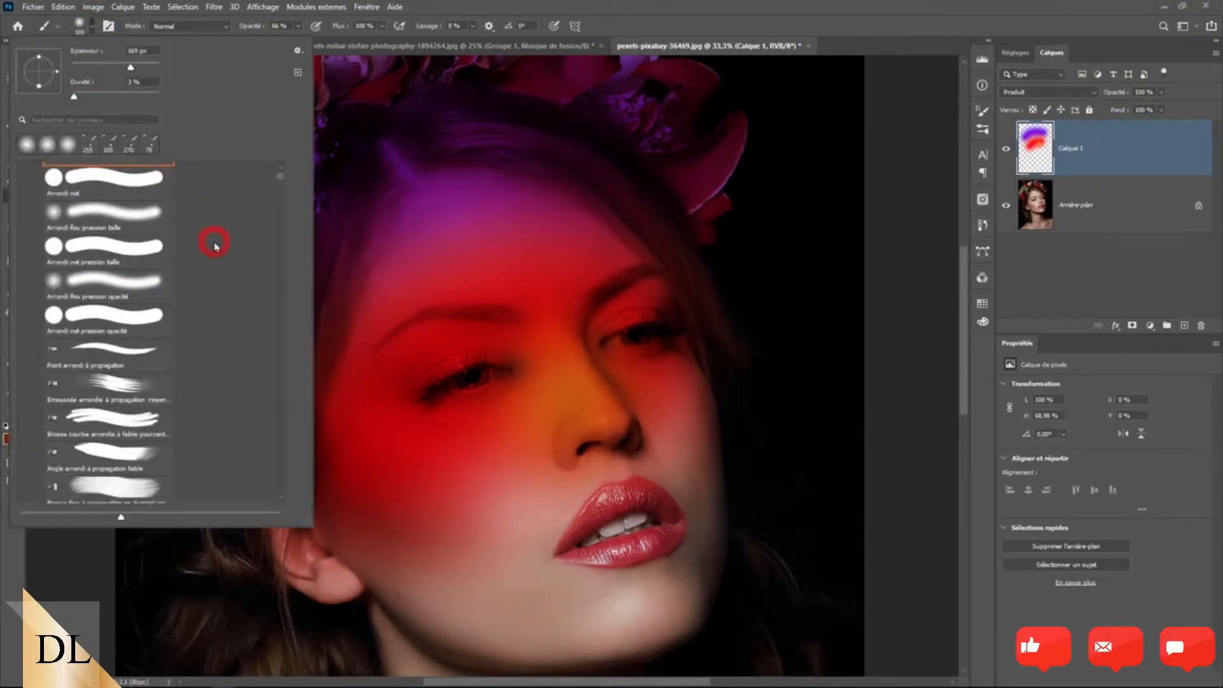
{"action": "mouse_move", "coordinate": [280, 180]}
{"action": "left_mouse_down"}
{"action": "mouse_move", "coordinate": [280, 425]}
{"action": "mouse_move", "coordinate": [277, 409]}
{"action": "left_mouse_up"}
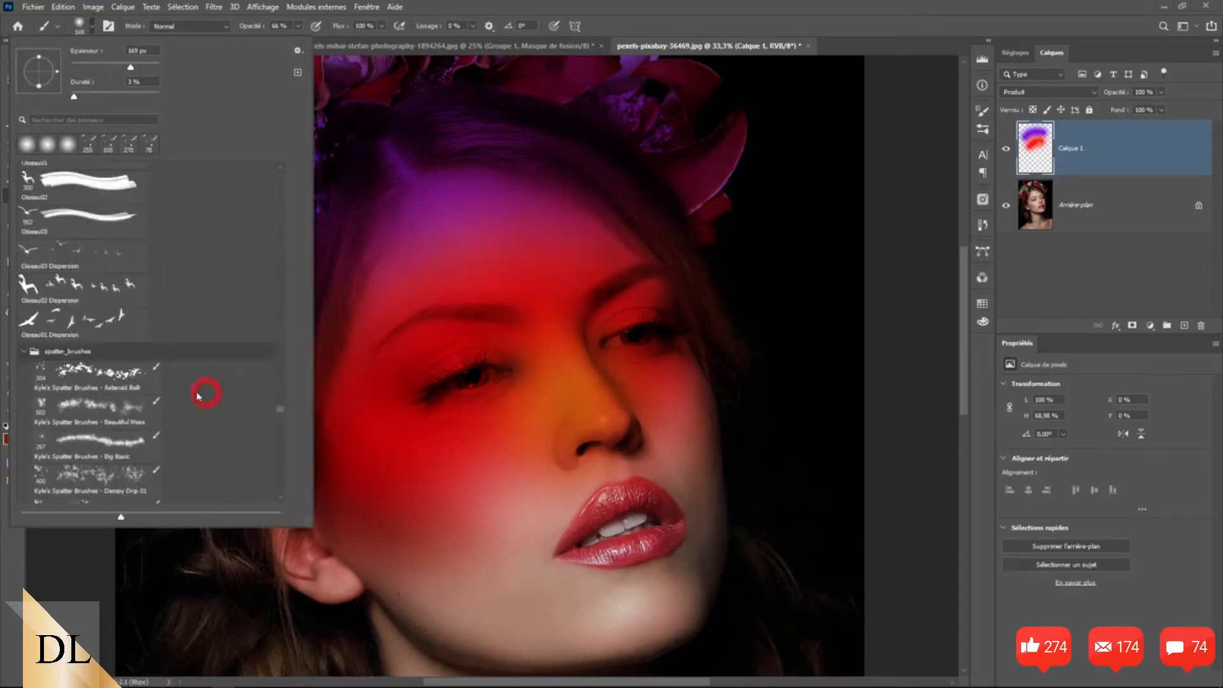
{"action": "scroll", "coordinate": [134, 350], "scroll_direction": "down", "scroll_amount": 8}
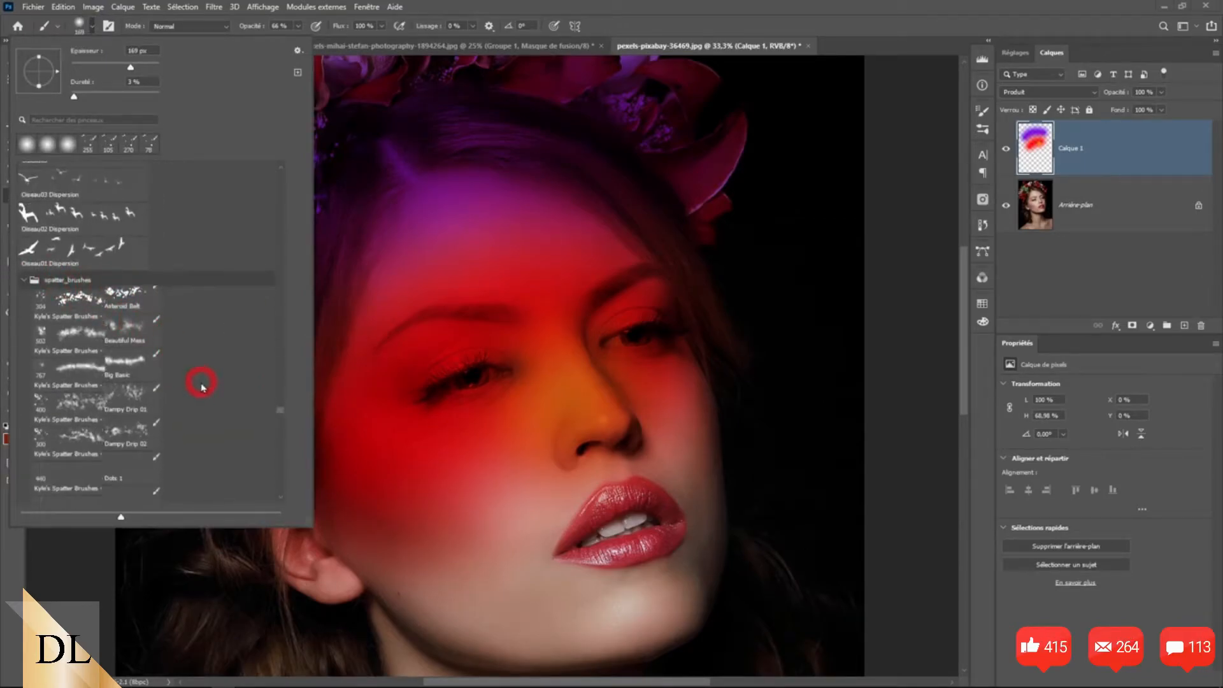
{"action": "scroll", "coordinate": [202, 382], "scroll_direction": "down", "scroll_amount": 6}
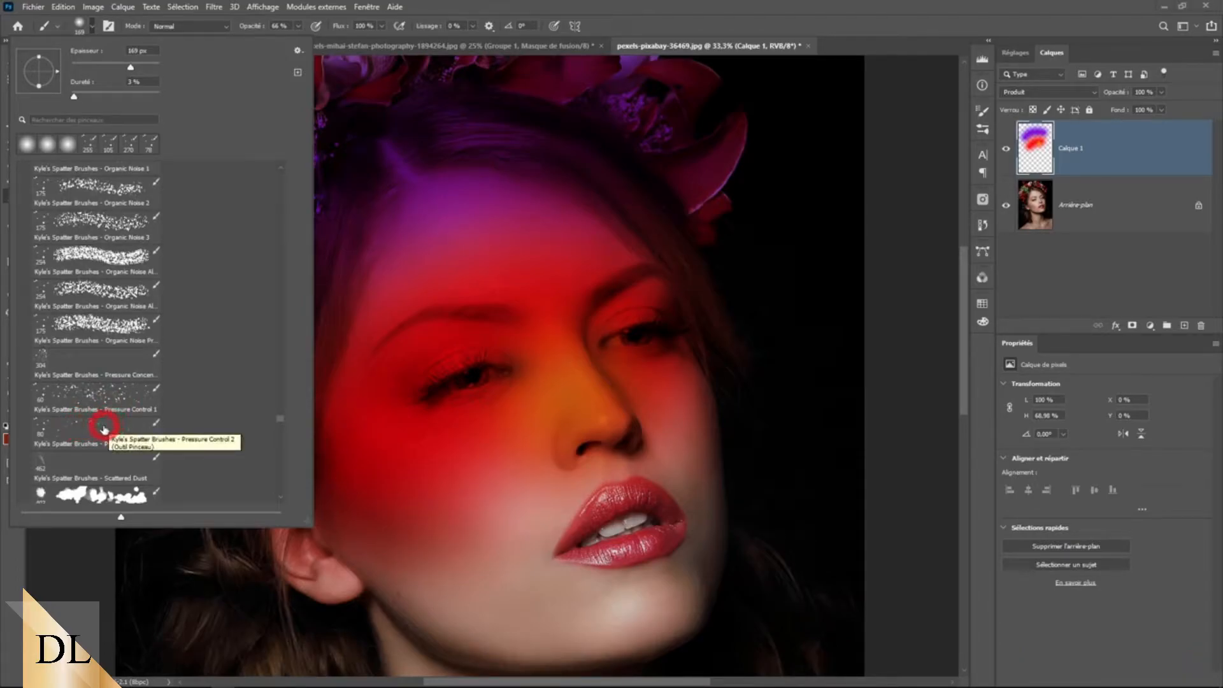
{"action": "left_click", "coordinate": [93, 426]}
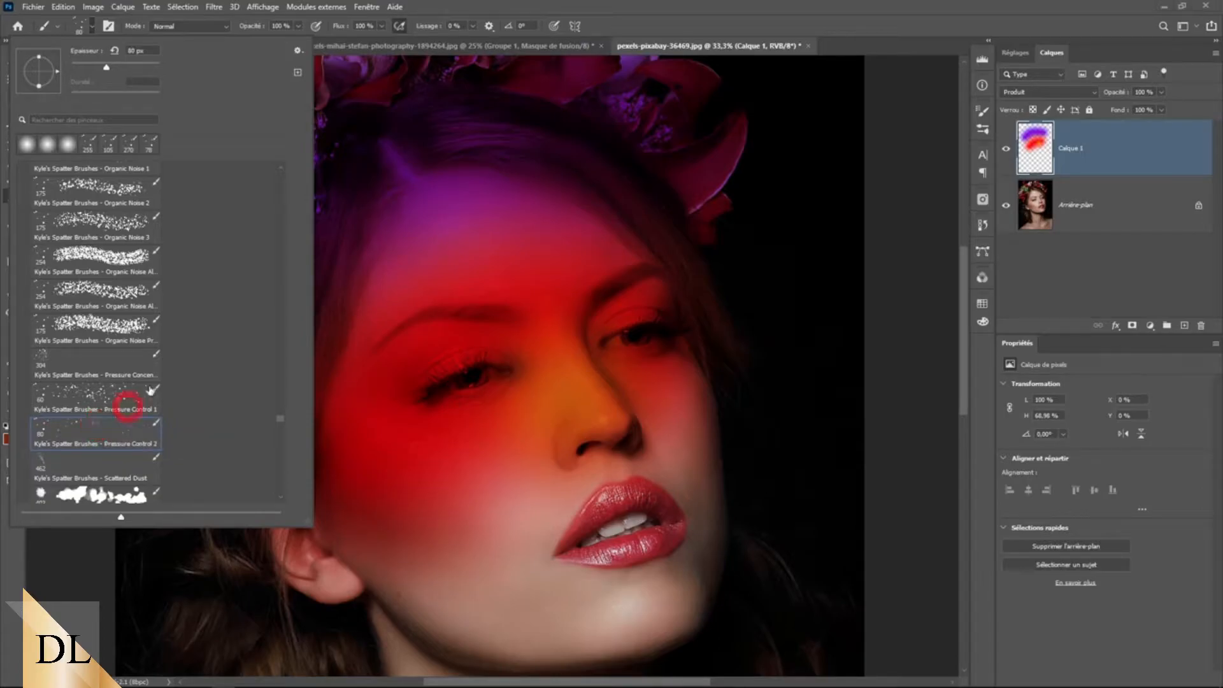
{"action": "left_click", "coordinate": [450, 9]}
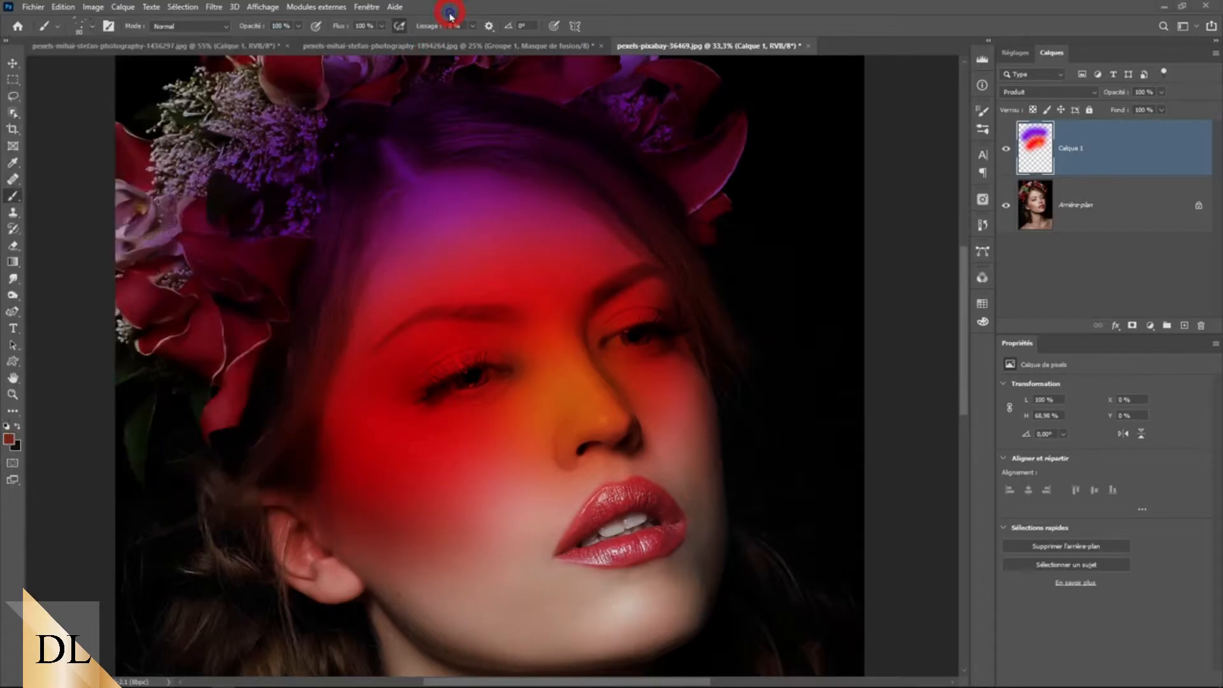
Set the foreground colour to the purple swatch stored beside the red and orange ones
{"action": "left_click", "coordinate": [984, 322]}
{"action": "left_click", "coordinate": [771, 561]}
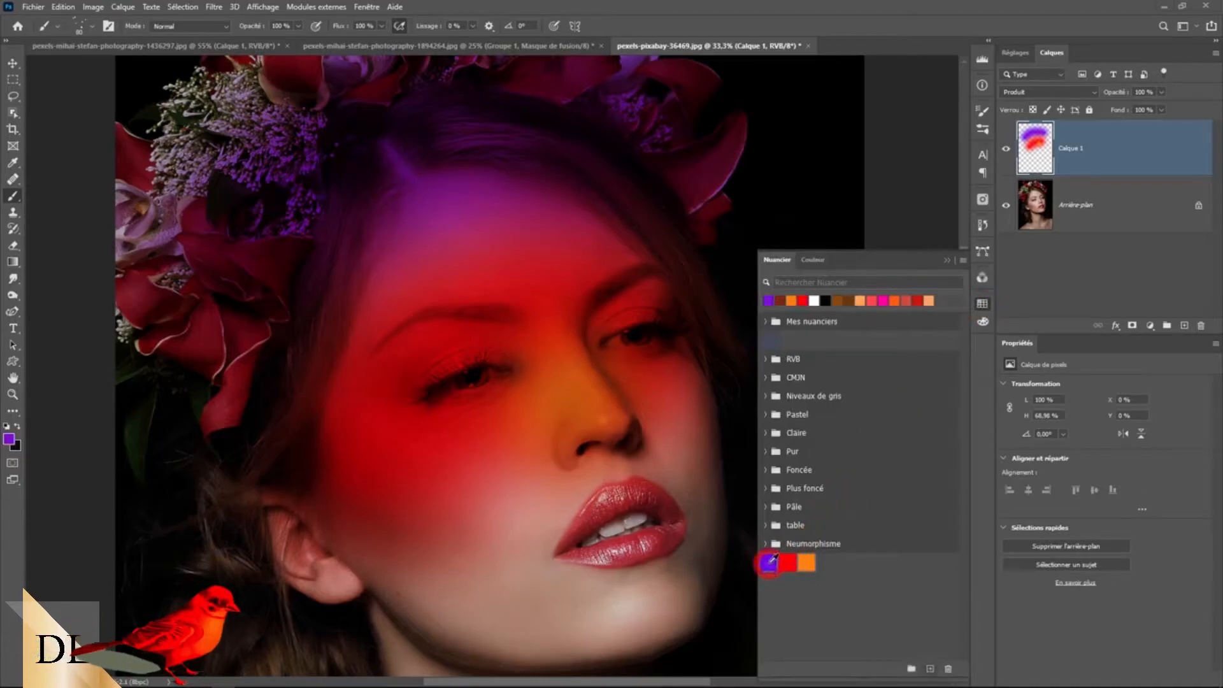
{"action": "left_click", "coordinate": [947, 259]}
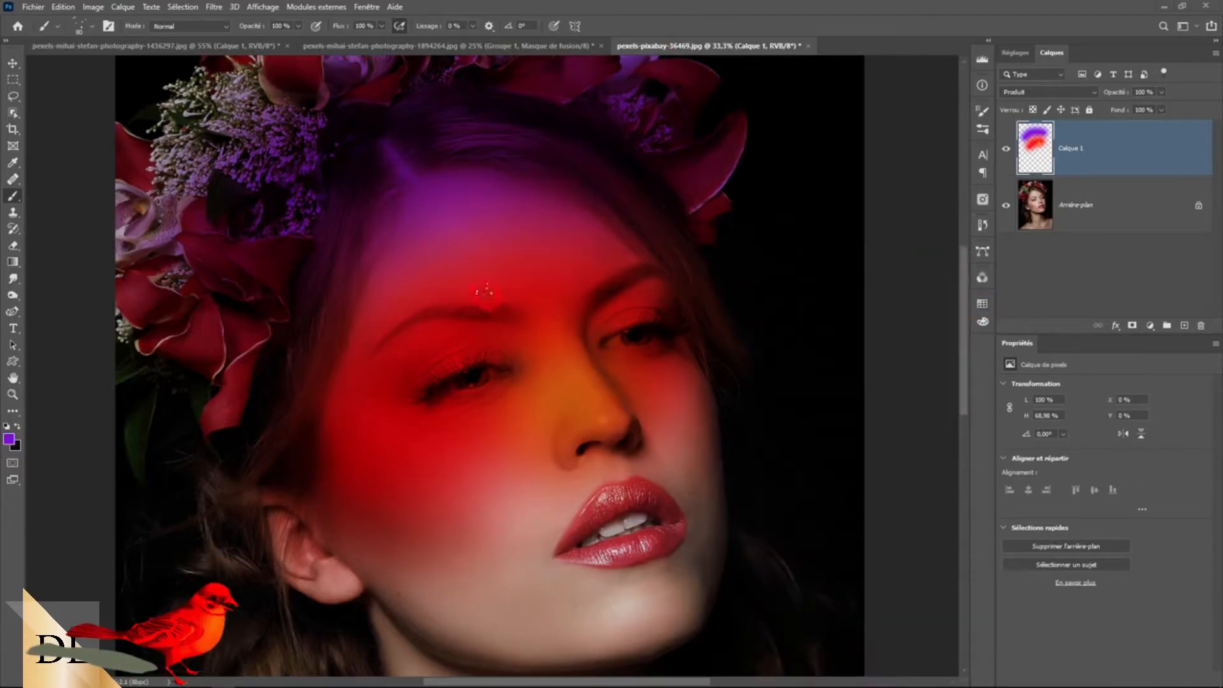
Try spattering purple specks from the temple across the cheeks and nose with the brush in Normal mode, and undo them
{"action": "mouse_move", "coordinate": [340, 339]}
{"action": "left_mouse_down"}
{"action": "mouse_move", "coordinate": [355, 430]}
{"action": "mouse_move", "coordinate": [435, 474]}
{"action": "mouse_move", "coordinate": [545, 412]}
{"action": "mouse_move", "coordinate": [663, 395]}
{"action": "left_mouse_up"}
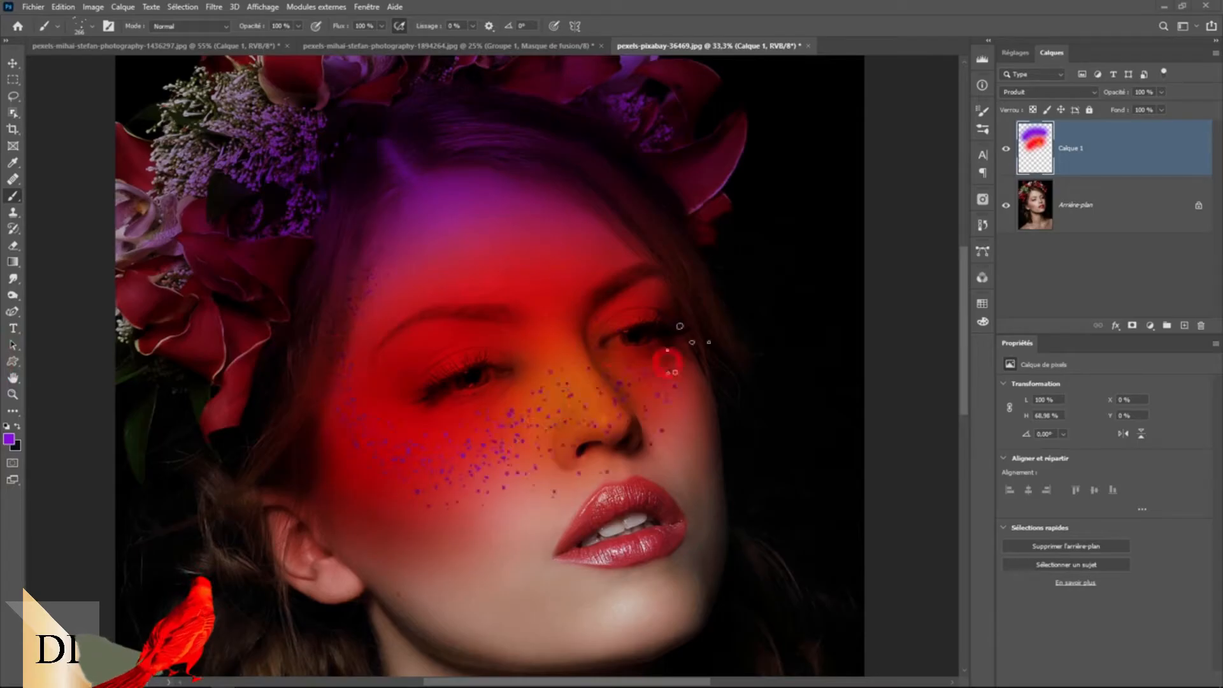
{"action": "left_click", "coordinate": [510, 398], "text": "ctrl"}
{"action": "left_click", "coordinate": [510, 399], "text": "ctrl"}
{"action": "left_click_drag", "start_coordinate": [510, 400], "coordinate": [519, 353]}
{"action": "left_click", "coordinate": [532, 404], "text": "ctrl"}
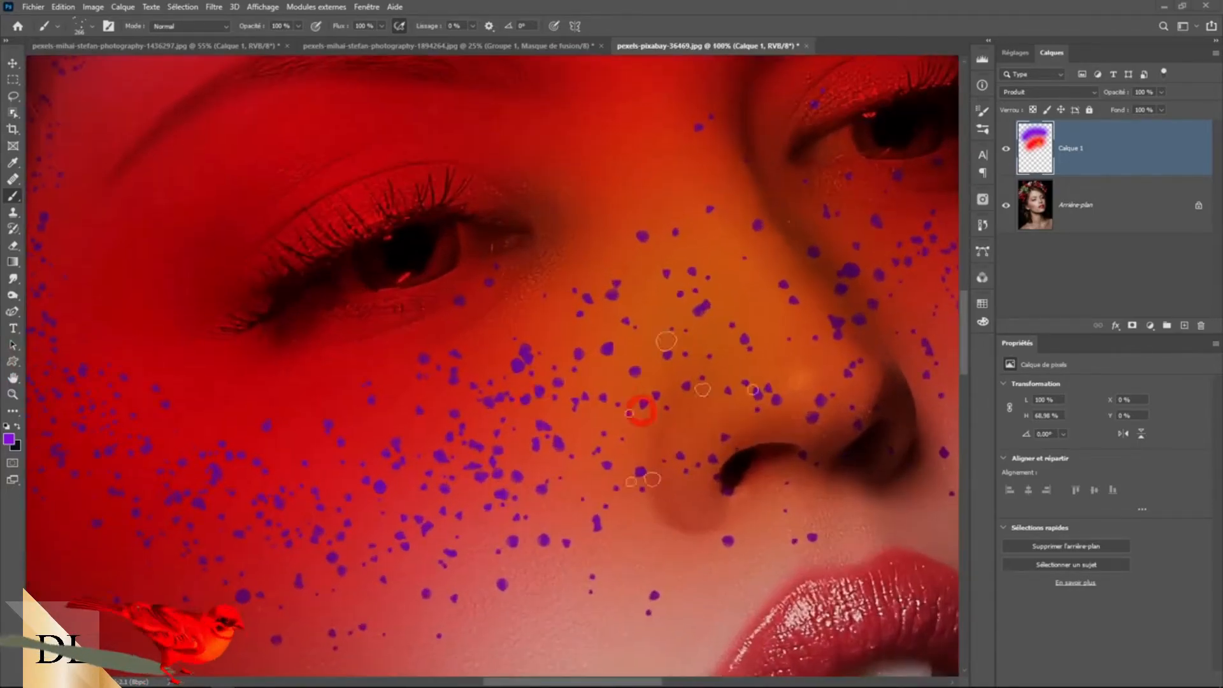
{"action": "mouse_move", "coordinate": [271, 449]}
{"action": "left_mouse_down"}
{"action": "mouse_move", "coordinate": [551, 494]}
{"action": "mouse_move", "coordinate": [560, 513]}
{"action": "left_mouse_up"}
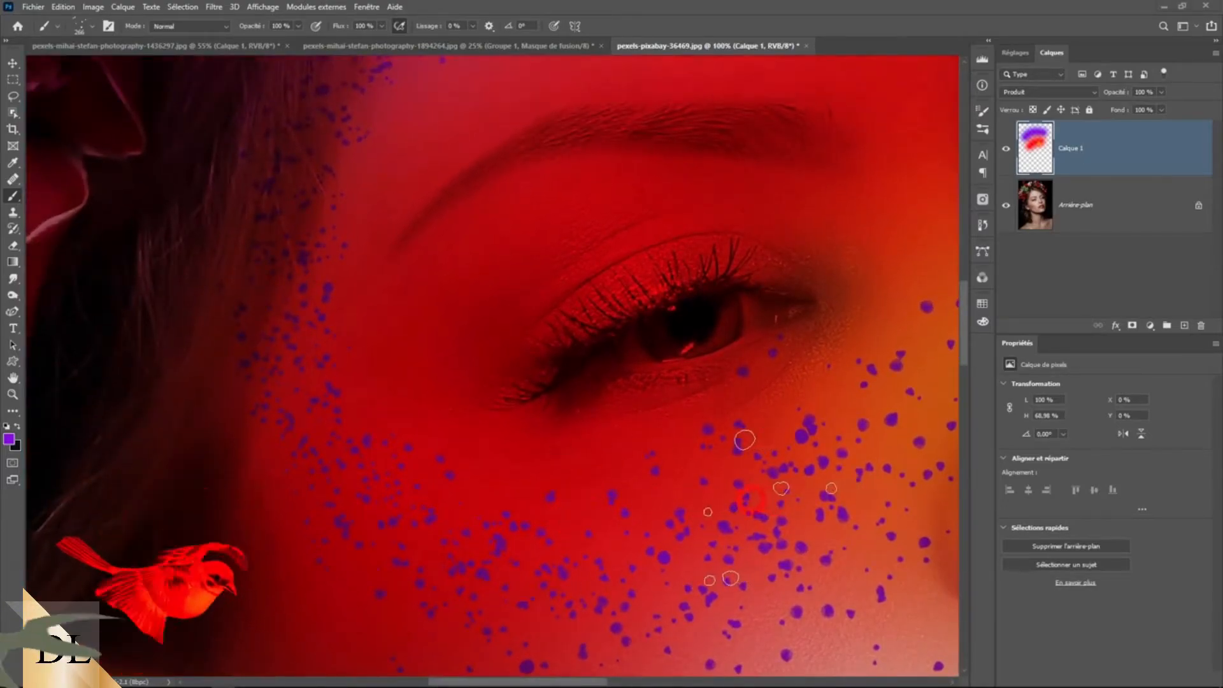
{"action": "left_click", "coordinate": [176, 29]}
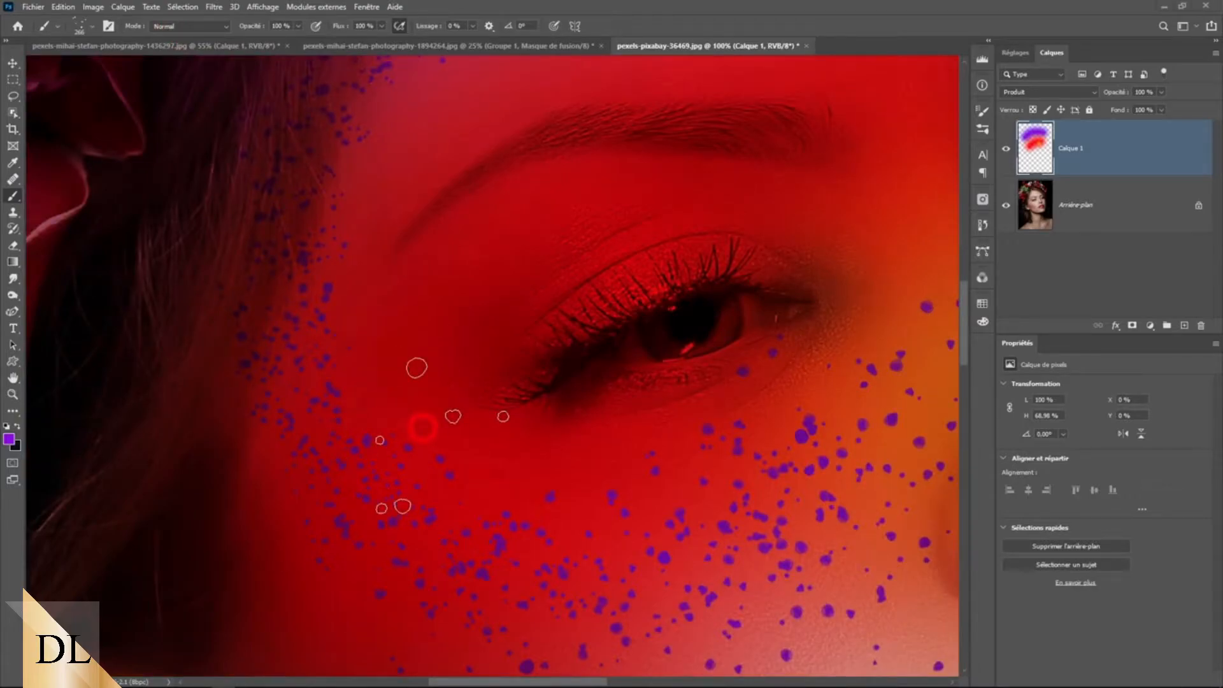
{"action": "key", "text": "ctrl+z"}
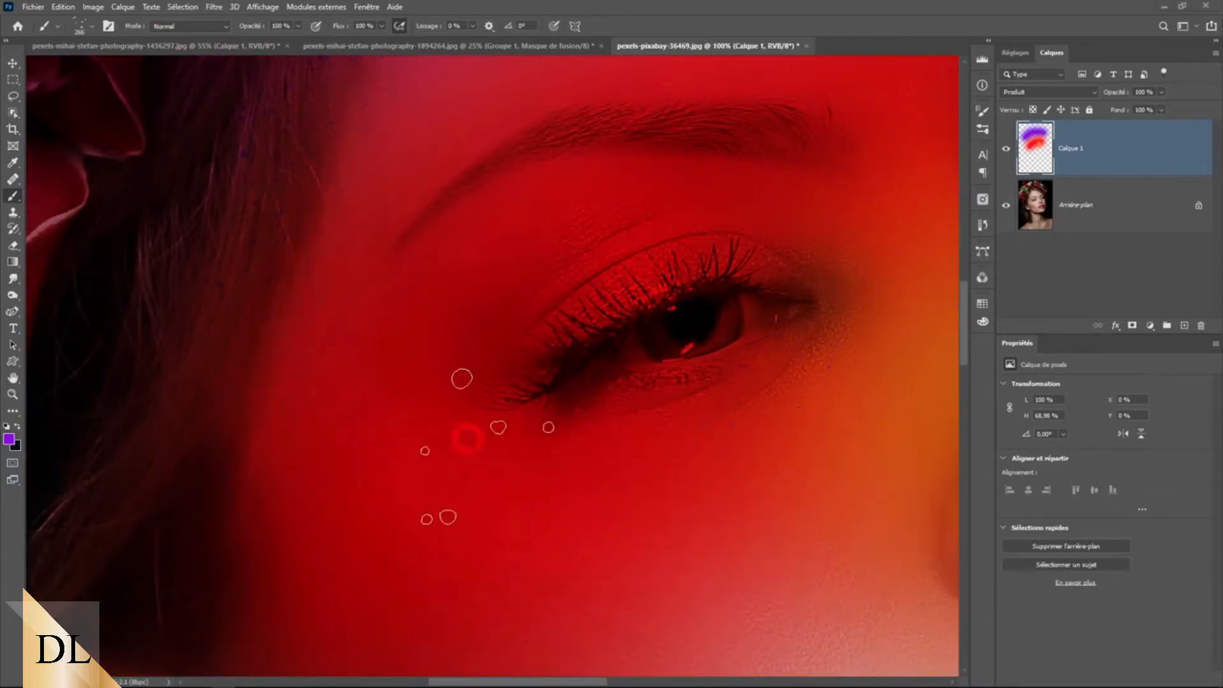
Set the spatter brush's blending mode to Produit
{"action": "scroll", "coordinate": [468, 438], "scroll_direction": "down", "scroll_amount": 2}
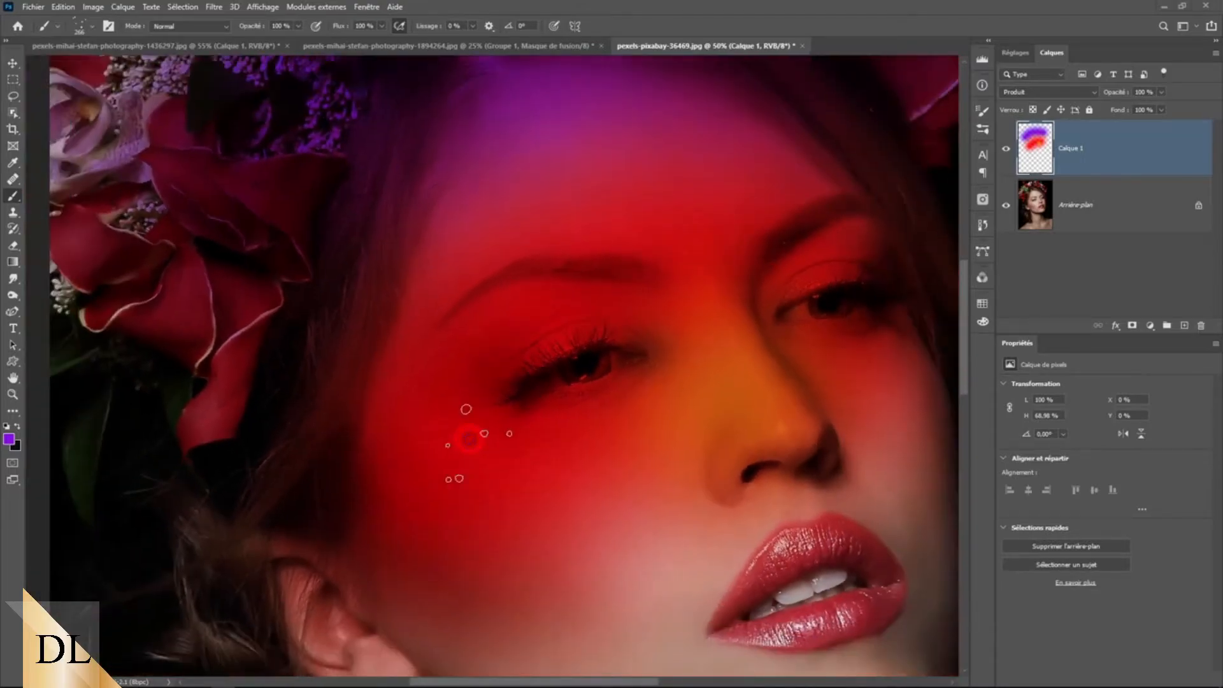
{"action": "left_click_drag", "start_coordinate": [565, 442], "coordinate": [409, 435]}
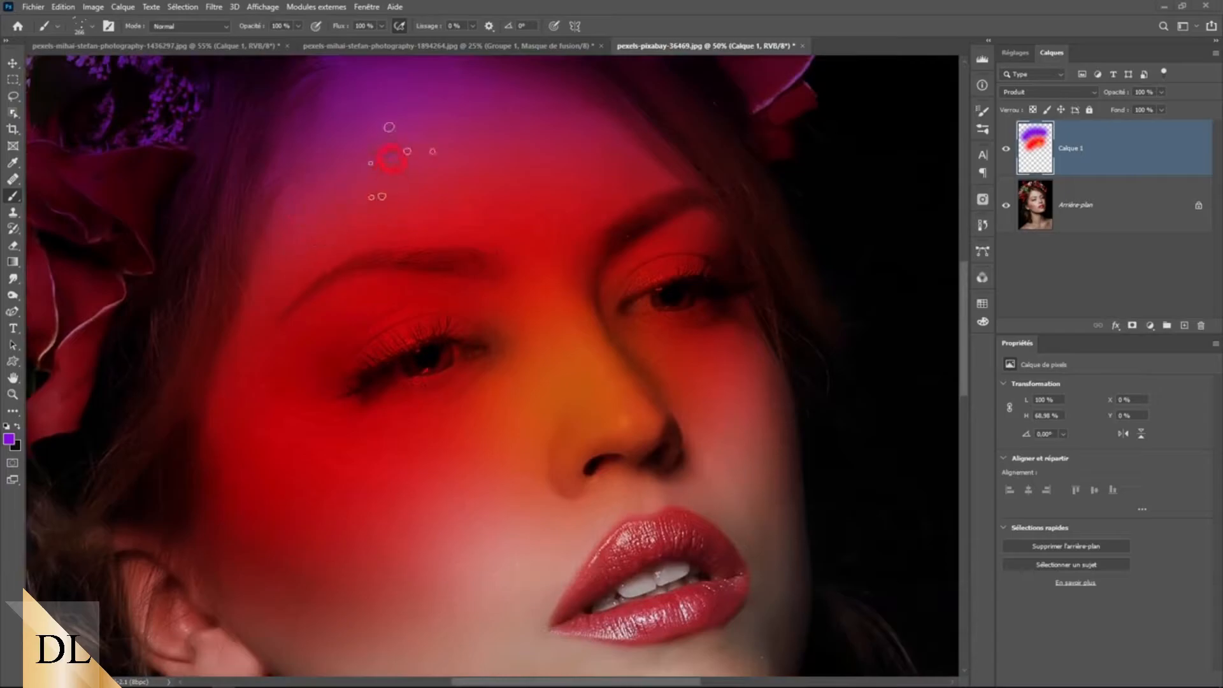
{"action": "left_click", "coordinate": [210, 29]}
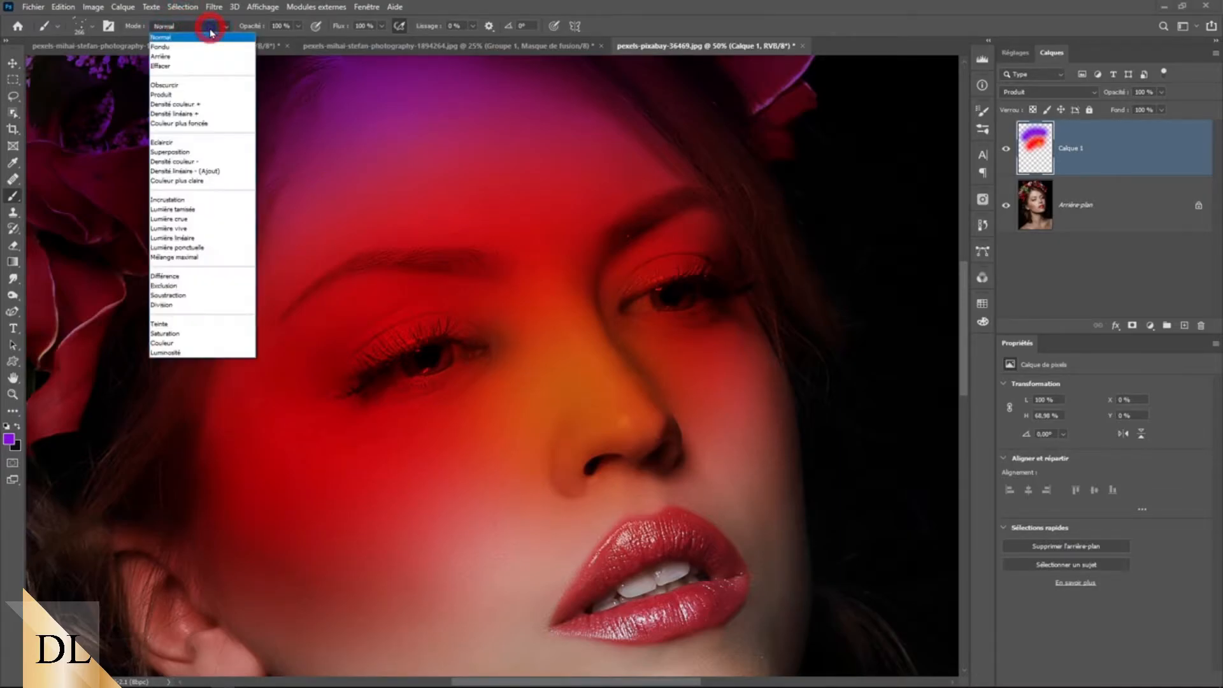
{"action": "left_click", "coordinate": [186, 97]}
{"action": "scroll", "coordinate": [349, 163], "scroll_direction": "down", "scroll_amount": 1}
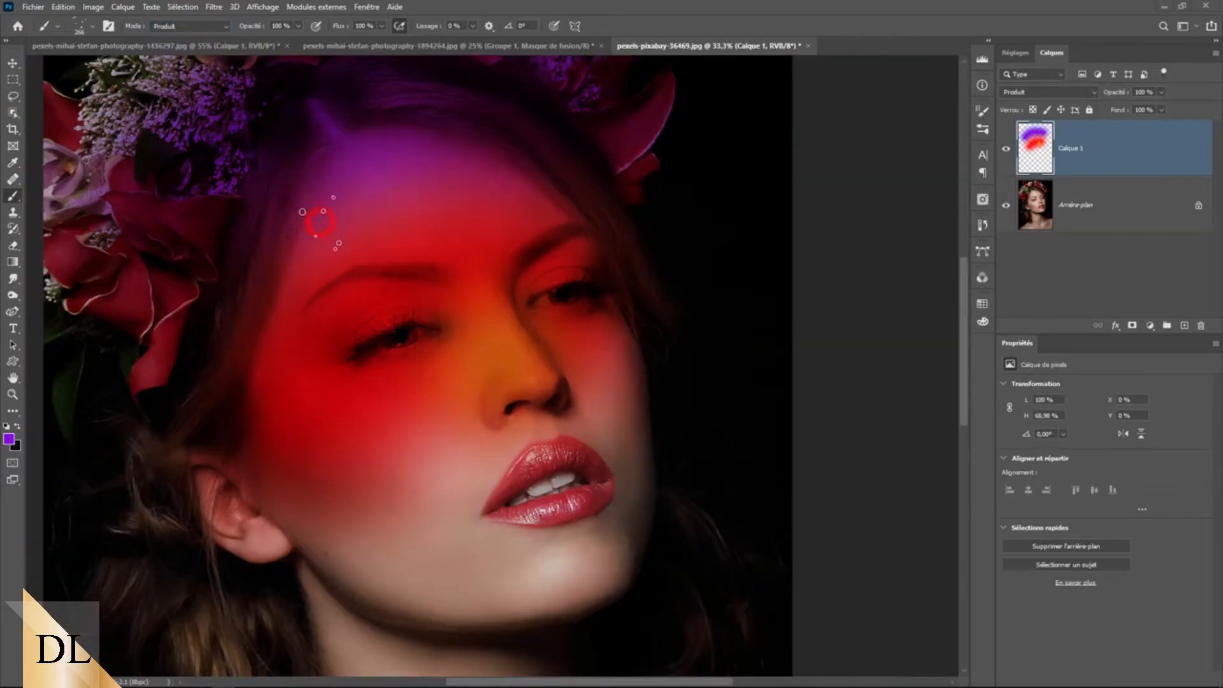
Try spattering specks in Produit mode down the temple and over the cheeks and nose, and undo them
{"action": "mouse_move", "coordinate": [303, 249]}
{"action": "left_mouse_down"}
{"action": "mouse_move", "coordinate": [282, 336]}
{"action": "mouse_move", "coordinate": [286, 392]}
{"action": "mouse_move", "coordinate": [311, 428]}
{"action": "left_mouse_up"}
{"action": "left_click_drag", "start_coordinate": [393, 425], "coordinate": [535, 351]}
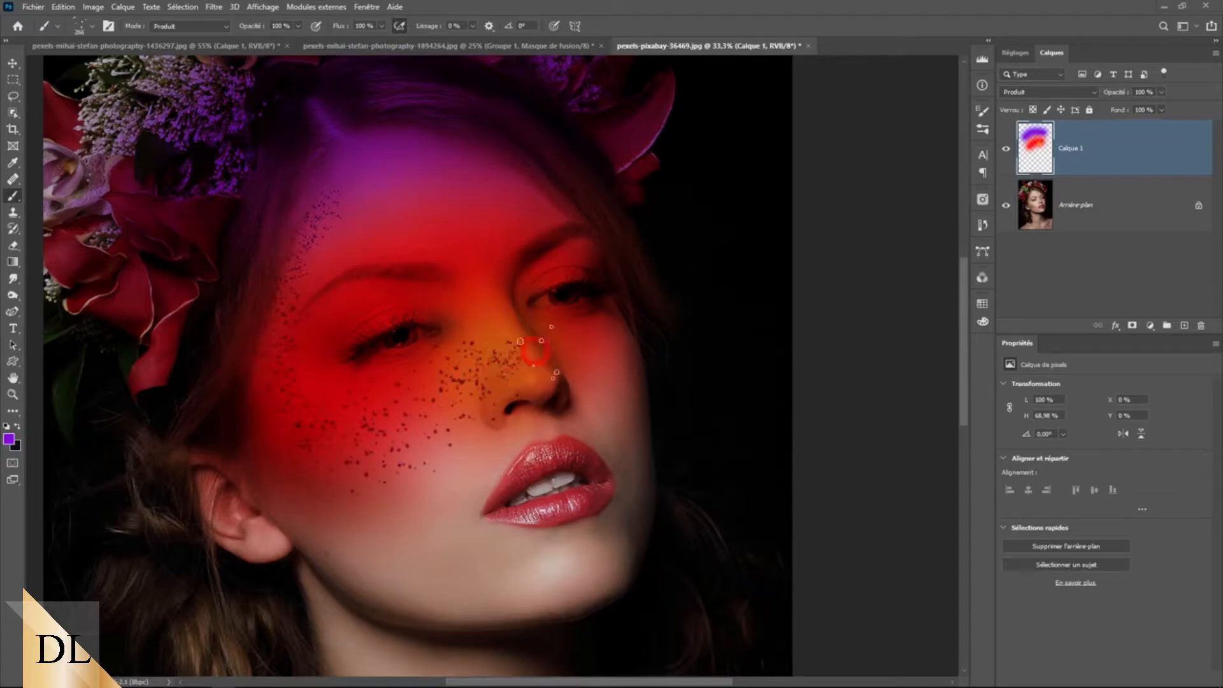
{"action": "scroll", "coordinate": [418, 333], "scroll_direction": "up", "scroll_amount": 1}
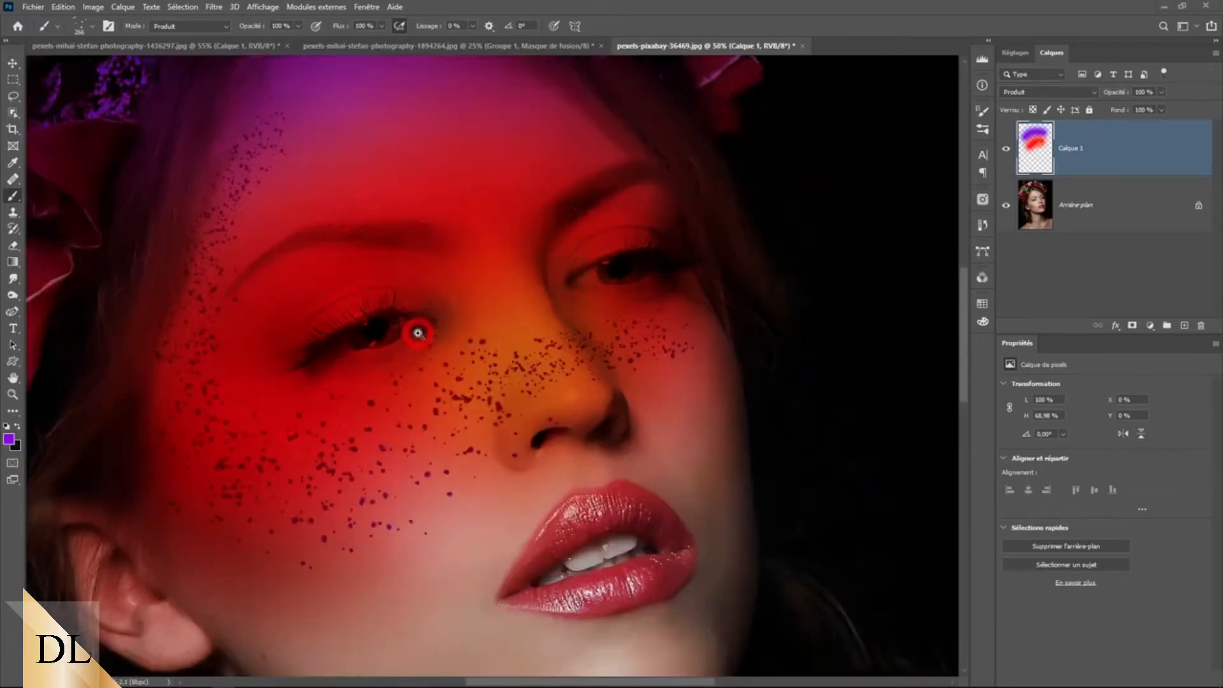
{"action": "key", "text": "ctrl+z"}
{"action": "scroll", "coordinate": [448, 330], "scroll_direction": "down", "scroll_amount": 1}
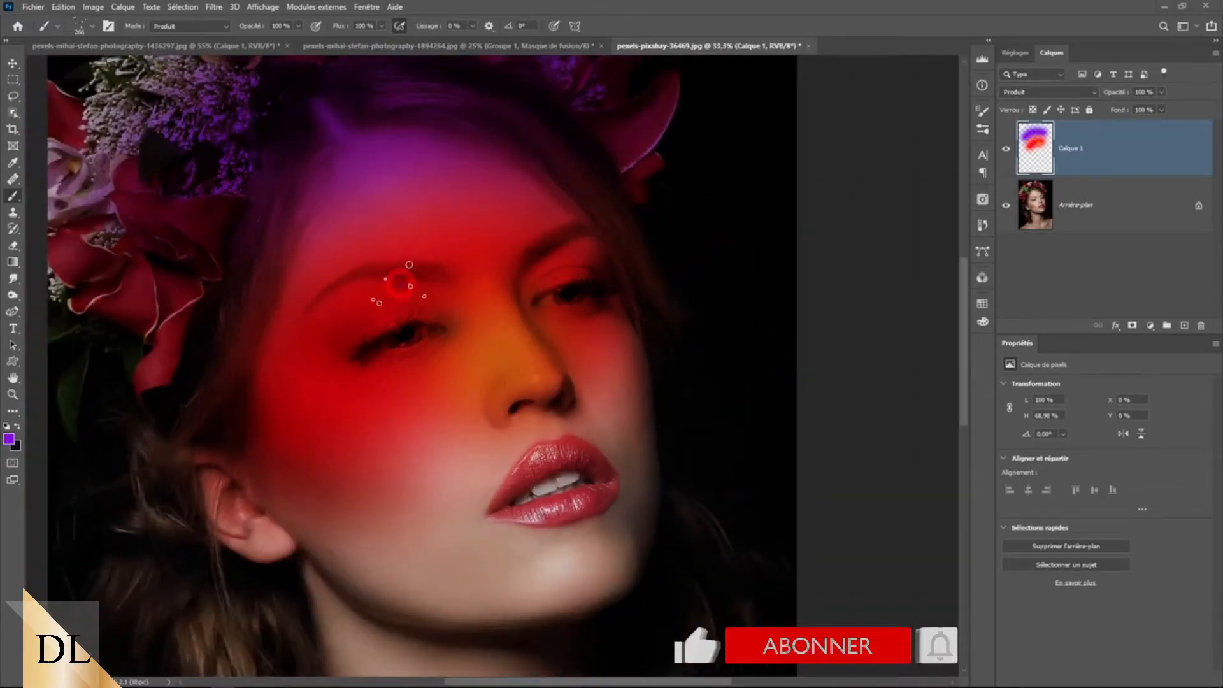
Spatter purple Produit-mode specks from the temple down over the cheek and across the nose to the opposite cheek
{"action": "mouse_move", "coordinate": [336, 184]}
{"action": "left_mouse_down"}
{"action": "mouse_move", "coordinate": [294, 295]}
{"action": "mouse_move", "coordinate": [293, 359]}
{"action": "mouse_move", "coordinate": [317, 410]}
{"action": "mouse_move", "coordinate": [372, 428]}
{"action": "mouse_move", "coordinate": [538, 347]}
{"action": "mouse_move", "coordinate": [688, 373]}
{"action": "left_mouse_up"}
{"action": "scroll", "coordinate": [428, 338], "scroll_direction": "up", "scroll_amount": 1}
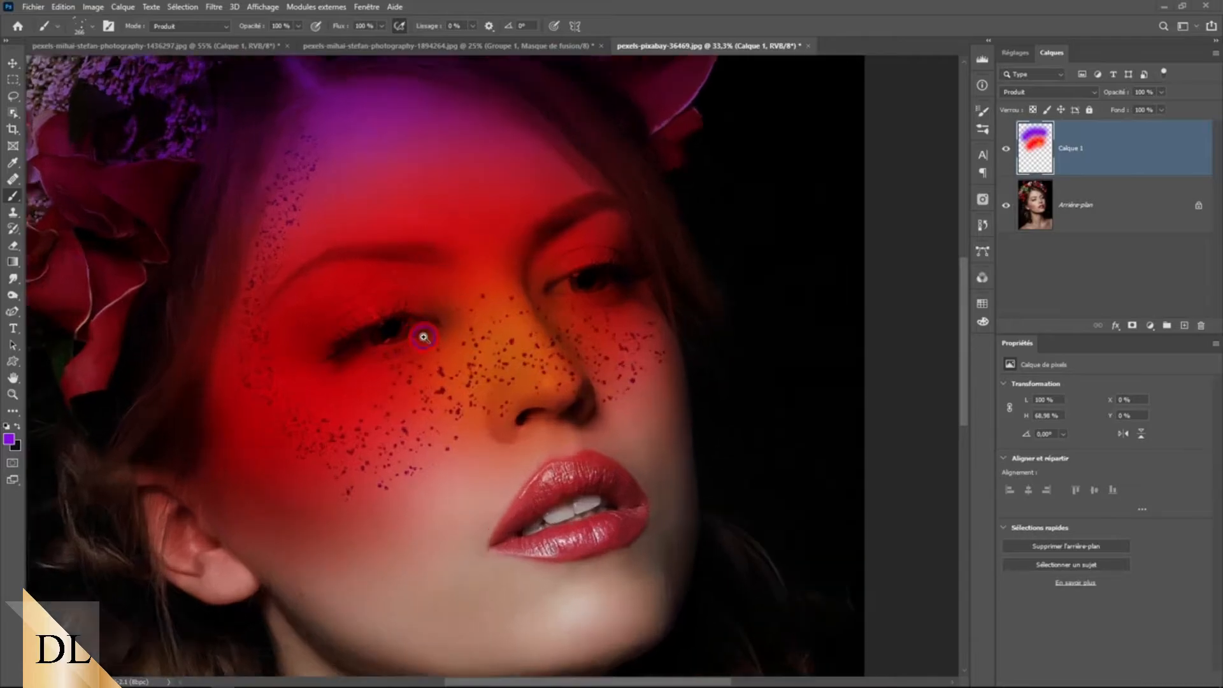
{"action": "scroll", "coordinate": [345, 306], "scroll_direction": "down", "scroll_amount": 2}
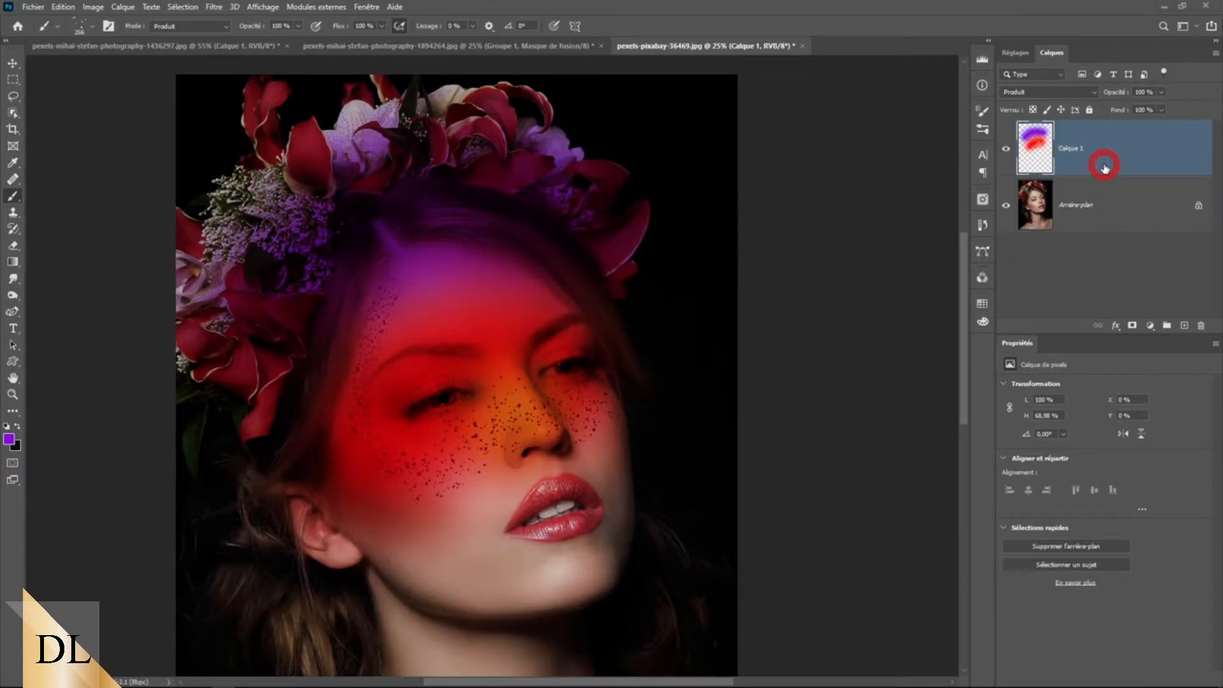
Add a layer mask to Calque 1 and set the brush's blending mode to Normal
{"action": "left_click", "coordinate": [1132, 328]}
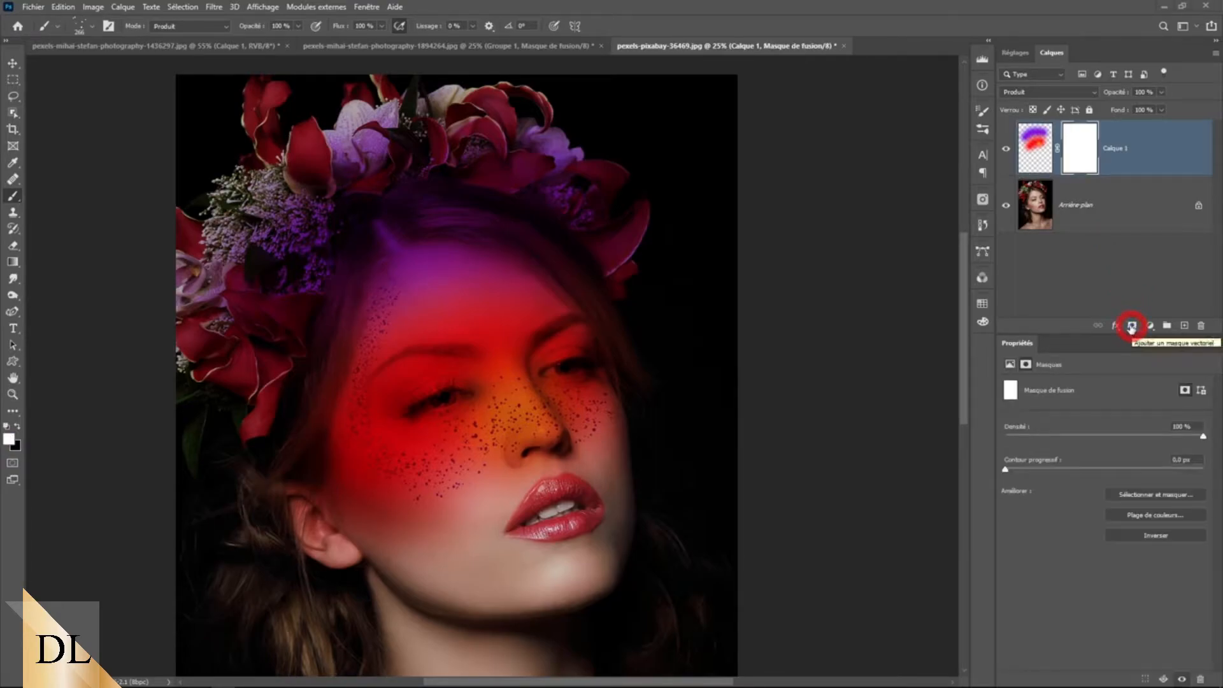
{"action": "left_click", "coordinate": [185, 29]}
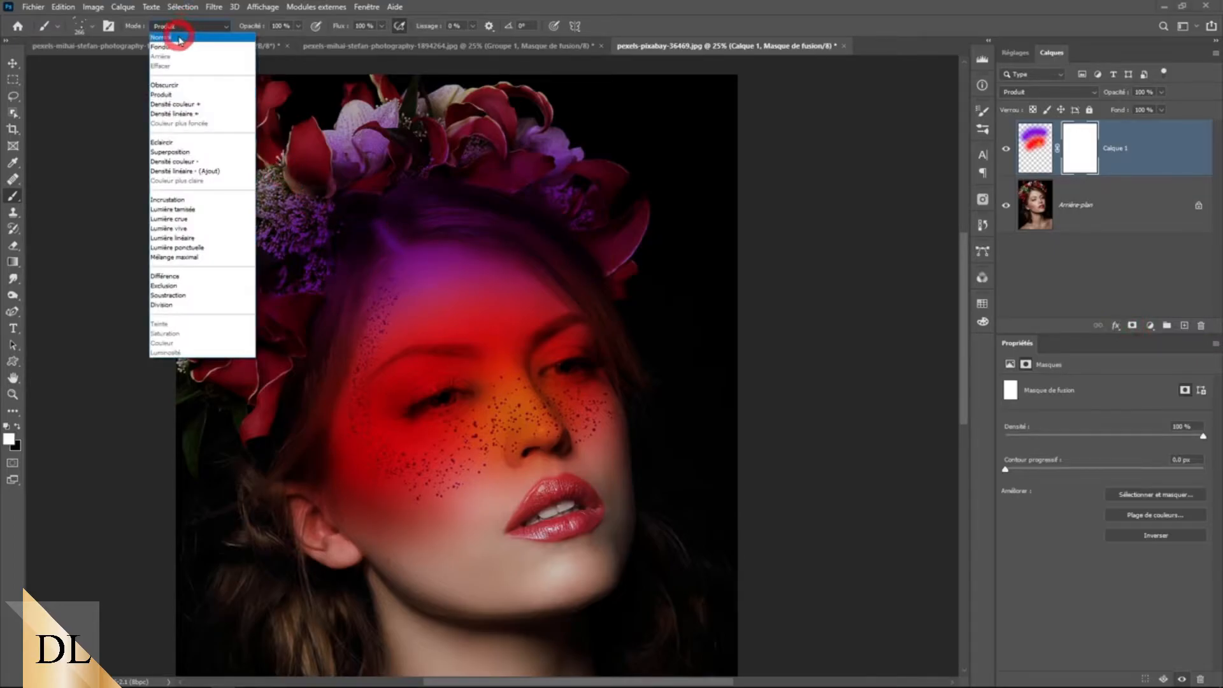
{"action": "left_click", "coordinate": [176, 37]}
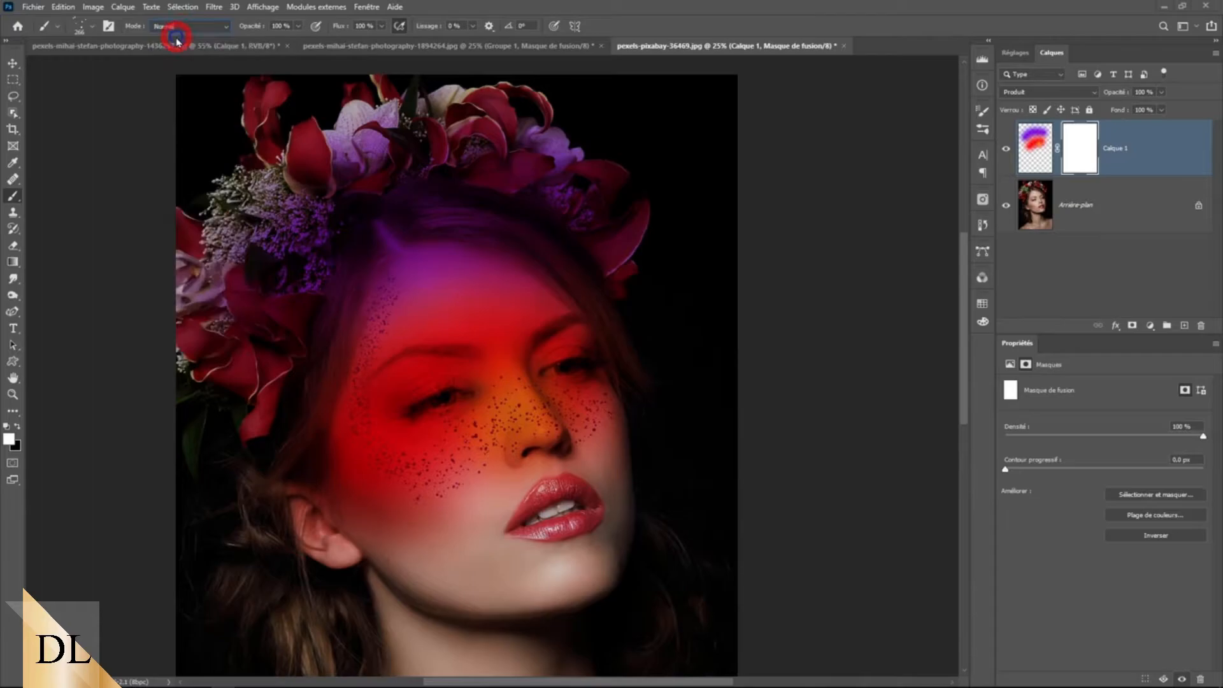
Choose the recent soft round brush Arrondi flou (modifié) and enlarge it to 1130 px
{"action": "left_click", "coordinate": [95, 28]}
{"action": "left_click", "coordinate": [69, 145]}
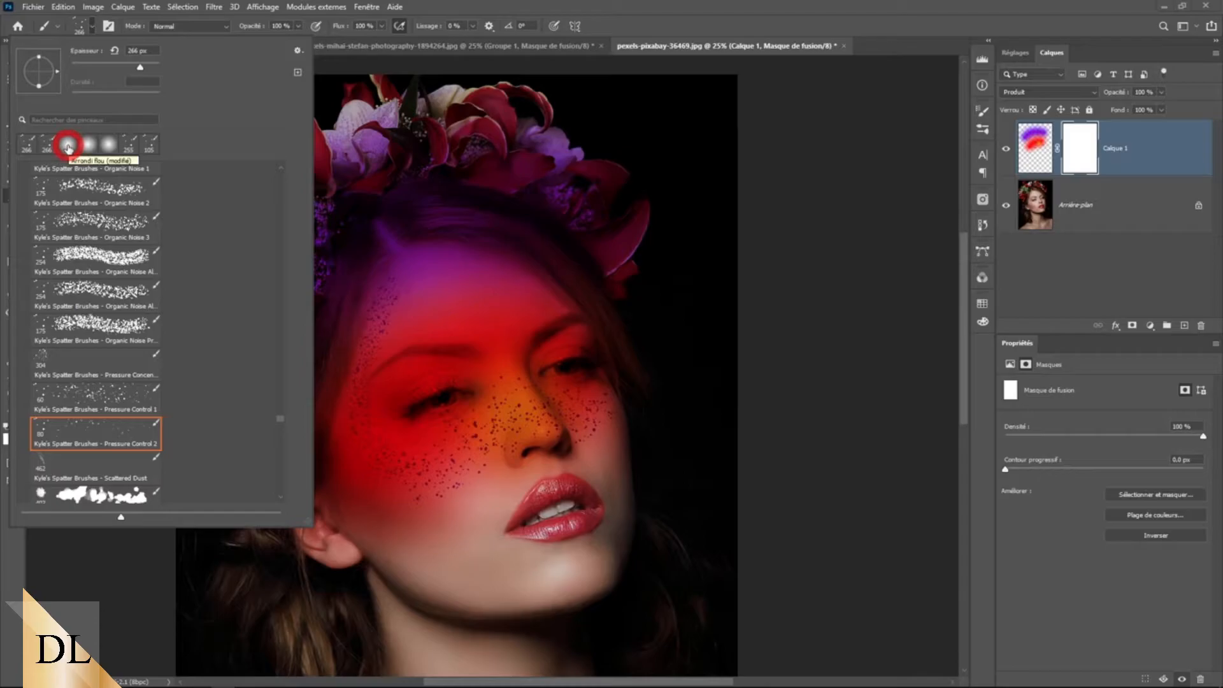
{"action": "left_click", "coordinate": [69, 146]}
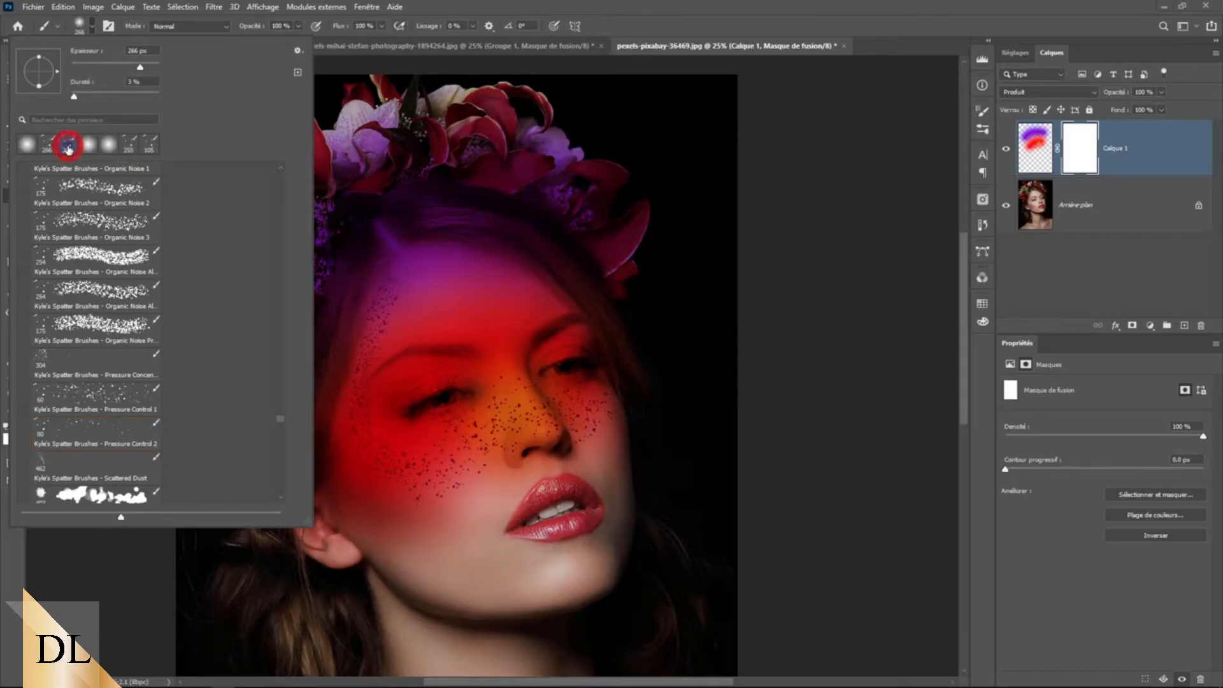
{"action": "left_click", "coordinate": [503, 9]}
{"action": "mouse_move", "coordinate": [358, 247]}
{"action": "left_mouse_down"}
{"action": "mouse_move", "coordinate": [448, 268]}
{"action": "mouse_move", "coordinate": [407, 273]}
{"action": "mouse_move", "coordinate": [418, 285]}
{"action": "mouse_move", "coordinate": [391, 289]}
{"action": "left_mouse_up"}
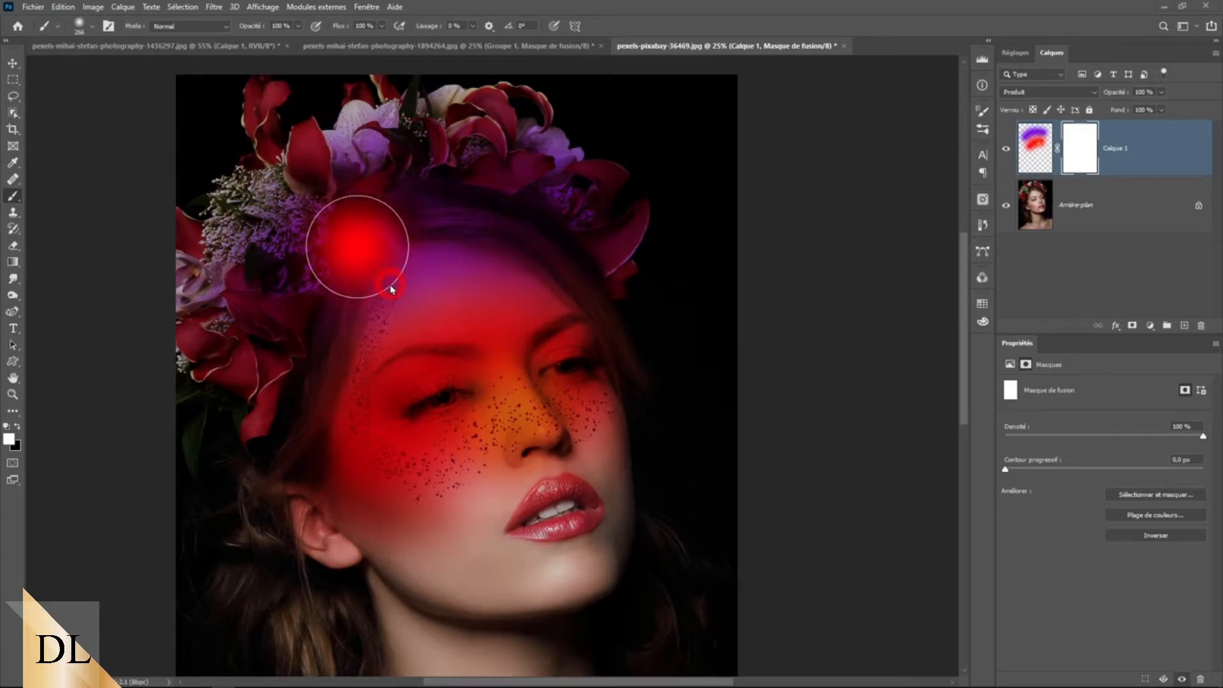
{"action": "mouse_move", "coordinate": [392, 290]}
{"action": "left_mouse_down"}
{"action": "mouse_move", "coordinate": [478, 279]}
{"action": "mouse_move", "coordinate": [430, 292]}
{"action": "left_mouse_up"}
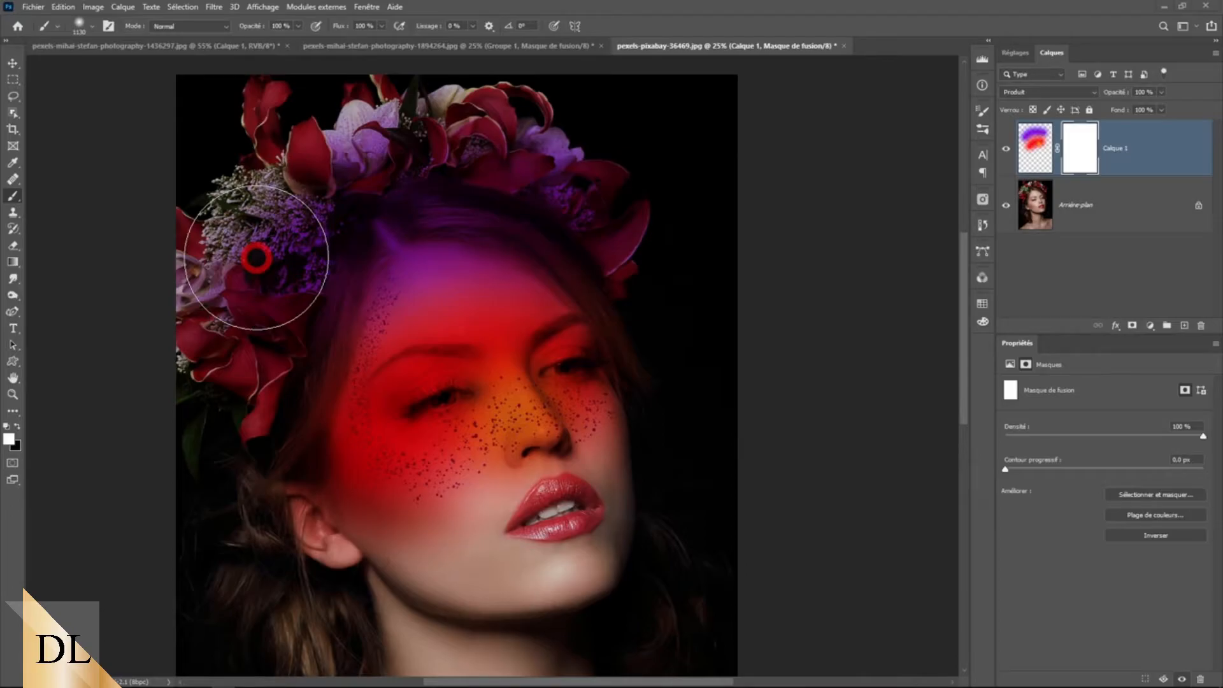
Paint black on the Calque 1 mask over the flower crown and the surrounding hair to remove the colour there
{"action": "key", "text": "x"}
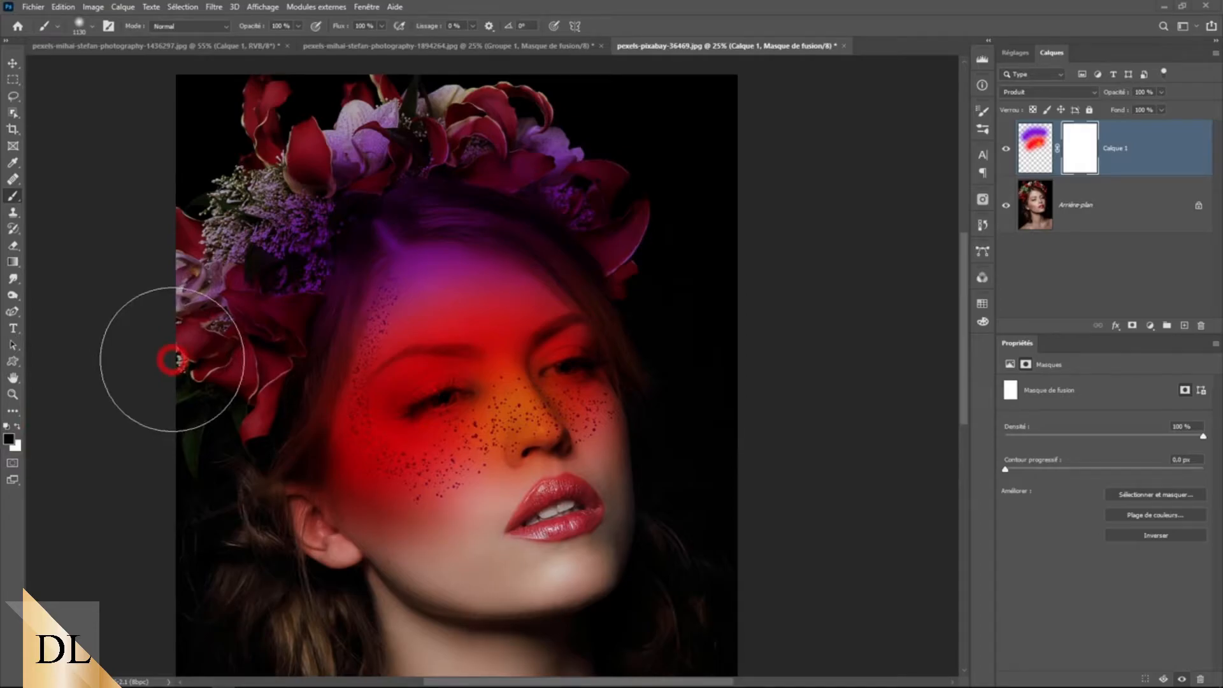
{"action": "mouse_move", "coordinate": [325, 177]}
{"action": "left_mouse_down"}
{"action": "mouse_move", "coordinate": [276, 191]}
{"action": "mouse_move", "coordinate": [205, 451]}
{"action": "mouse_move", "coordinate": [220, 506]}
{"action": "mouse_move", "coordinate": [234, 436]}
{"action": "mouse_move", "coordinate": [244, 524]}
{"action": "mouse_move", "coordinate": [298, 626]}
{"action": "mouse_move", "coordinate": [360, 632]}
{"action": "mouse_move", "coordinate": [280, 541]}
{"action": "mouse_move", "coordinate": [275, 576]}
{"action": "left_mouse_up"}
{"action": "left_click_drag", "start_coordinate": [271, 574], "coordinate": [310, 583]}
{"action": "mouse_move", "coordinate": [329, 579]}
{"action": "left_mouse_down"}
{"action": "mouse_move", "coordinate": [308, 607]}
{"action": "mouse_move", "coordinate": [291, 605]}
{"action": "mouse_move", "coordinate": [220, 554]}
{"action": "left_mouse_up"}
{"action": "left_click_drag", "start_coordinate": [266, 194], "coordinate": [356, 140]}
{"action": "left_click_drag", "start_coordinate": [308, 125], "coordinate": [260, 128]}
{"action": "mouse_move", "coordinate": [382, 156]}
{"action": "left_mouse_down"}
{"action": "mouse_move", "coordinate": [591, 169]}
{"action": "mouse_move", "coordinate": [605, 192]}
{"action": "left_mouse_up"}
{"action": "mouse_move", "coordinate": [508, 140]}
{"action": "left_mouse_down"}
{"action": "mouse_move", "coordinate": [247, 174]}
{"action": "mouse_move", "coordinate": [275, 122]}
{"action": "mouse_move", "coordinate": [296, 219]}
{"action": "mouse_move", "coordinate": [226, 410]}
{"action": "left_mouse_up"}
Paint black on the Calque 1 mask with a smaller soft brush along the hairline and the hair beside the flowers
{"action": "scroll", "coordinate": [402, 366], "scroll_direction": "up", "scroll_amount": 2}
{"action": "left_click_drag", "start_coordinate": [404, 346], "coordinate": [340, 457]}
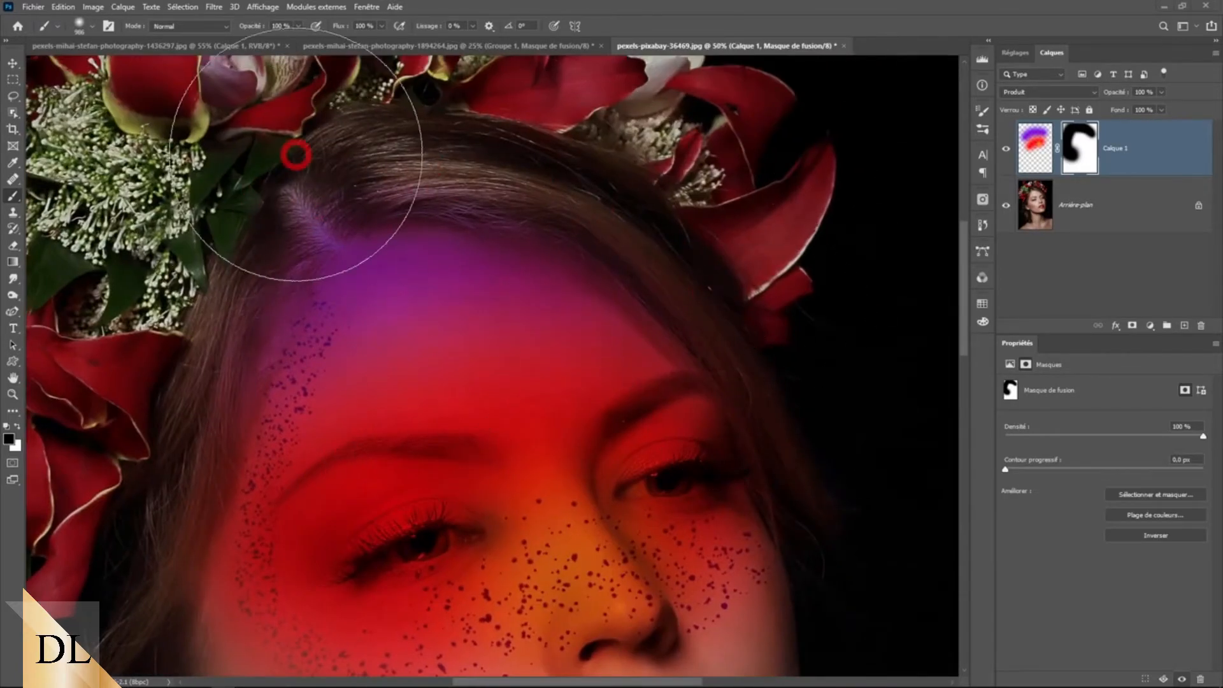
{"action": "scroll", "coordinate": [546, 235], "scroll_direction": "down", "scroll_amount": 1}
{"action": "scroll", "coordinate": [546, 235], "scroll_direction": "up", "scroll_amount": 2}
{"action": "left_click_drag", "start_coordinate": [546, 234], "coordinate": [375, 219]}
{"action": "mouse_move", "coordinate": [597, 212]}
{"action": "left_mouse_down"}
{"action": "mouse_move", "coordinate": [349, 133]}
{"action": "mouse_move", "coordinate": [342, 119]}
{"action": "mouse_move", "coordinate": [816, 268]}
{"action": "mouse_move", "coordinate": [218, 98]}
{"action": "mouse_move", "coordinate": [70, 611]}
{"action": "mouse_move", "coordinate": [90, 298]}
{"action": "mouse_move", "coordinate": [35, 389]}
{"action": "mouse_move", "coordinate": [2, 522]}
{"action": "mouse_move", "coordinate": [61, 384]}
{"action": "left_mouse_up"}
{"action": "left_click_drag", "start_coordinate": [76, 372], "coordinate": [170, 265]}
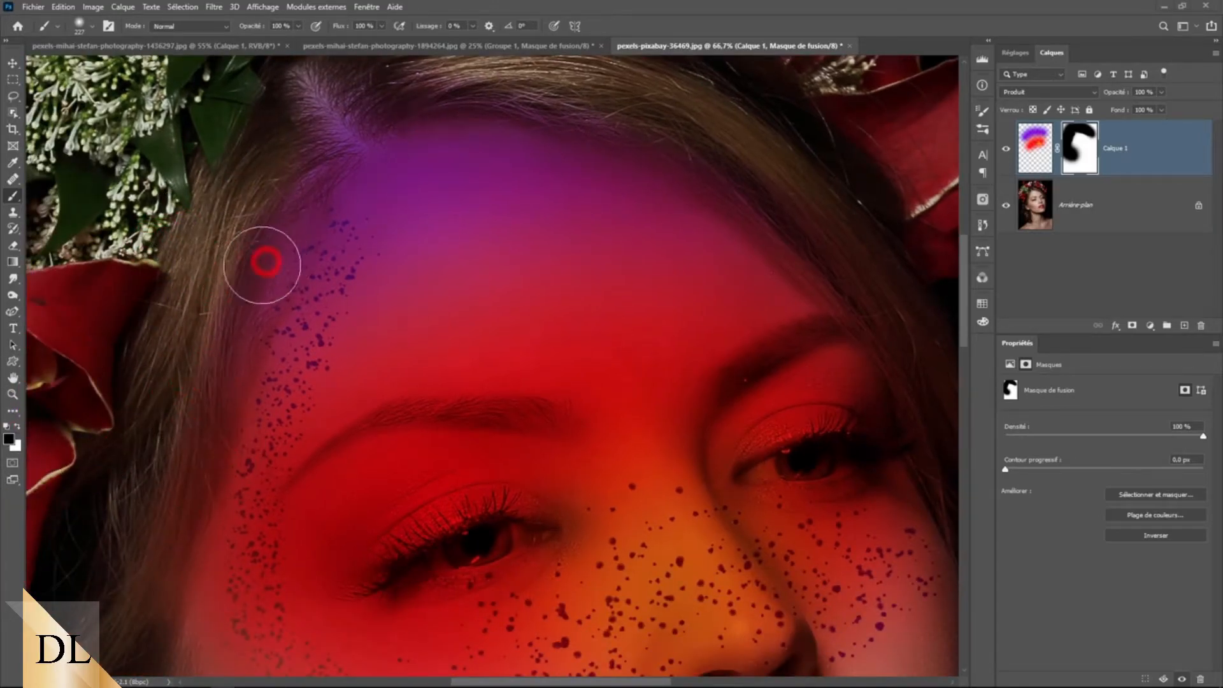
Enlarge the soft brush and paint black on the mask over the hair framing the opposite side of the face
{"action": "scroll", "coordinate": [270, 261], "scroll_direction": "up", "scroll_amount": 3}
{"action": "scroll", "coordinate": [242, 299], "scroll_direction": "down", "scroll_amount": 4}
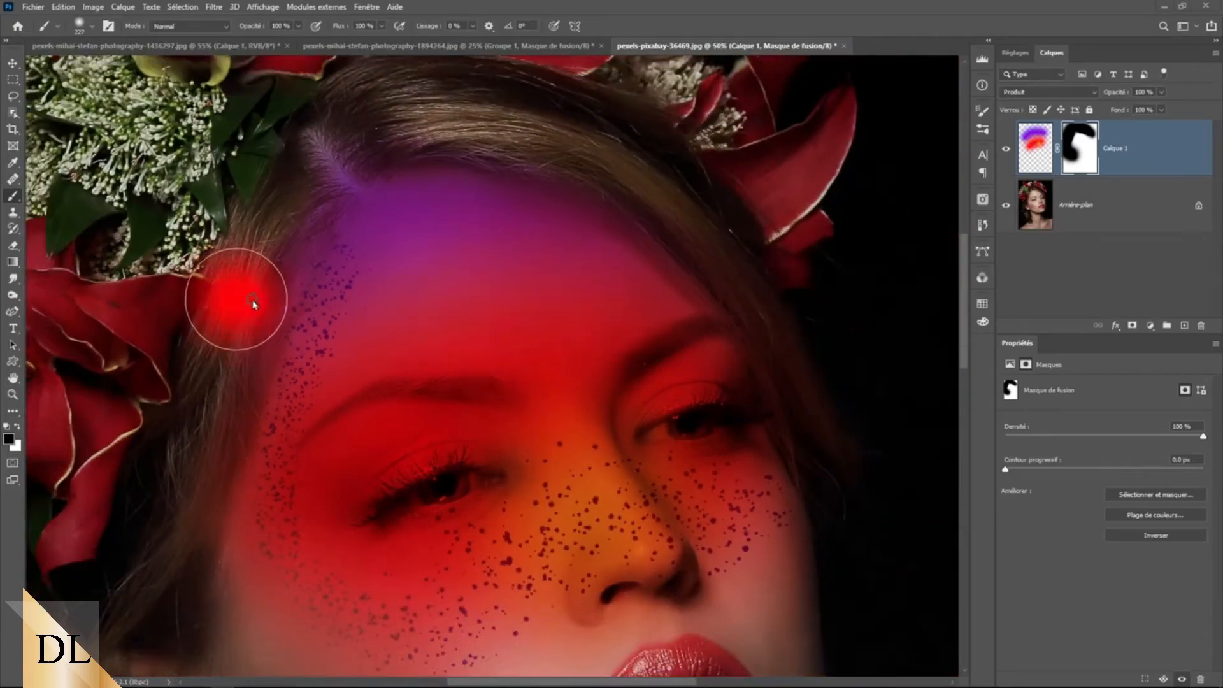
{"action": "scroll", "coordinate": [356, 286], "scroll_direction": "down", "scroll_amount": 1}
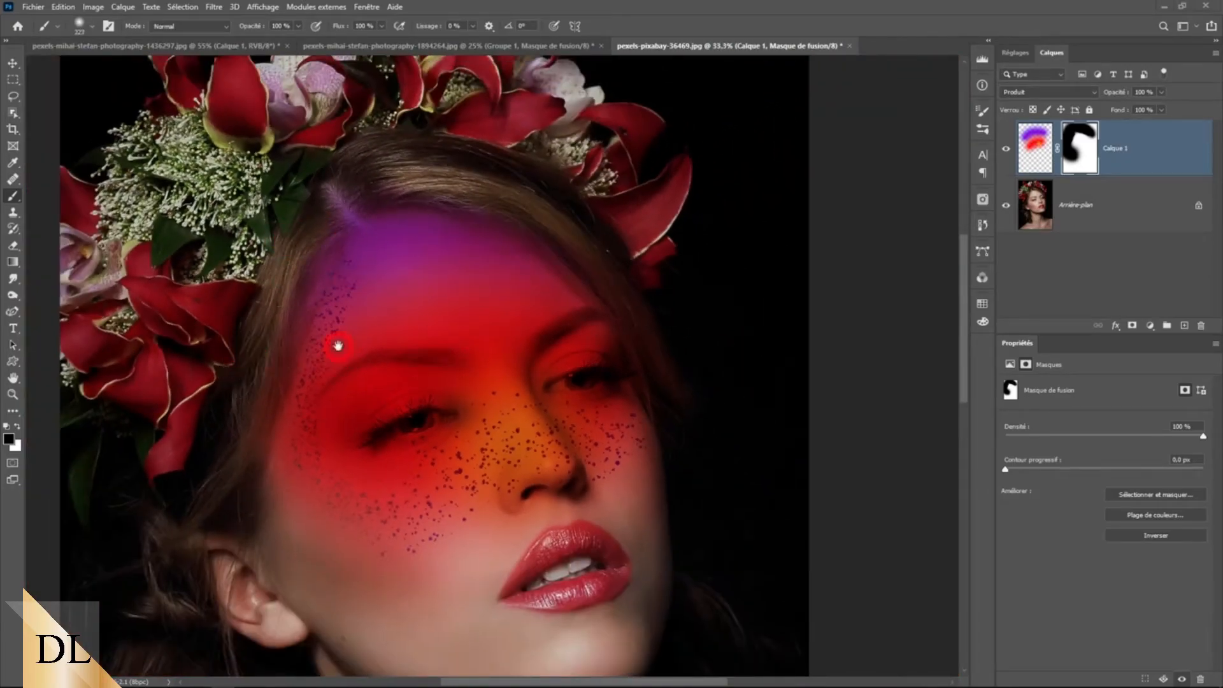
{"action": "left_click_drag", "start_coordinate": [337, 346], "coordinate": [338, 314]}
{"action": "right_click", "coordinate": [619, 231], "text": "alt"}
{"action": "mouse_move", "coordinate": [638, 190]}
{"action": "left_mouse_down"}
{"action": "mouse_move", "coordinate": [727, 344]}
{"action": "mouse_move", "coordinate": [705, 268]}
{"action": "mouse_move", "coordinate": [590, 162]}
{"action": "left_mouse_up"}
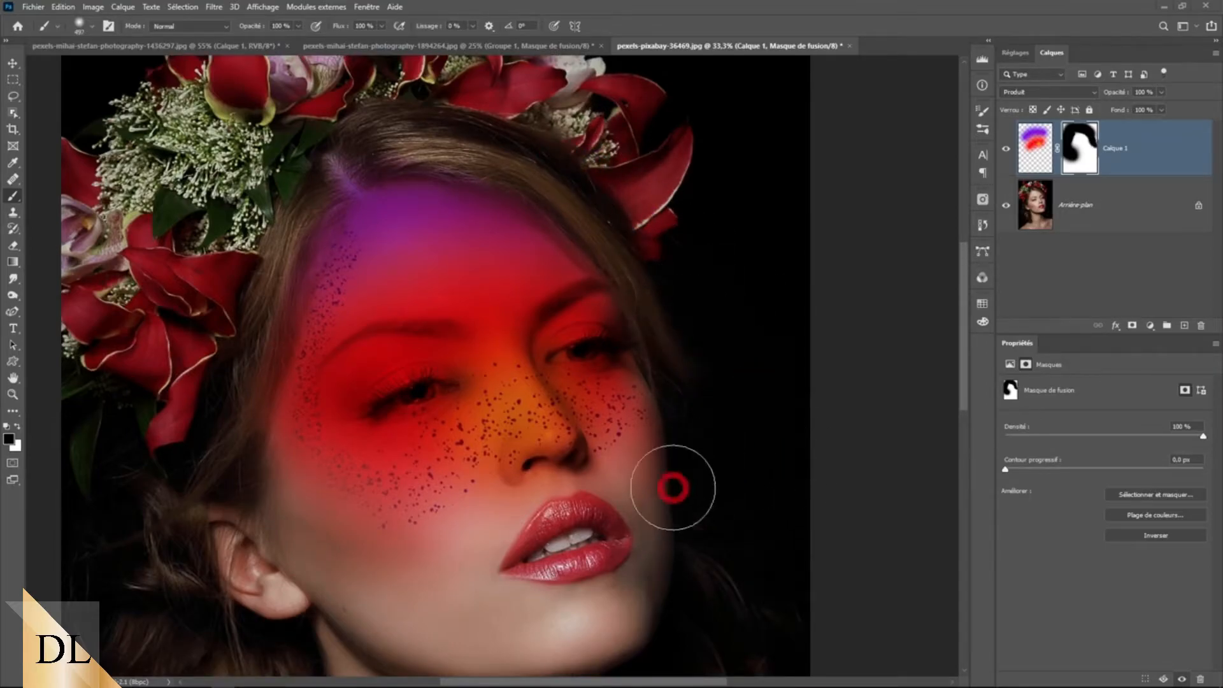
Try to paint black at 100% opacity across both eyes and the nose bridge on the mask with a 296 px brush
{"action": "scroll", "coordinate": [439, 470], "scroll_direction": "up", "scroll_amount": 2}
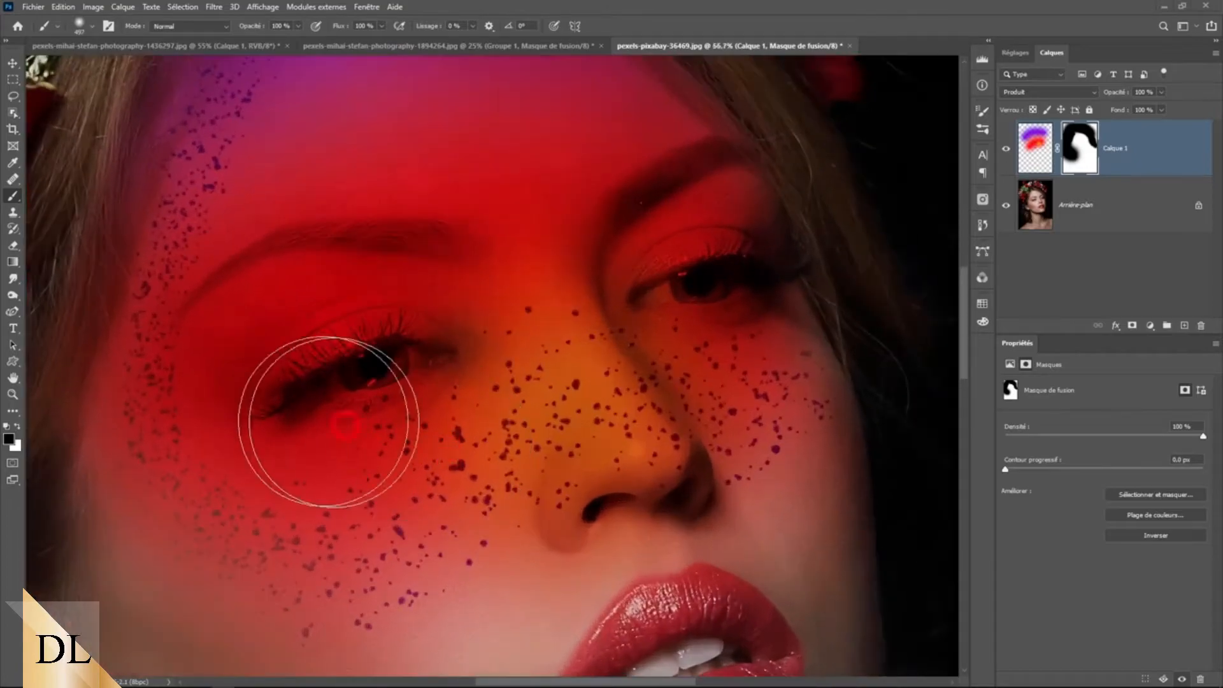
{"action": "left_click_drag", "start_coordinate": [387, 379], "coordinate": [343, 386]}
{"action": "mouse_move", "coordinate": [196, 428]}
{"action": "left_mouse_down"}
{"action": "mouse_move", "coordinate": [546, 322]}
{"action": "mouse_move", "coordinate": [784, 280]}
{"action": "left_mouse_up"}
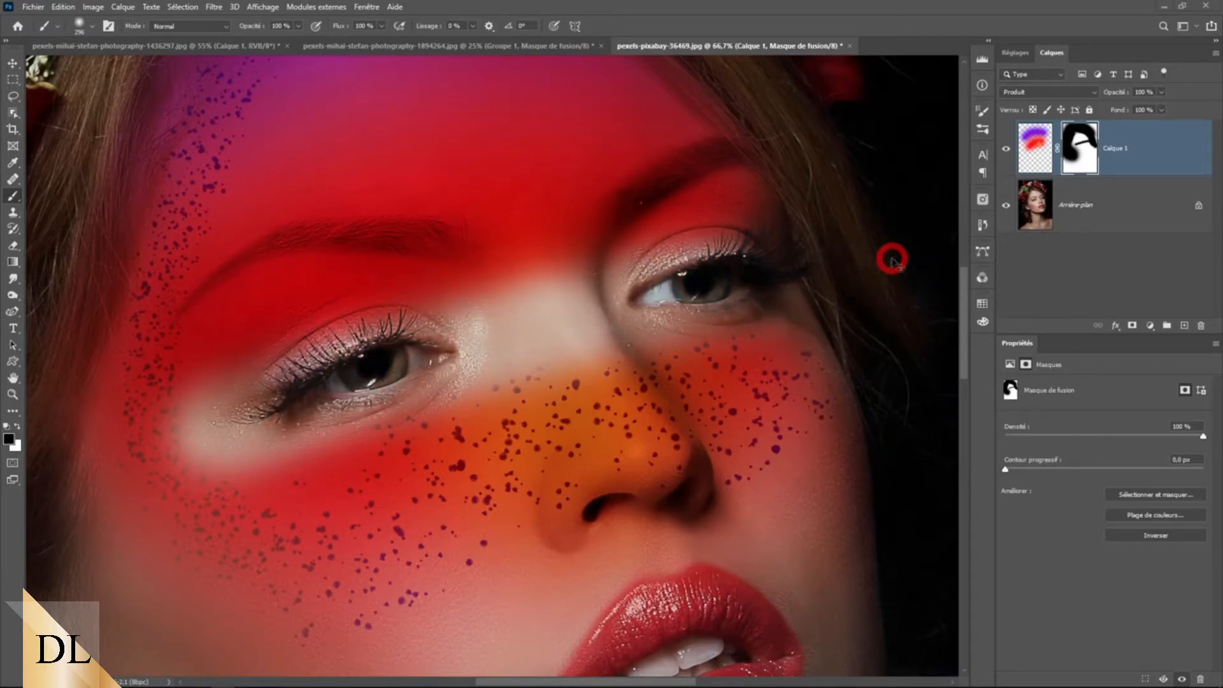
{"action": "key", "text": "ctrl+z"}
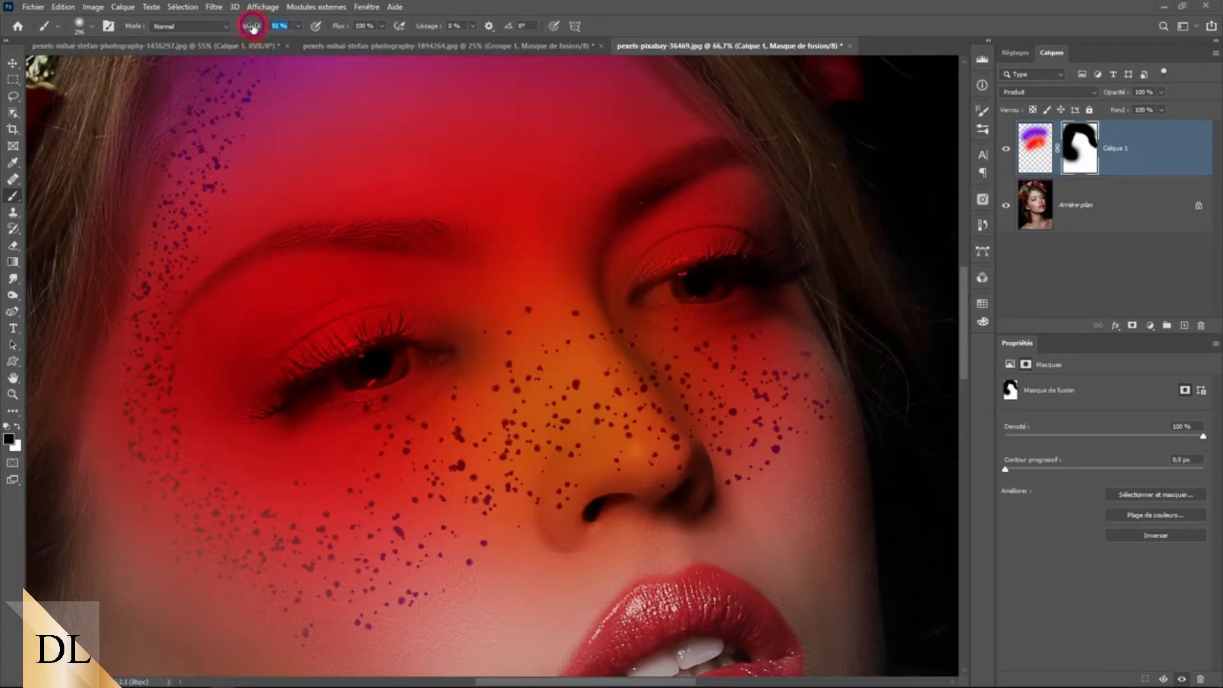
Lower the brush opacity and paint black on the mask over both eyes to remove the colour there
{"action": "left_click_drag", "start_coordinate": [235, 30], "coordinate": [235, 29]}
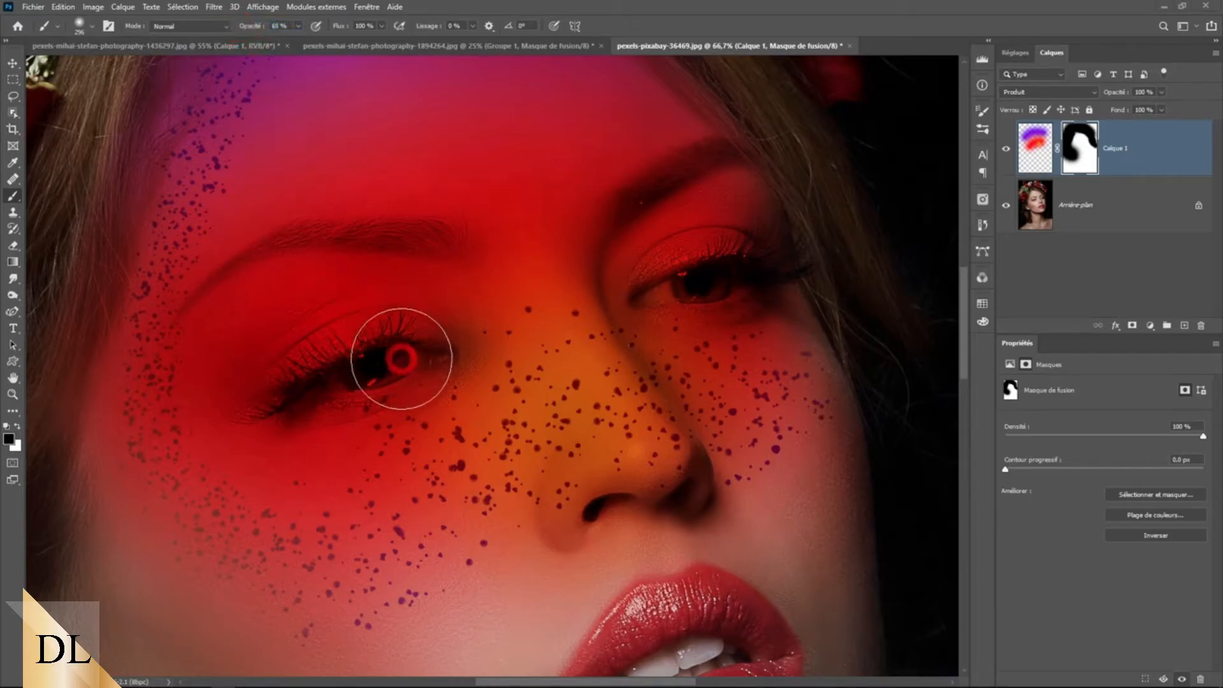
{"action": "mouse_move", "coordinate": [395, 367]}
{"action": "left_mouse_down"}
{"action": "mouse_move", "coordinate": [344, 372]}
{"action": "mouse_move", "coordinate": [393, 359]}
{"action": "mouse_move", "coordinate": [264, 411]}
{"action": "mouse_move", "coordinate": [415, 365]}
{"action": "mouse_move", "coordinate": [291, 388]}
{"action": "left_mouse_up"}
{"action": "mouse_move", "coordinate": [676, 287]}
{"action": "left_mouse_down"}
{"action": "mouse_move", "coordinate": [650, 298]}
{"action": "mouse_move", "coordinate": [841, 293]}
{"action": "left_mouse_up"}
{"action": "mouse_move", "coordinate": [733, 280]}
{"action": "left_mouse_down"}
{"action": "mouse_move", "coordinate": [649, 304]}
{"action": "mouse_move", "coordinate": [772, 287]}
{"action": "left_mouse_up"}
{"action": "left_click_drag", "start_coordinate": [245, 28], "coordinate": [273, 49]}
{"action": "mouse_move", "coordinate": [658, 279]}
{"action": "left_mouse_down"}
{"action": "mouse_move", "coordinate": [655, 259]}
{"action": "mouse_move", "coordinate": [767, 256]}
{"action": "mouse_move", "coordinate": [644, 300]}
{"action": "left_mouse_up"}
Set the brush opacity to 17% and paint white on the mask around the eye nearest the flowers to restore colour
{"action": "left_click", "coordinate": [252, 27]}
{"action": "left_click_drag", "start_coordinate": [253, 29], "coordinate": [238, 30]}
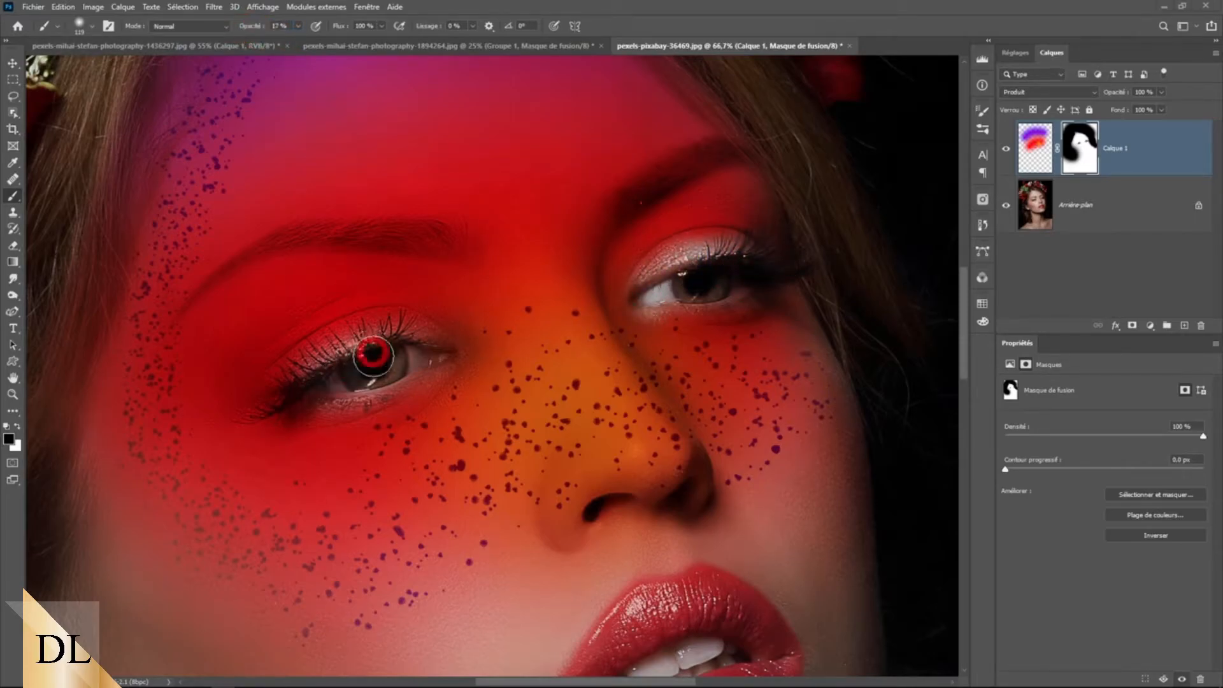
{"action": "key", "text": "x"}
{"action": "mouse_move", "coordinate": [409, 317]}
{"action": "left_mouse_down"}
{"action": "mouse_move", "coordinate": [305, 337]}
{"action": "mouse_move", "coordinate": [385, 313]}
{"action": "mouse_move", "coordinate": [279, 350]}
{"action": "mouse_move", "coordinate": [354, 314]}
{"action": "mouse_move", "coordinate": [272, 367]}
{"action": "mouse_move", "coordinate": [295, 365]}
{"action": "mouse_move", "coordinate": [326, 321]}
{"action": "mouse_move", "coordinate": [315, 325]}
{"action": "mouse_move", "coordinate": [377, 309]}
{"action": "mouse_move", "coordinate": [278, 352]}
{"action": "mouse_move", "coordinate": [397, 317]}
{"action": "mouse_move", "coordinate": [323, 329]}
{"action": "left_mouse_up"}
{"action": "mouse_move", "coordinate": [271, 426]}
{"action": "left_mouse_down"}
{"action": "mouse_move", "coordinate": [474, 389]}
{"action": "mouse_move", "coordinate": [291, 441]}
{"action": "mouse_move", "coordinate": [506, 384]}
{"action": "mouse_move", "coordinate": [476, 326]}
{"action": "mouse_move", "coordinate": [277, 323]}
{"action": "mouse_move", "coordinate": [393, 316]}
{"action": "mouse_move", "coordinate": [297, 344]}
{"action": "mouse_move", "coordinate": [329, 340]}
{"action": "mouse_move", "coordinate": [270, 404]}
{"action": "mouse_move", "coordinate": [424, 416]}
{"action": "mouse_move", "coordinate": [471, 391]}
{"action": "mouse_move", "coordinate": [340, 430]}
{"action": "mouse_move", "coordinate": [464, 384]}
{"action": "mouse_move", "coordinate": [276, 424]}
{"action": "mouse_move", "coordinate": [449, 416]}
{"action": "mouse_move", "coordinate": [667, 371]}
{"action": "mouse_move", "coordinate": [628, 258]}
{"action": "mouse_move", "coordinate": [758, 239]}
{"action": "mouse_move", "coordinate": [602, 260]}
{"action": "mouse_move", "coordinate": [762, 222]}
{"action": "mouse_move", "coordinate": [623, 245]}
{"action": "mouse_move", "coordinate": [584, 300]}
{"action": "mouse_move", "coordinate": [749, 337]}
{"action": "mouse_move", "coordinate": [624, 327]}
{"action": "mouse_move", "coordinate": [817, 326]}
{"action": "mouse_move", "coordinate": [669, 340]}
{"action": "mouse_move", "coordinate": [829, 313]}
{"action": "mouse_move", "coordinate": [647, 331]}
{"action": "mouse_move", "coordinate": [809, 333]}
{"action": "mouse_move", "coordinate": [770, 365]}
{"action": "mouse_move", "coordinate": [759, 321]}
{"action": "mouse_move", "coordinate": [789, 265]}
{"action": "mouse_move", "coordinate": [735, 235]}
{"action": "mouse_move", "coordinate": [703, 238]}
{"action": "mouse_move", "coordinate": [647, 251]}
{"action": "mouse_move", "coordinate": [693, 241]}
{"action": "mouse_move", "coordinate": [578, 305]}
{"action": "mouse_move", "coordinate": [735, 322]}
{"action": "mouse_move", "coordinate": [629, 332]}
{"action": "mouse_move", "coordinate": [778, 307]}
{"action": "mouse_move", "coordinate": [657, 350]}
{"action": "mouse_move", "coordinate": [721, 335]}
{"action": "mouse_move", "coordinate": [686, 354]}
{"action": "mouse_move", "coordinate": [263, 402]}
{"action": "mouse_move", "coordinate": [419, 435]}
{"action": "mouse_move", "coordinate": [419, 415]}
{"action": "mouse_move", "coordinate": [323, 441]}
{"action": "mouse_move", "coordinate": [510, 345]}
{"action": "left_mouse_up"}
{"action": "left_click", "coordinate": [486, 397], "text": "alt"}
{"action": "left_click", "coordinate": [486, 397], "text": "alt"}
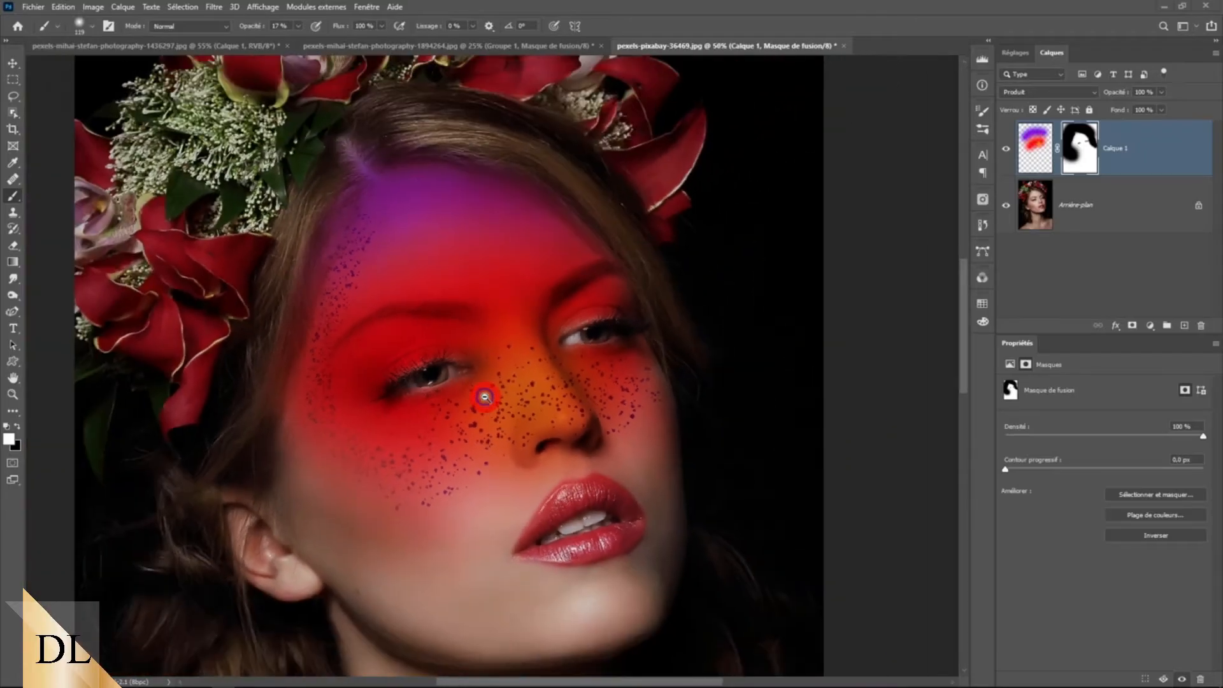
Dab white on the mask beside that eye's outer corner to blend the colour near the temple
{"action": "left_click", "coordinate": [517, 373], "text": "ctrl"}
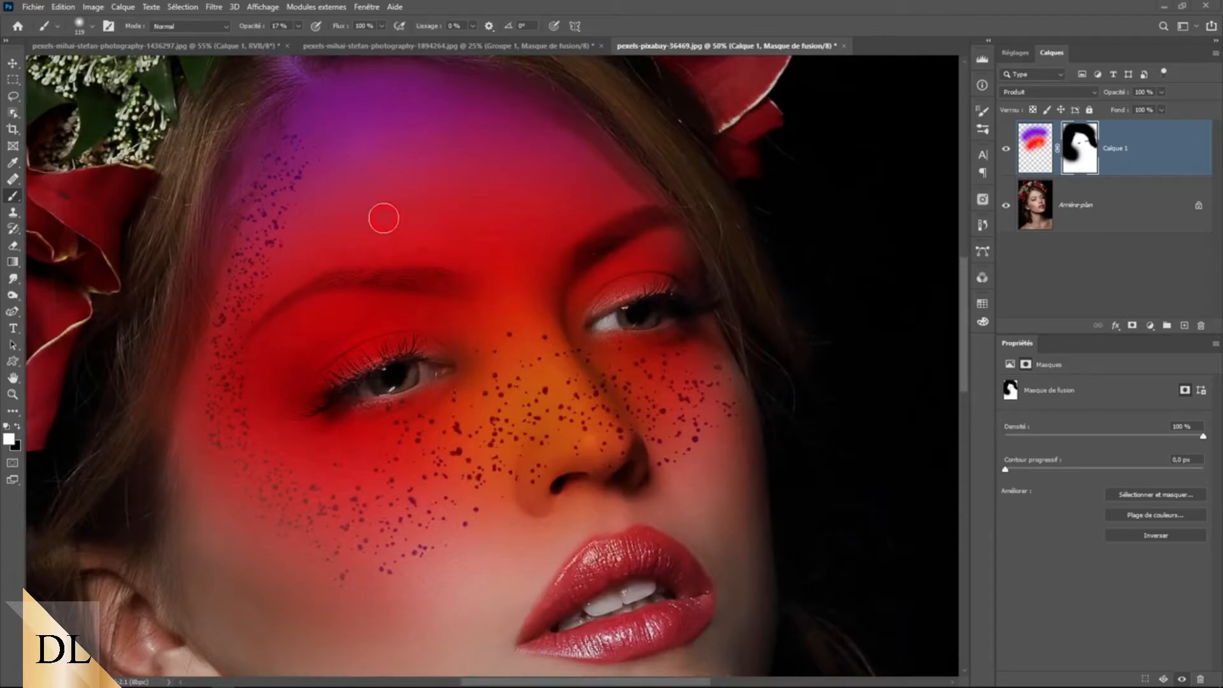
{"action": "left_click", "coordinate": [406, 336], "text": "ctrl"}
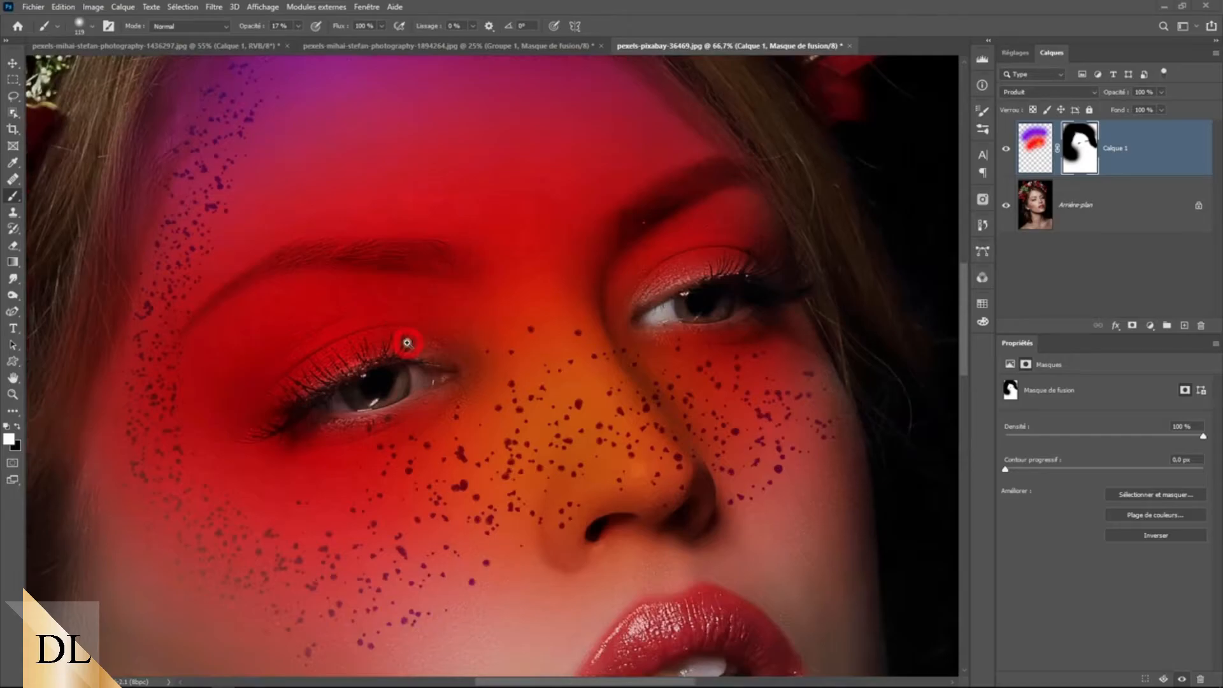
{"action": "left_click", "coordinate": [406, 339], "text": "ctrl"}
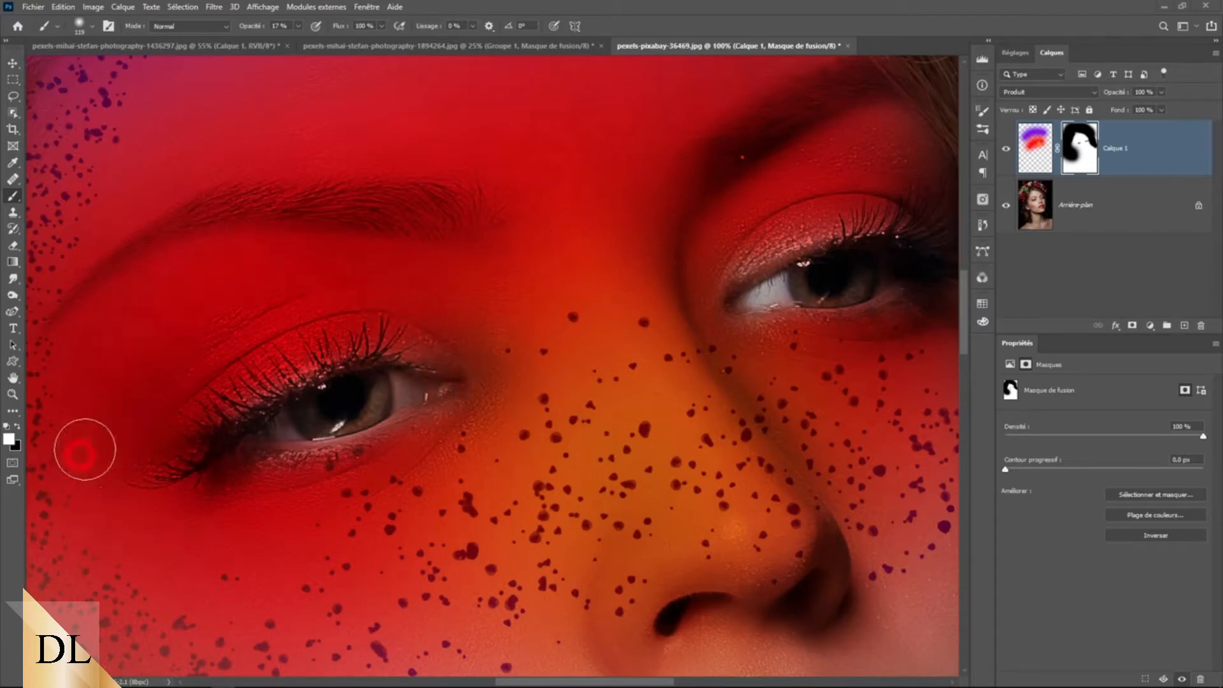
{"action": "left_click_drag", "start_coordinate": [84, 444], "coordinate": [221, 422]}
{"action": "left_click", "coordinate": [177, 471]}
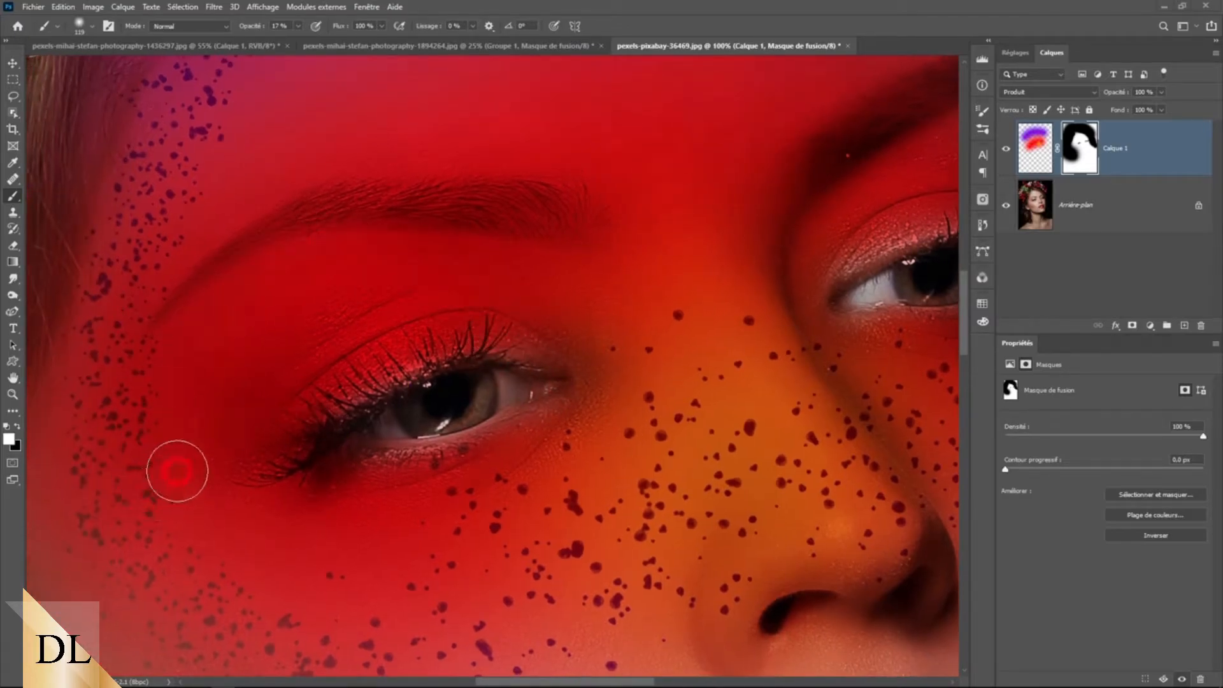
{"action": "left_click", "coordinate": [201, 463]}
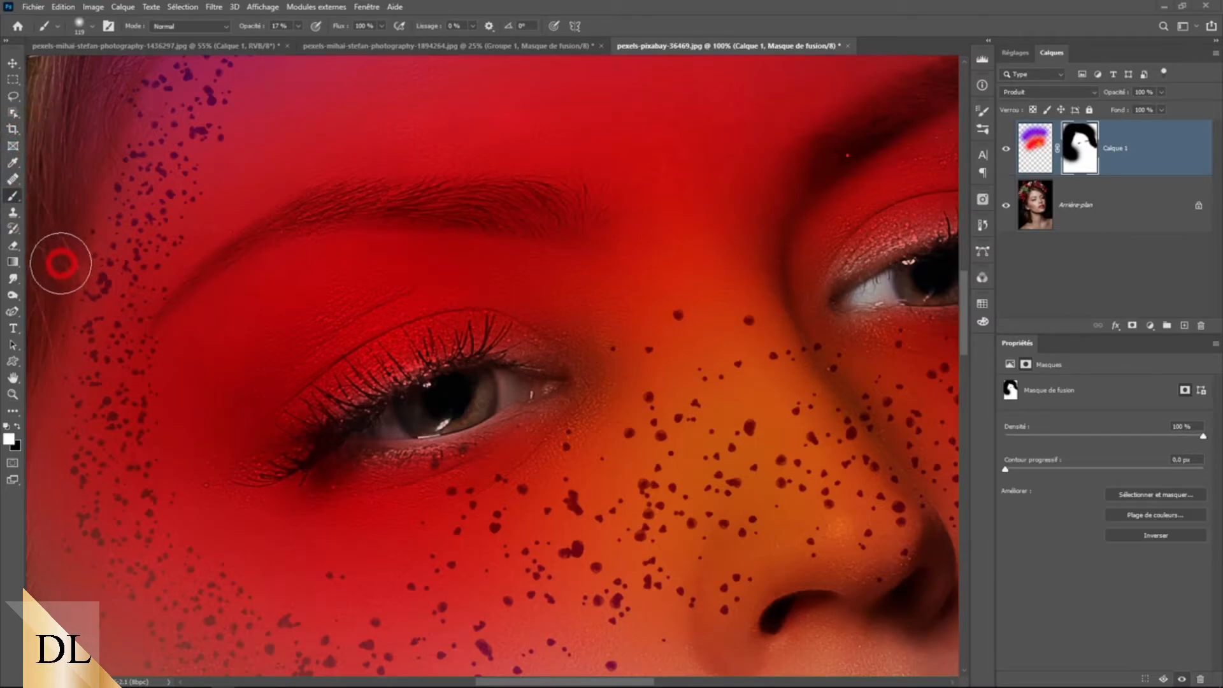
Choose the Plume de courbure tool in Tracé mode with the Associer des formes path operation
{"action": "left_click", "coordinate": [13, 312]}
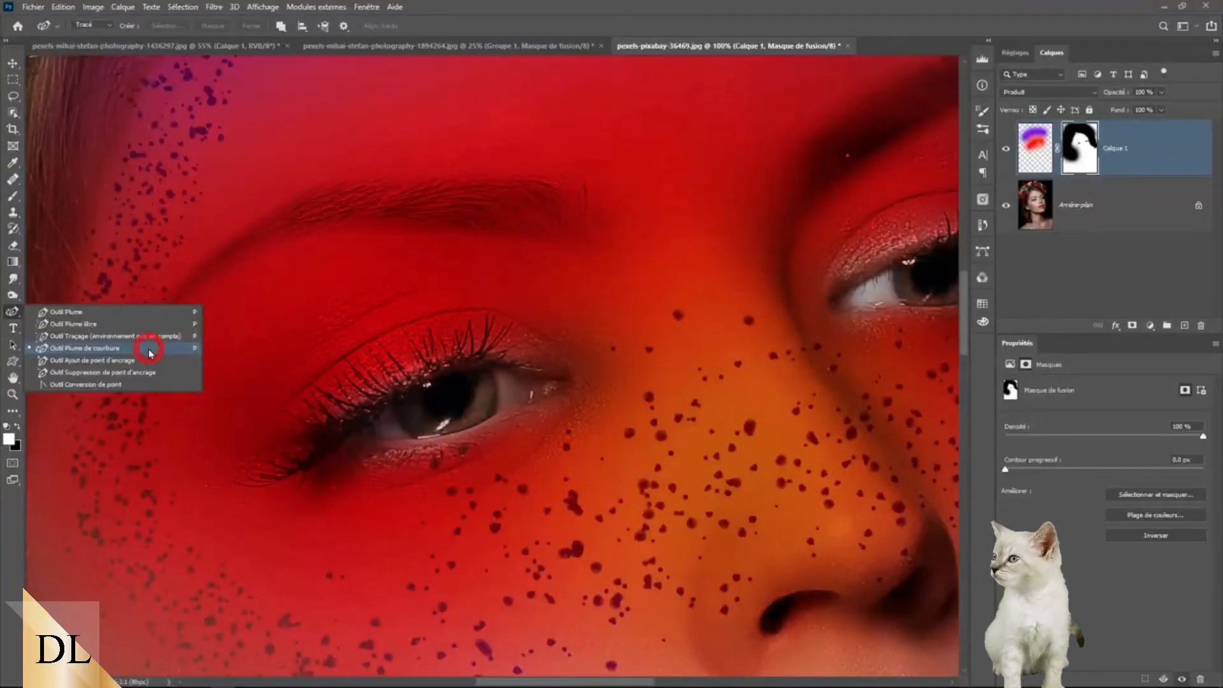
{"action": "left_click", "coordinate": [150, 352]}
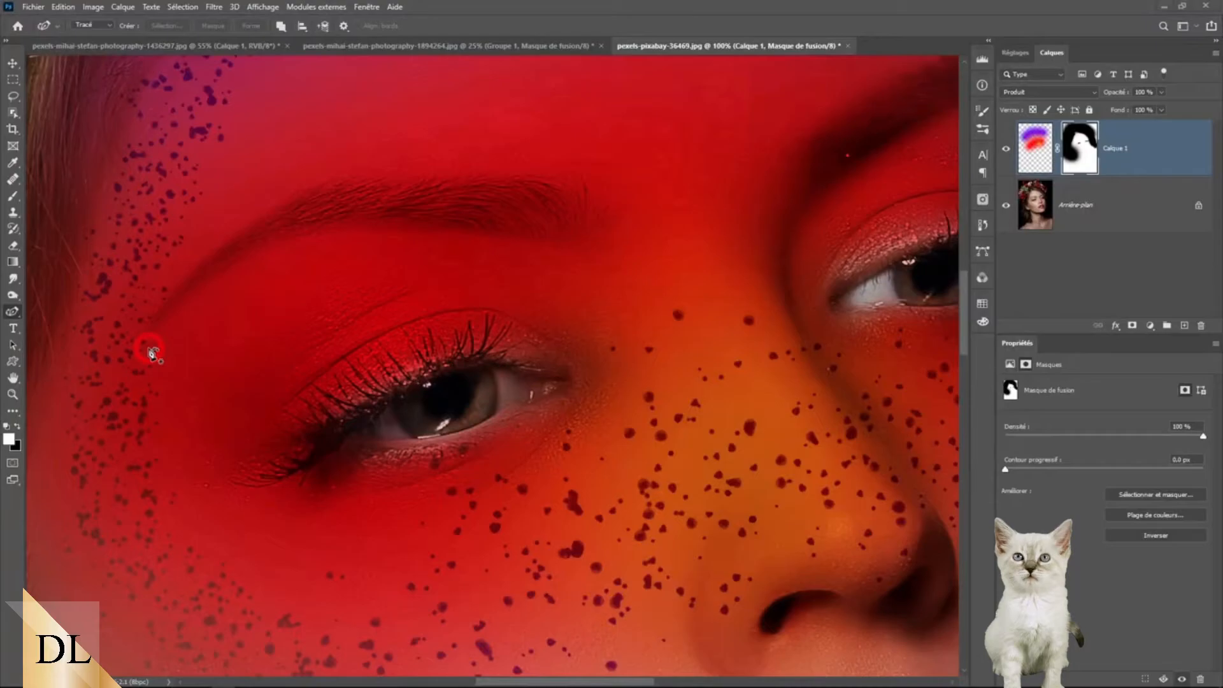
{"action": "left_click", "coordinate": [280, 26]}
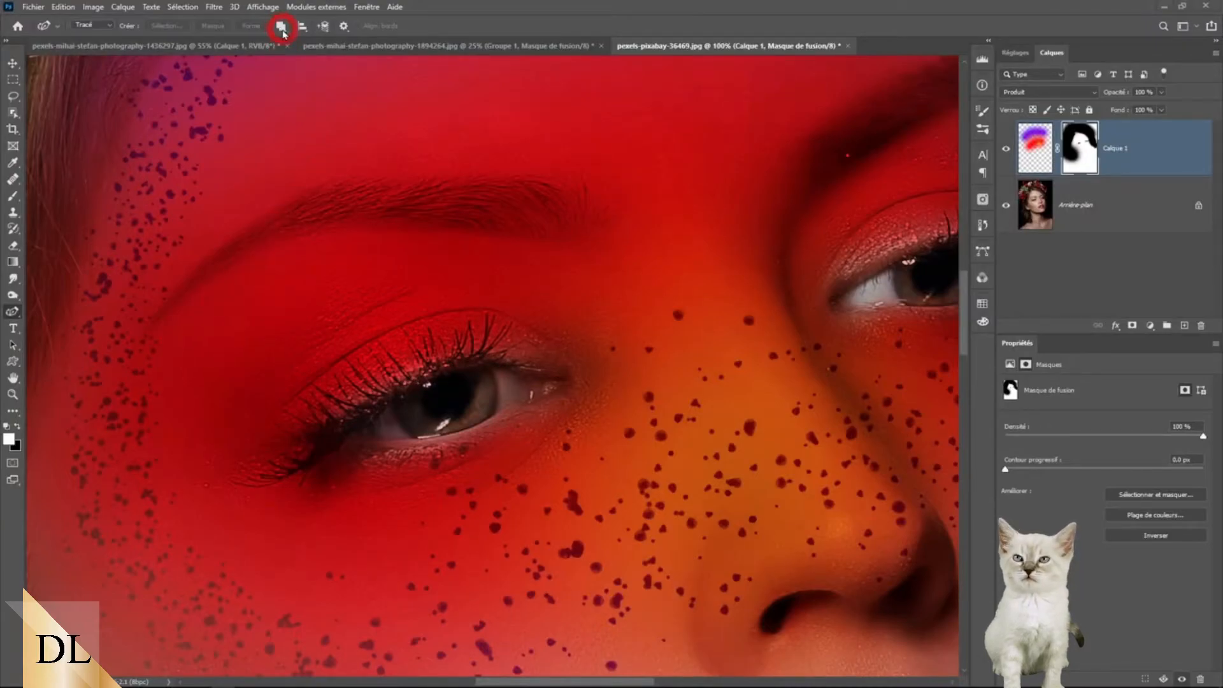
{"action": "left_click", "coordinate": [282, 28]}
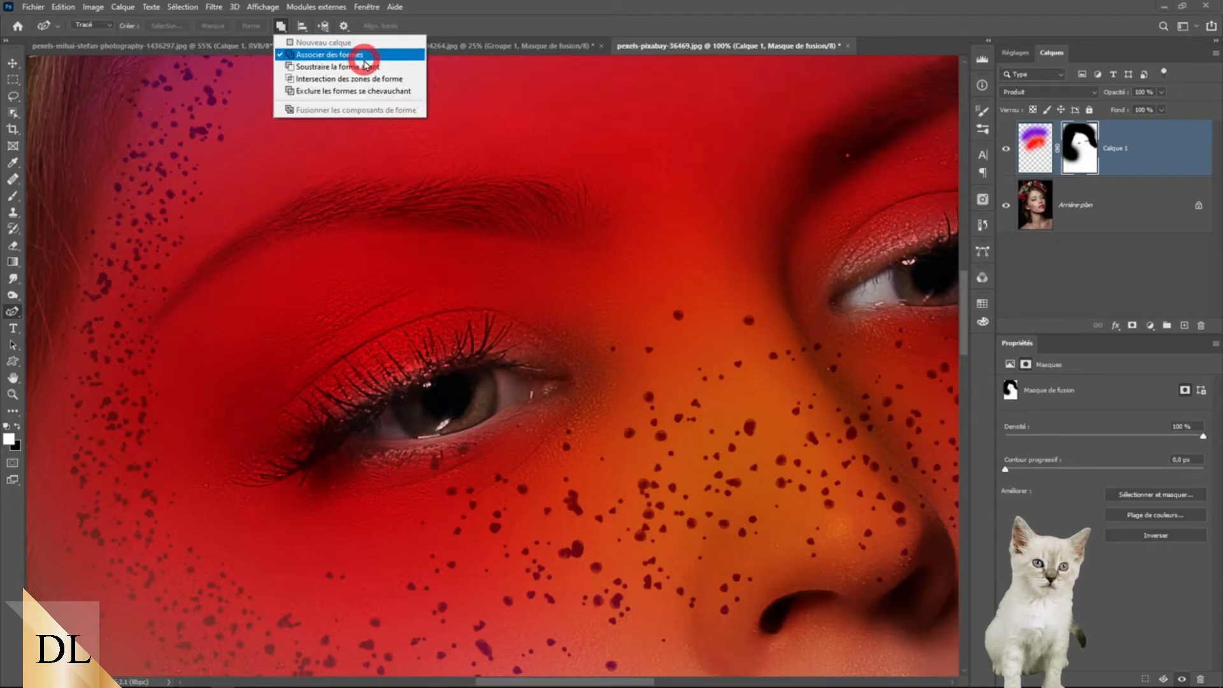
{"action": "left_click", "coordinate": [363, 57]}
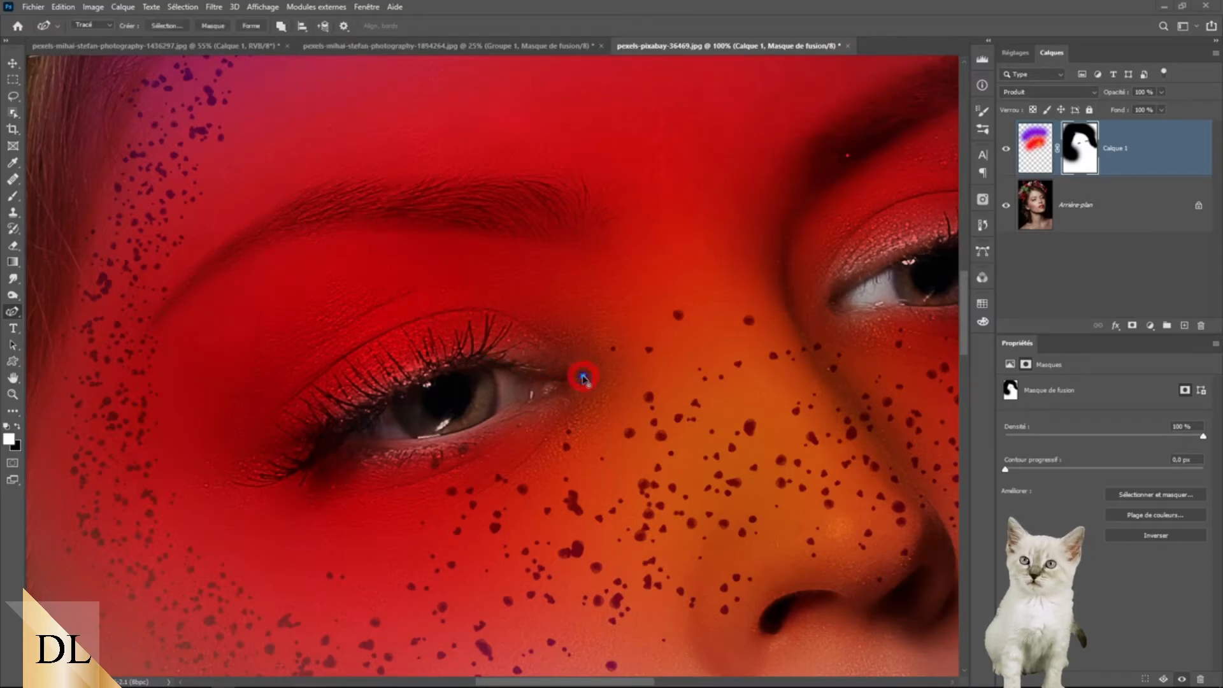
Draw a closed curved path around the upper eyelid, from the inner corner to a point beyond the outer corner
{"action": "left_click", "coordinate": [582, 376]}
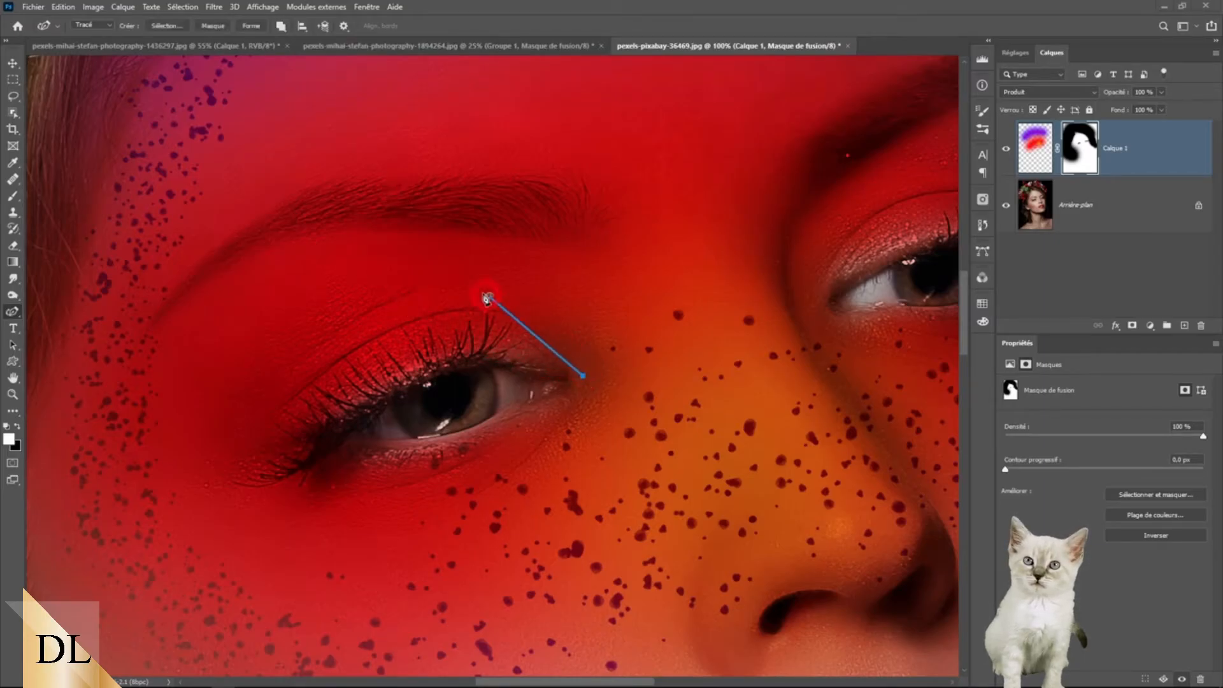
{"action": "left_click", "coordinate": [436, 269]}
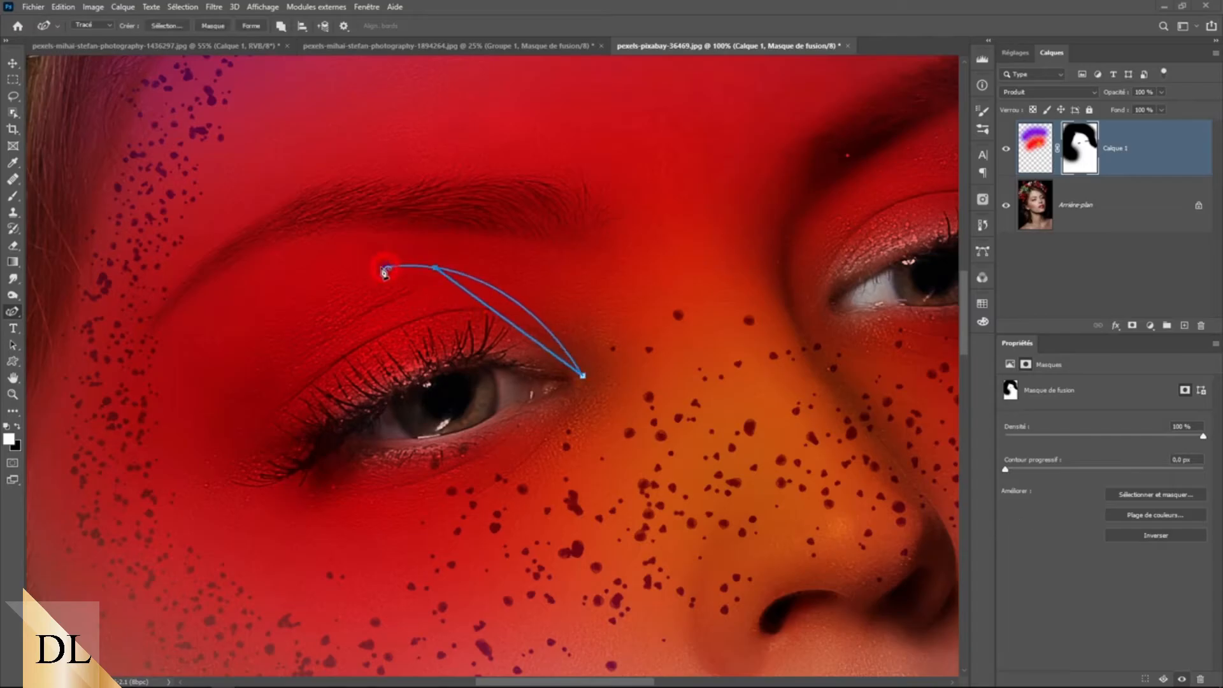
{"action": "left_click", "coordinate": [284, 335]}
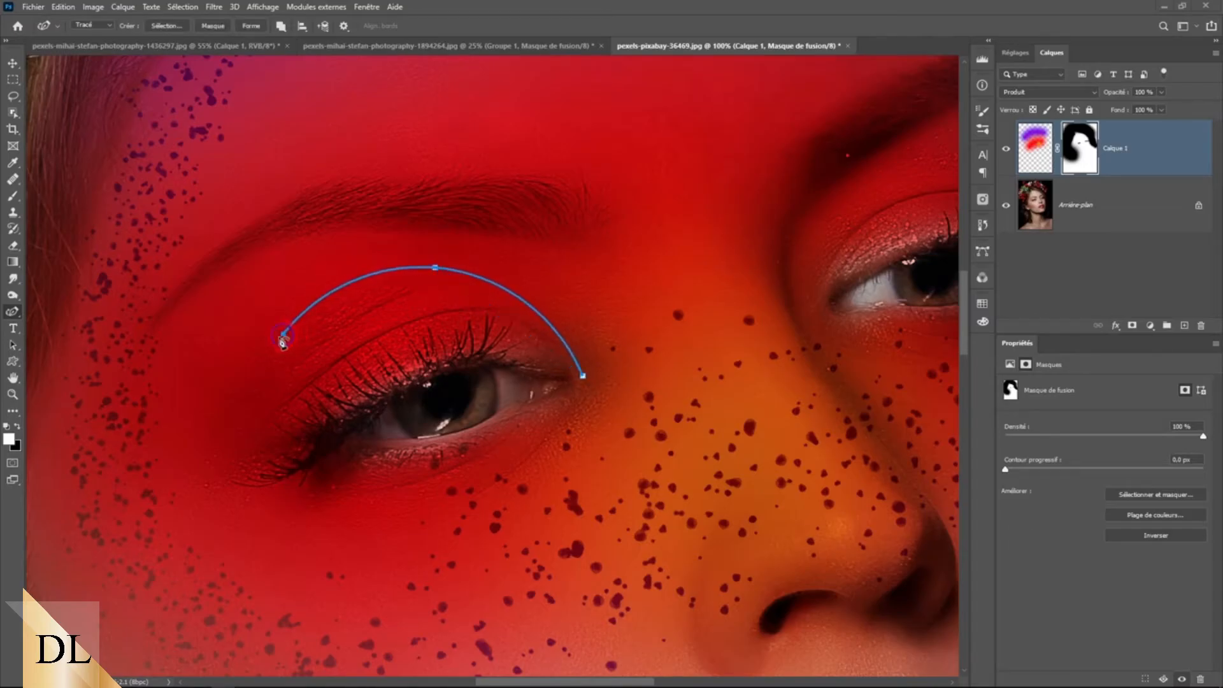
{"action": "left_click", "coordinate": [217, 465]}
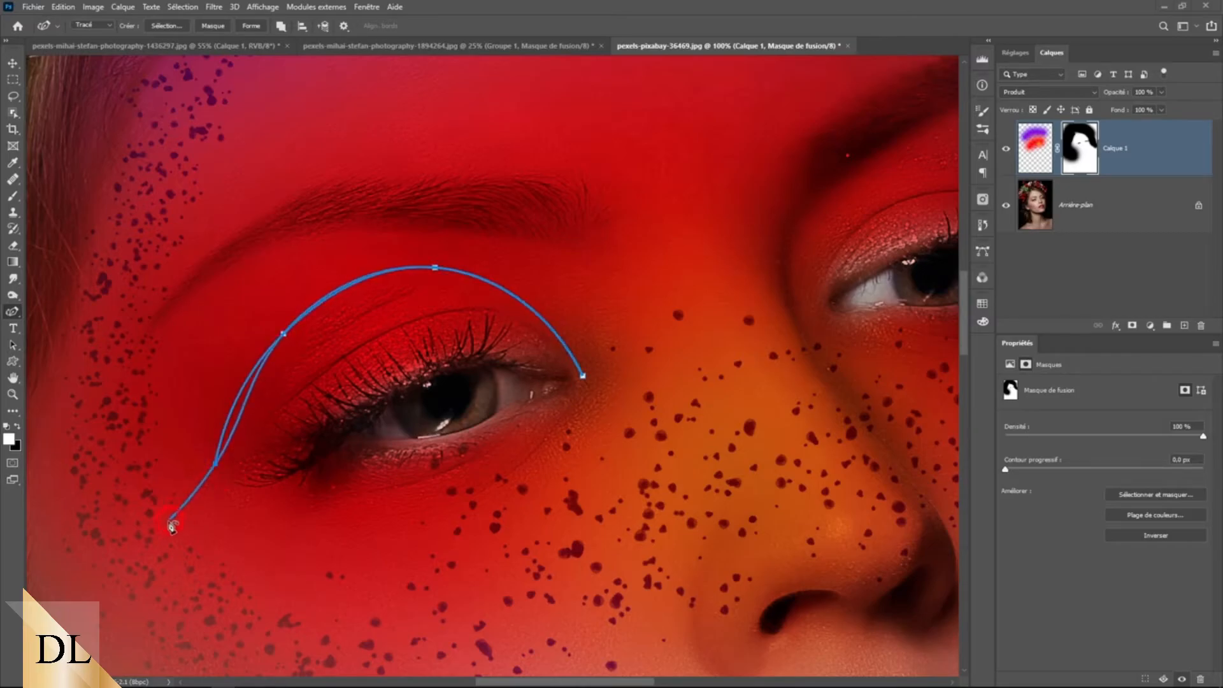
{"action": "left_click", "coordinate": [154, 527]}
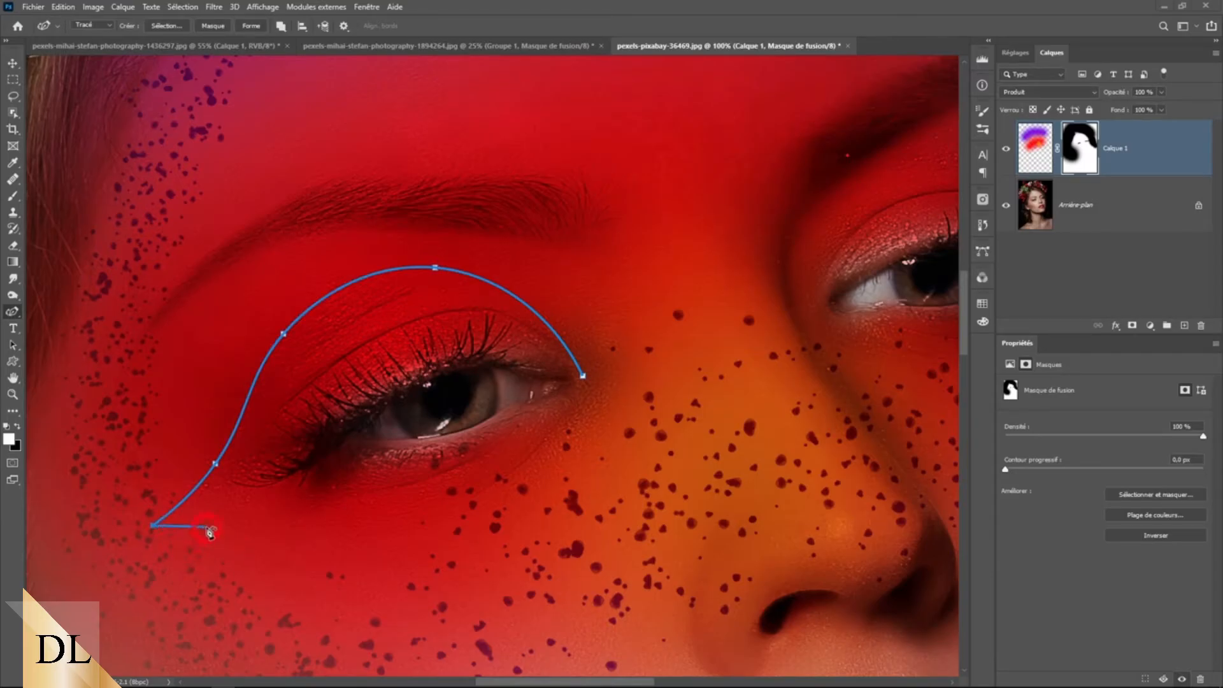
{"action": "left_click", "coordinate": [298, 424]}
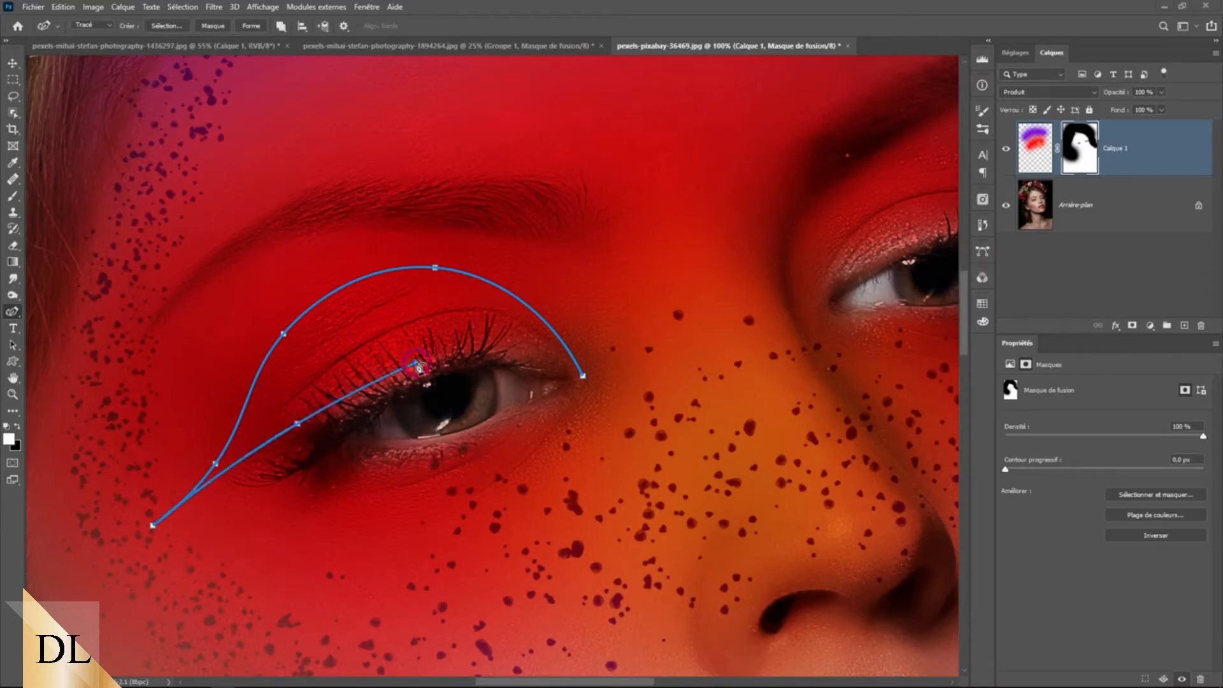
{"action": "left_click", "coordinate": [583, 377]}
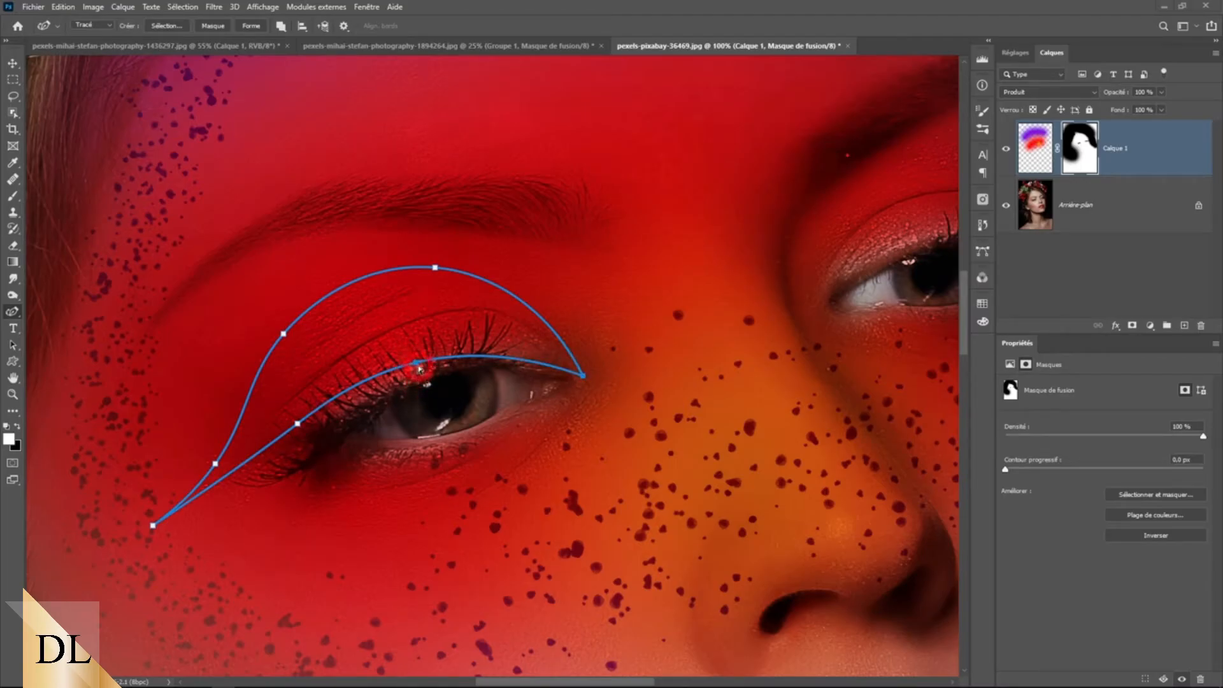
Adjust the path's lower curve to follow the lash line by moving its middle anchor and adding another anchor point
{"action": "left_click_drag", "start_coordinate": [418, 364], "coordinate": [437, 350]}
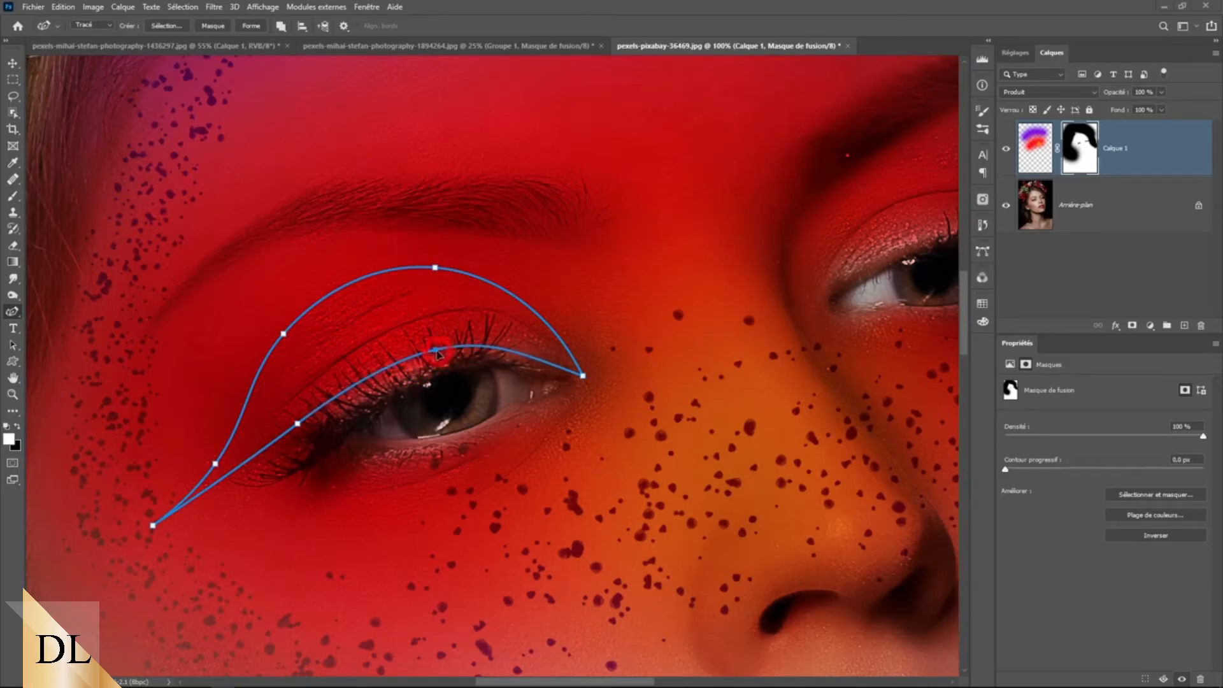
{"action": "left_click", "coordinate": [377, 373]}
{"action": "left_click_drag", "start_coordinate": [379, 376], "coordinate": [375, 379]}
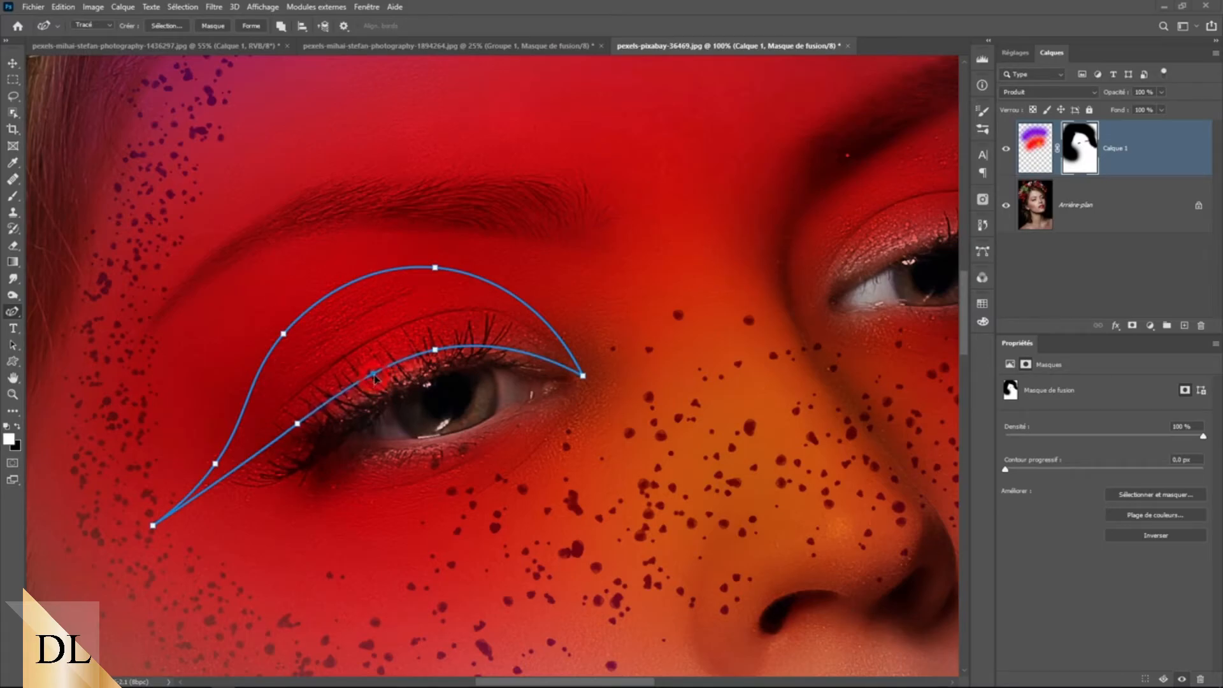
{"action": "left_click", "coordinate": [410, 423]}
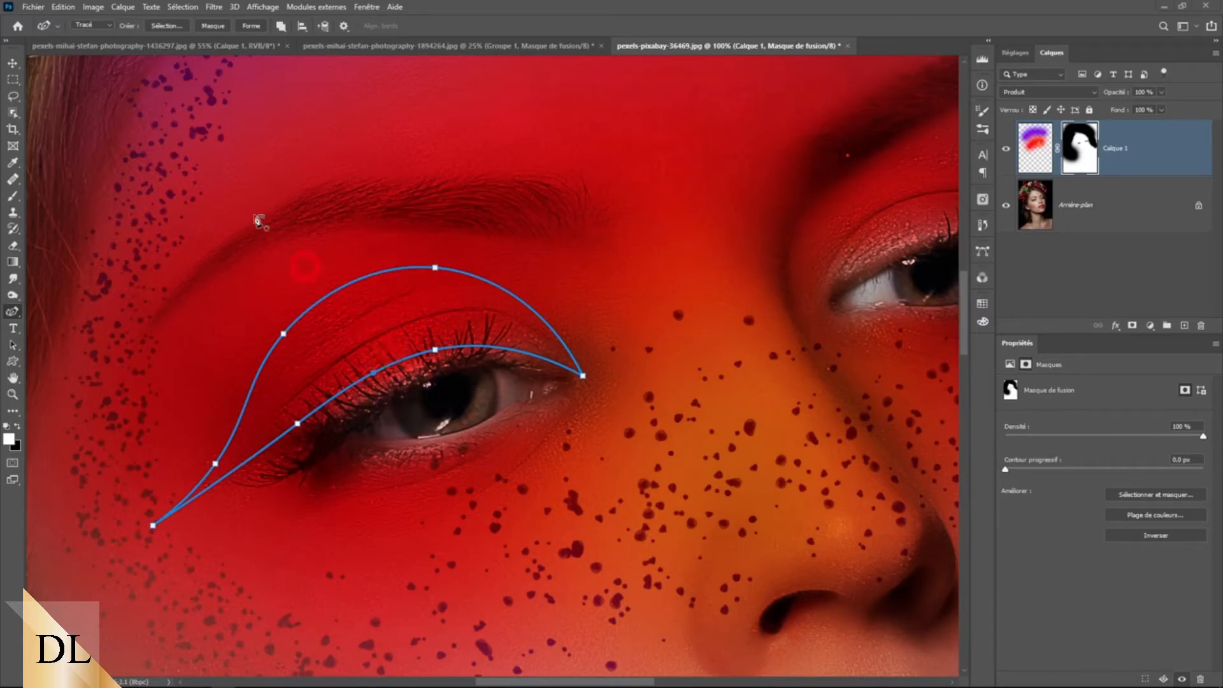
Convert the eyelid path into a new selection with a feather radius of 4 pixels
{"action": "left_click", "coordinate": [94, 24]}
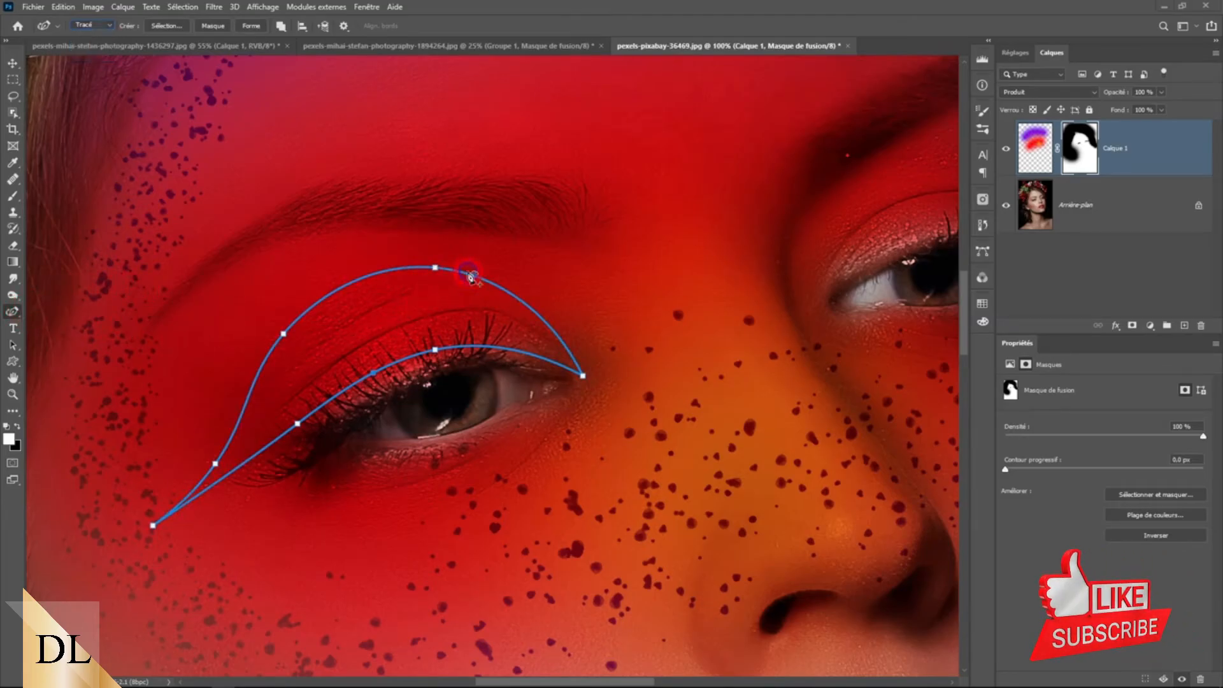
{"action": "right_click", "coordinate": [464, 277]}
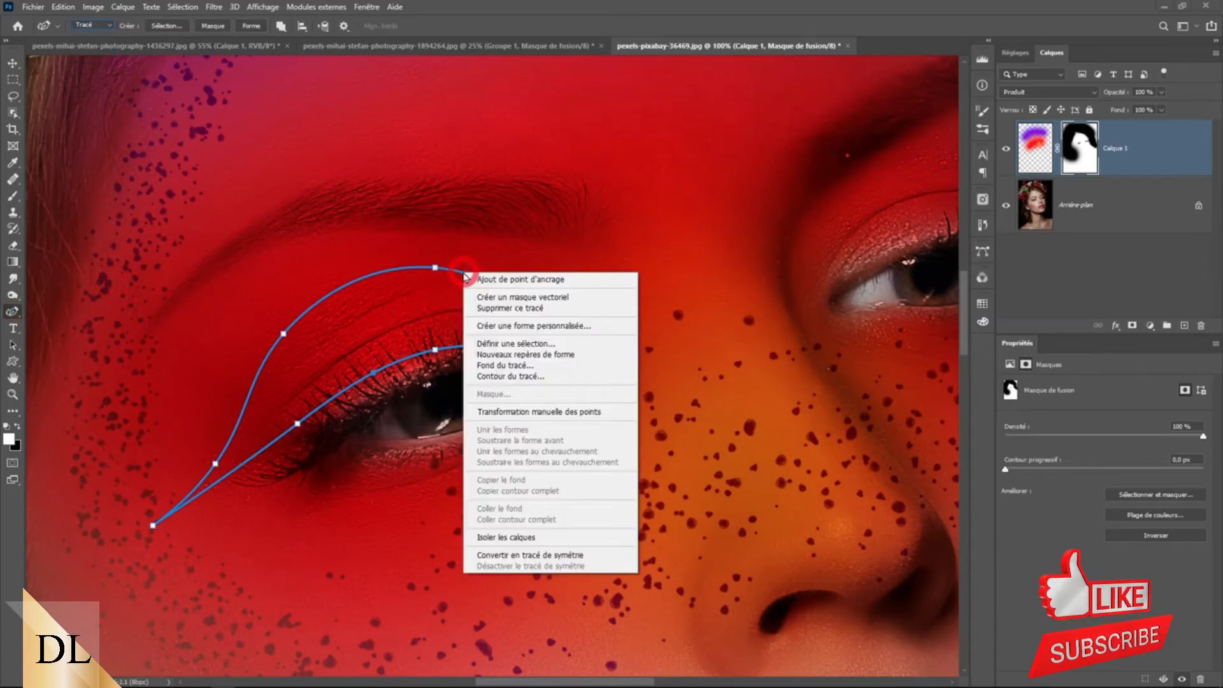
{"action": "left_click", "coordinate": [514, 346]}
{"action": "left_click_drag", "start_coordinate": [481, 292], "coordinate": [731, 144]}
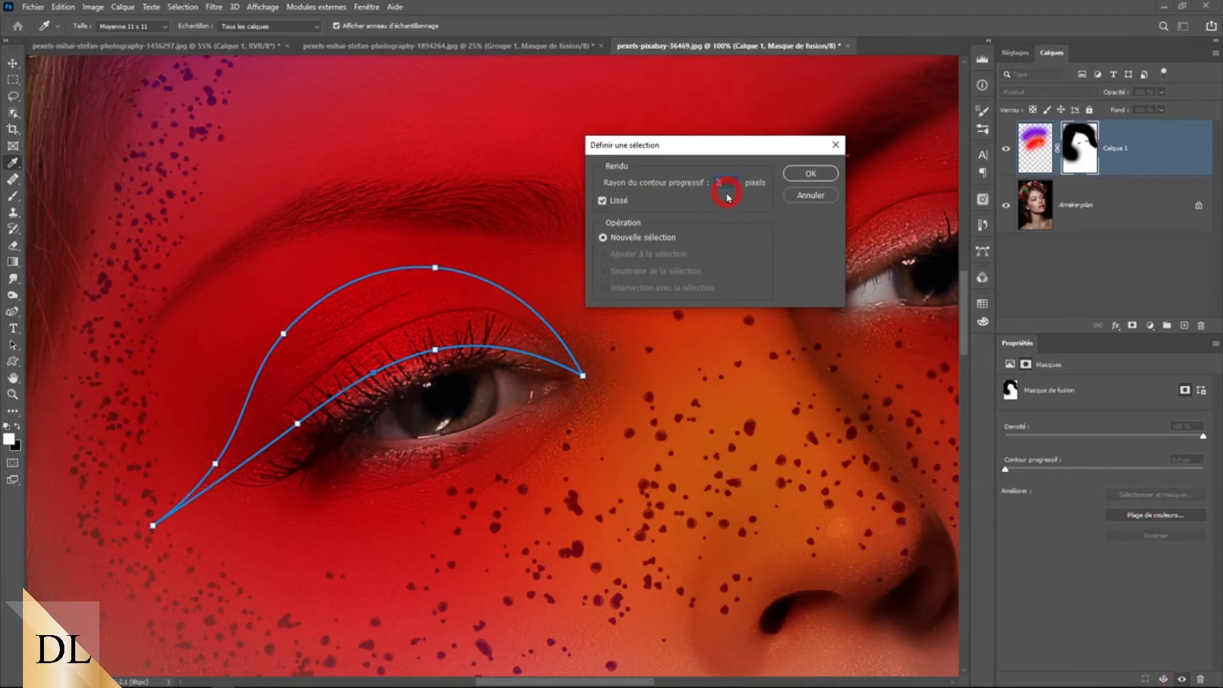
{"action": "type", "text": "4"}
{"action": "left_click", "coordinate": [807, 178]}
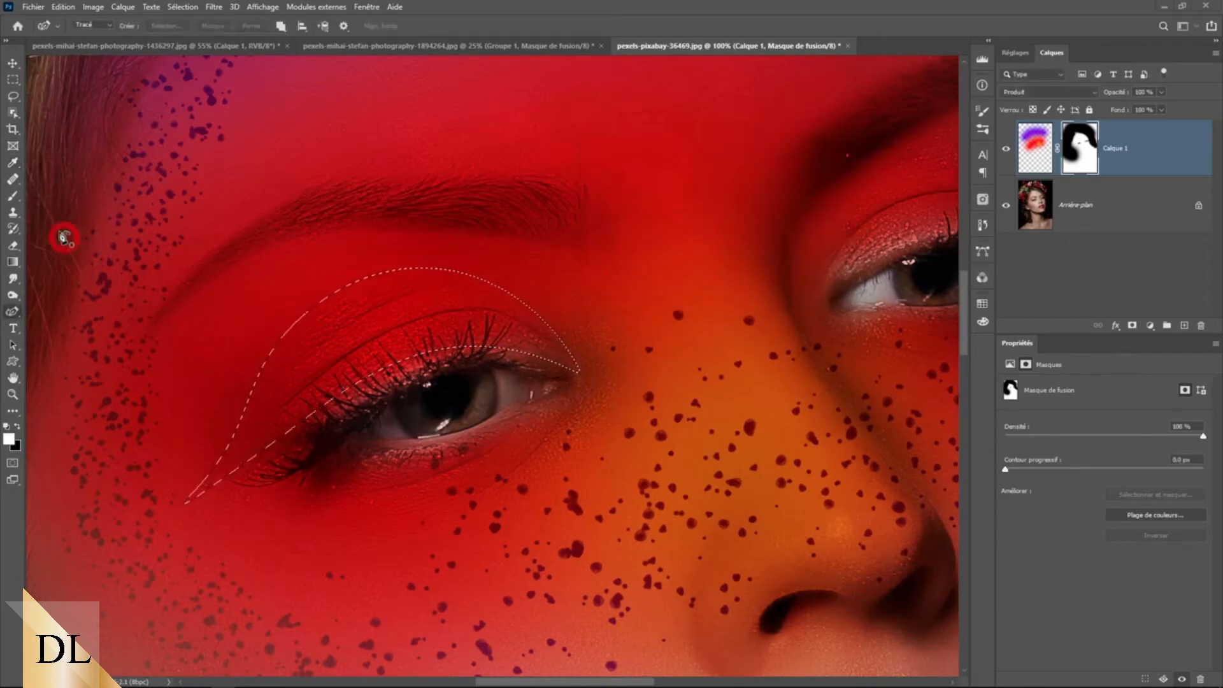
Paint black on Calque 1's layer mask inside the eyelid selection with a large soft brush at 17% opacity, removing colour from the eyelid
{"action": "left_click", "coordinate": [13, 198]}
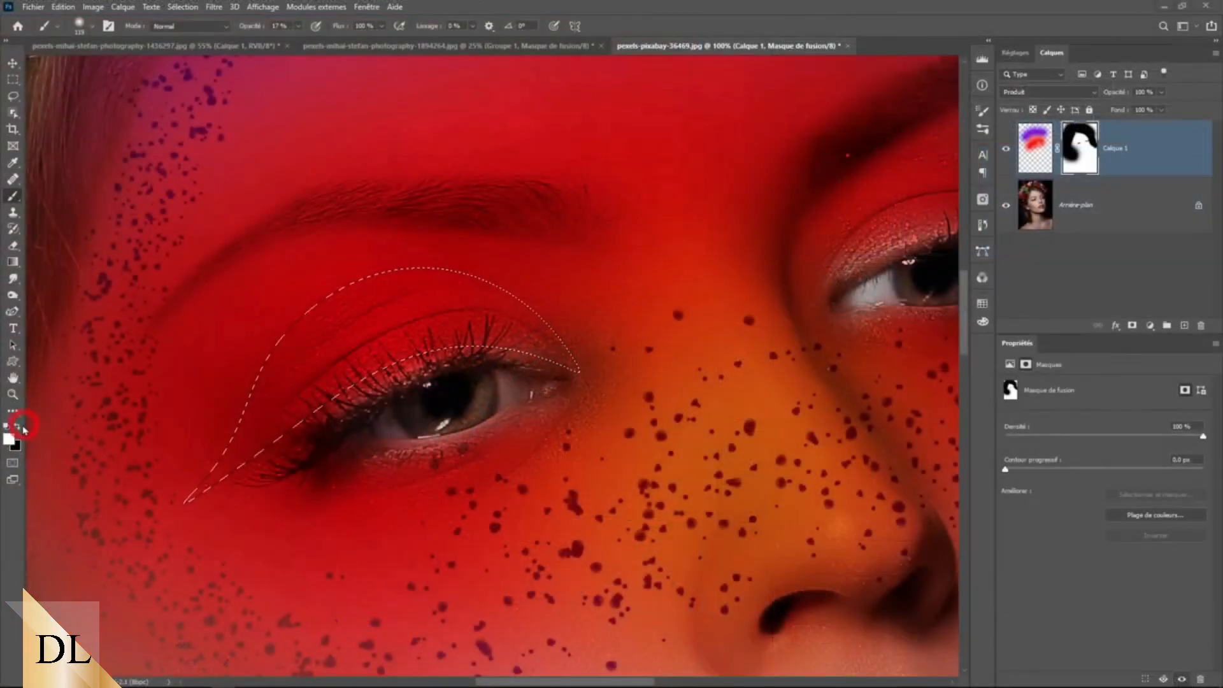
{"action": "key", "text": "x"}
{"action": "left_click_drag", "start_coordinate": [146, 457], "coordinate": [300, 432]}
{"action": "left_click", "coordinate": [300, 432], "text": "alt"}
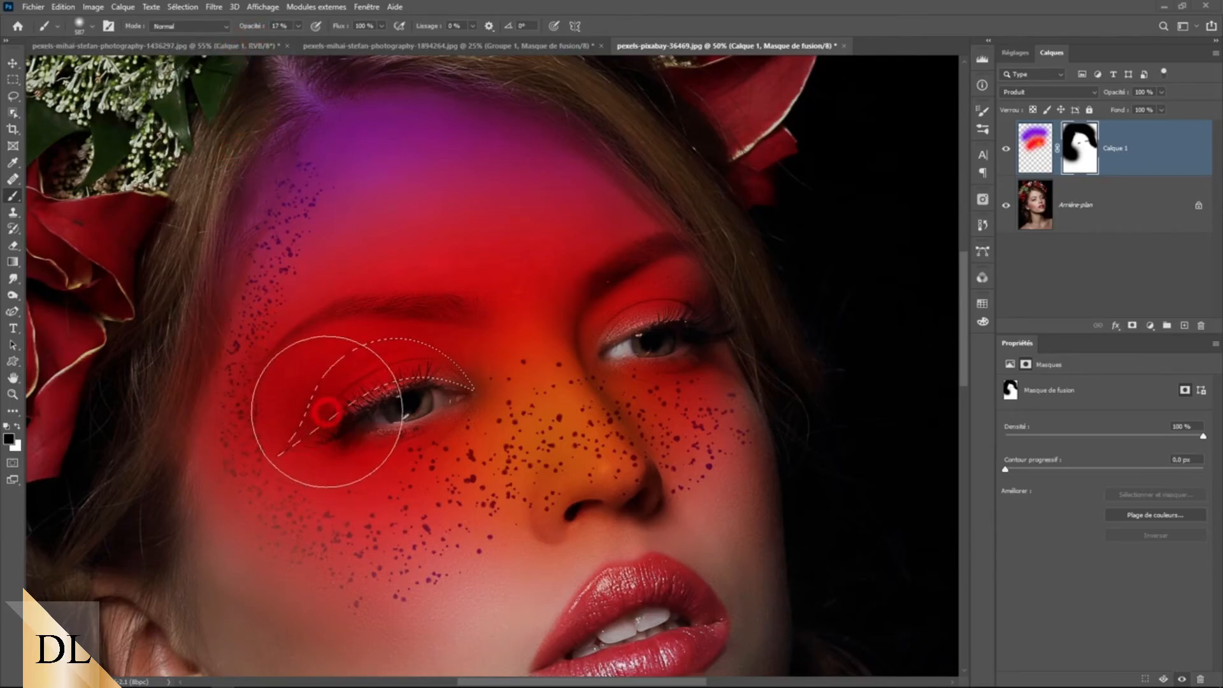
{"action": "mouse_move", "coordinate": [309, 405]}
{"action": "left_mouse_down"}
{"action": "mouse_move", "coordinate": [248, 471]}
{"action": "mouse_move", "coordinate": [282, 431]}
{"action": "mouse_move", "coordinate": [280, 412]}
{"action": "mouse_move", "coordinate": [186, 513]}
{"action": "mouse_move", "coordinate": [278, 402]}
{"action": "mouse_move", "coordinate": [251, 423]}
{"action": "mouse_move", "coordinate": [306, 390]}
{"action": "mouse_move", "coordinate": [275, 424]}
{"action": "mouse_move", "coordinate": [358, 372]}
{"action": "mouse_move", "coordinate": [178, 459]}
{"action": "mouse_move", "coordinate": [229, 461]}
{"action": "mouse_move", "coordinate": [285, 426]}
{"action": "mouse_move", "coordinate": [208, 516]}
{"action": "mouse_move", "coordinate": [263, 549]}
{"action": "mouse_move", "coordinate": [355, 538]}
{"action": "mouse_move", "coordinate": [443, 501]}
{"action": "mouse_move", "coordinate": [516, 502]}
{"action": "mouse_move", "coordinate": [522, 430]}
{"action": "mouse_move", "coordinate": [425, 316]}
{"action": "mouse_move", "coordinate": [260, 432]}
{"action": "left_mouse_up"}
{"action": "left_click_drag", "start_coordinate": [469, 354], "coordinate": [270, 407]}
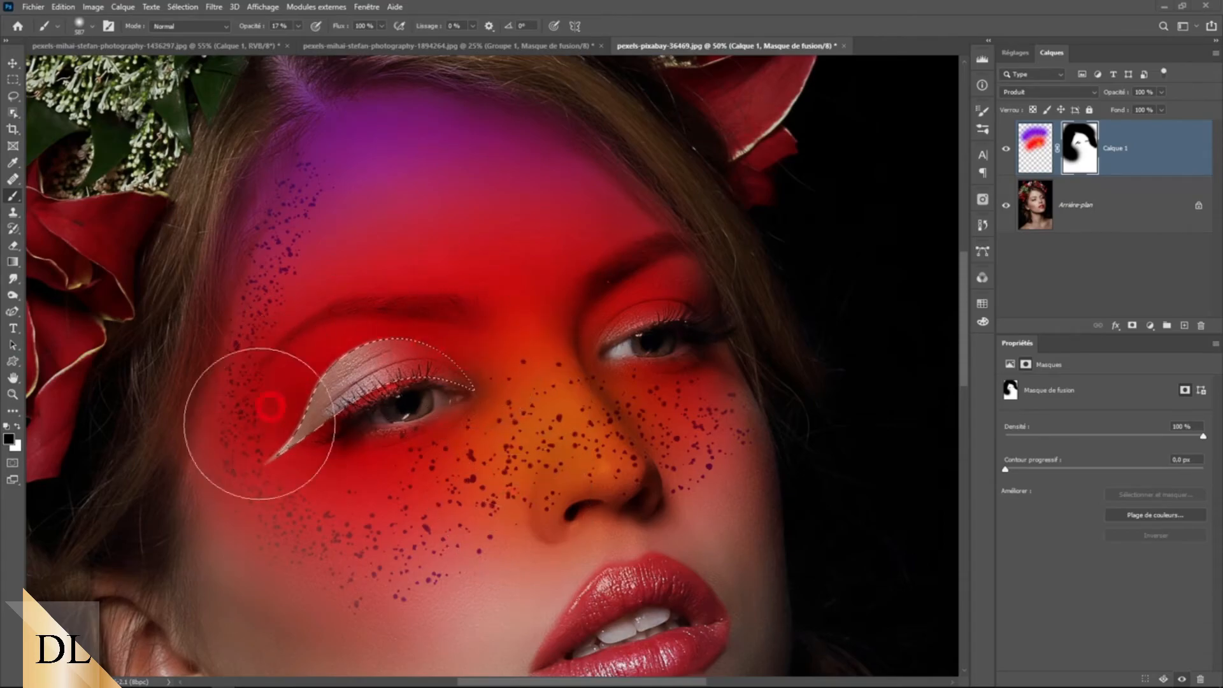
{"action": "left_click_drag", "start_coordinate": [457, 442], "coordinate": [380, 439]}
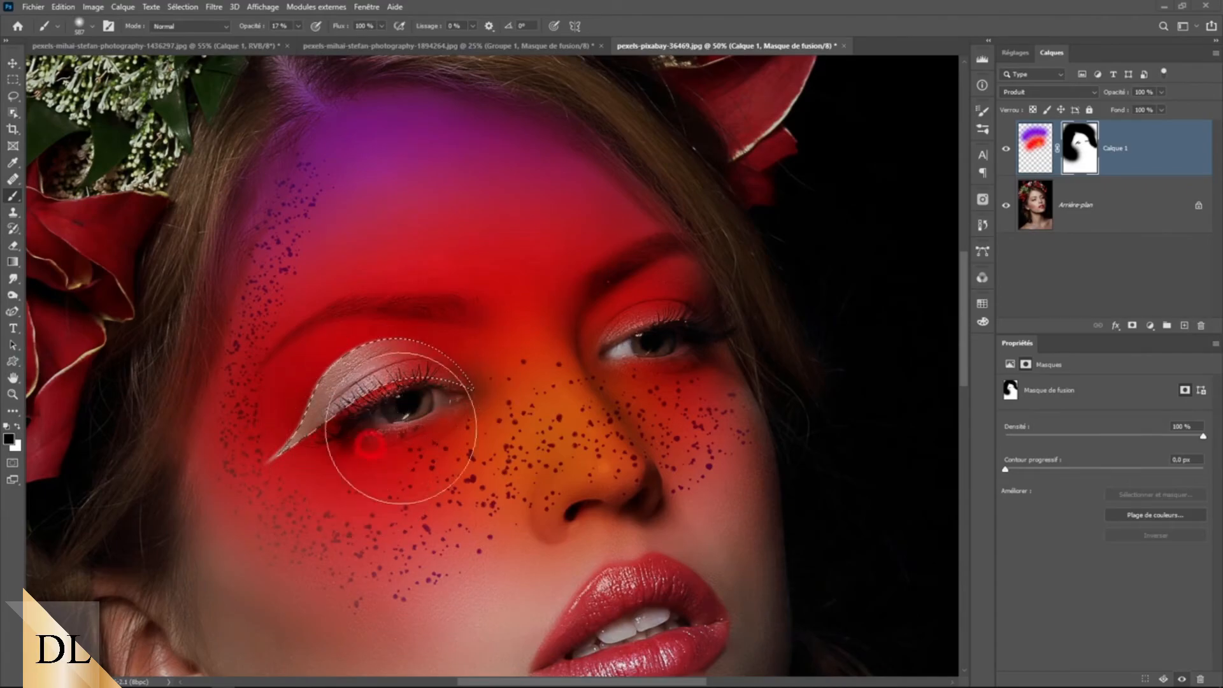
{"action": "scroll", "coordinate": [439, 372], "scroll_direction": "up", "scroll_amount": 2}
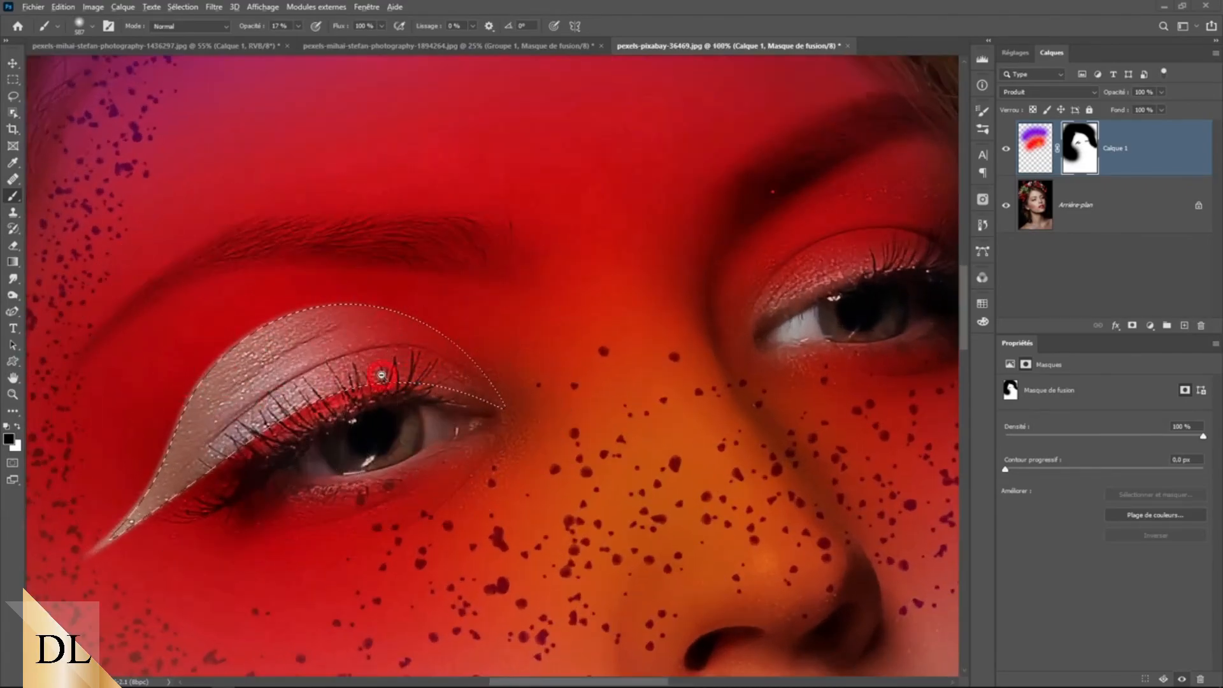
{"action": "scroll", "coordinate": [381, 375], "scroll_direction": "down", "scroll_amount": 2}
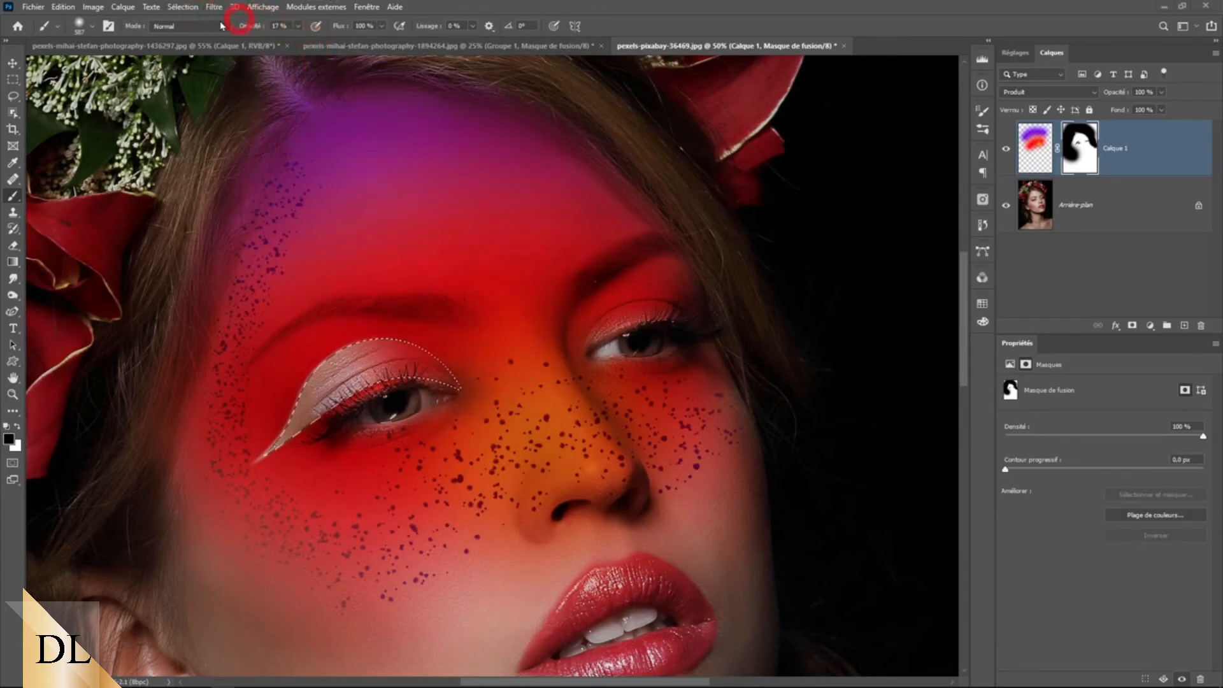
Save the eyelid selection as a new unnamed channel in pexels-pixabay-36469.jpg and deselect it
{"action": "left_click", "coordinate": [183, 6]}
{"action": "left_click", "coordinate": [214, 302]}
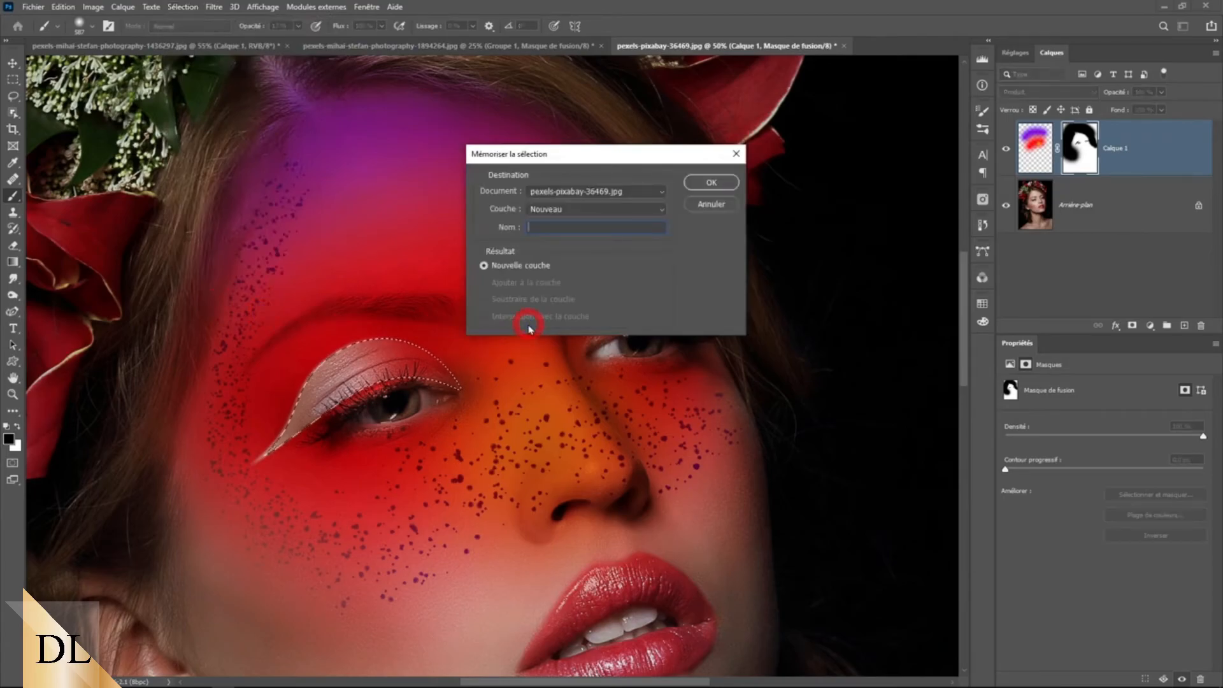
{"action": "key", "text": "Return"}
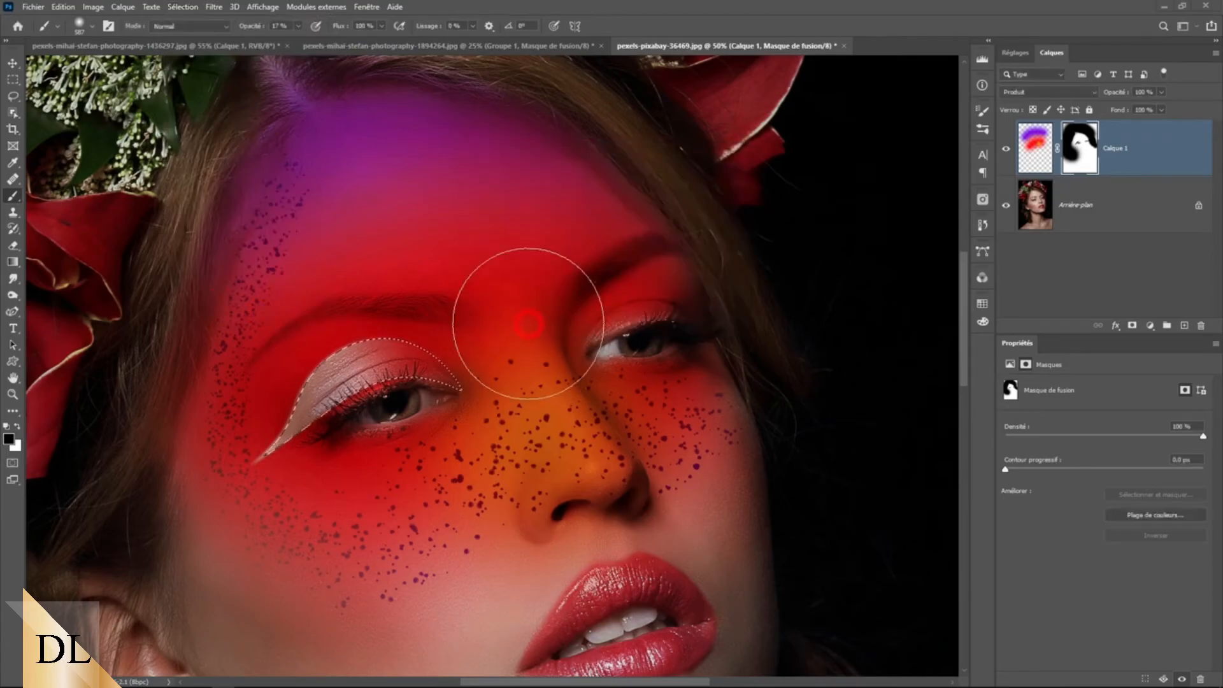
{"action": "key", "text": "ctrl+d"}
{"action": "key", "text": "ctrl+minus"}
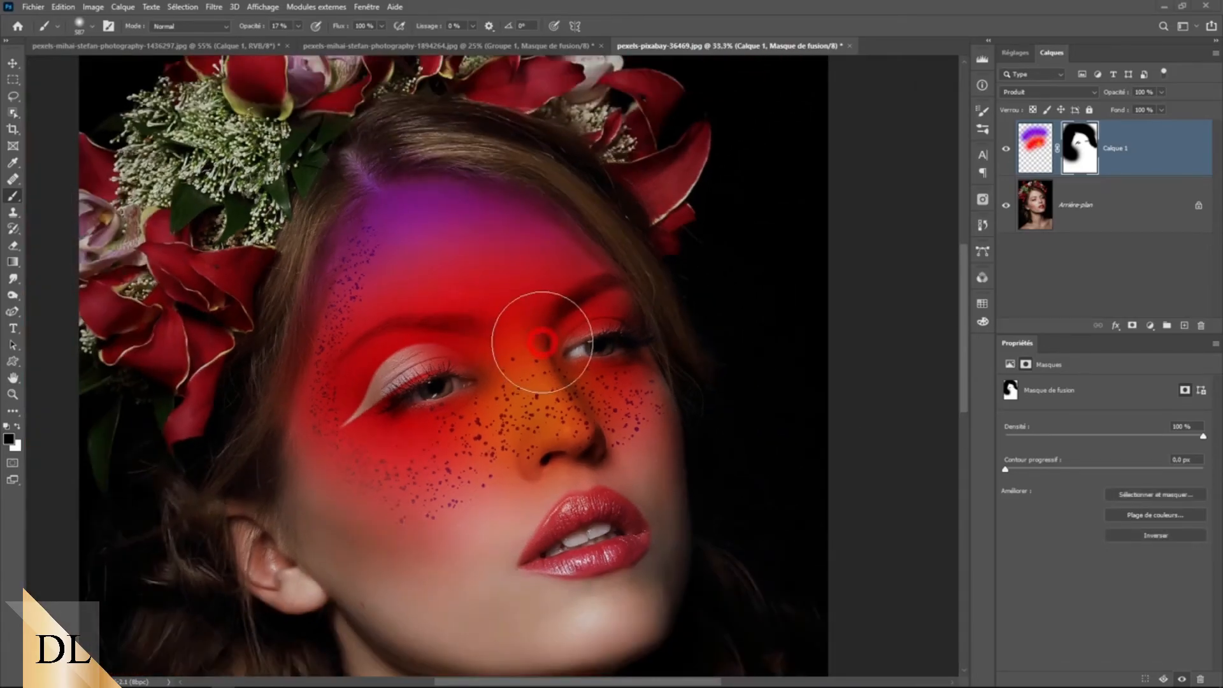
{"action": "key", "text": "ctrl+plus"}
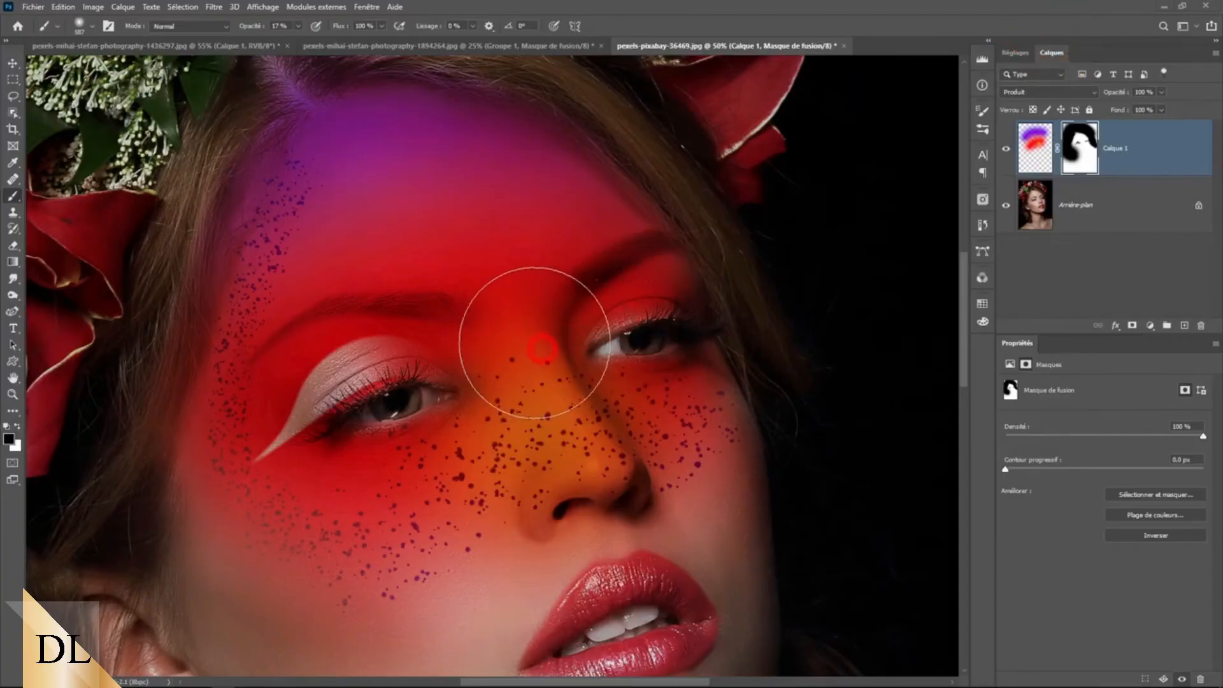
In Calque 1's blending options, lower the white Calque du dessous slider to 169 and split it so the skin highlights show through softly
{"action": "double_click", "coordinate": [1164, 150]}
{"action": "left_click_drag", "start_coordinate": [928, 376], "coordinate": [725, 111]}
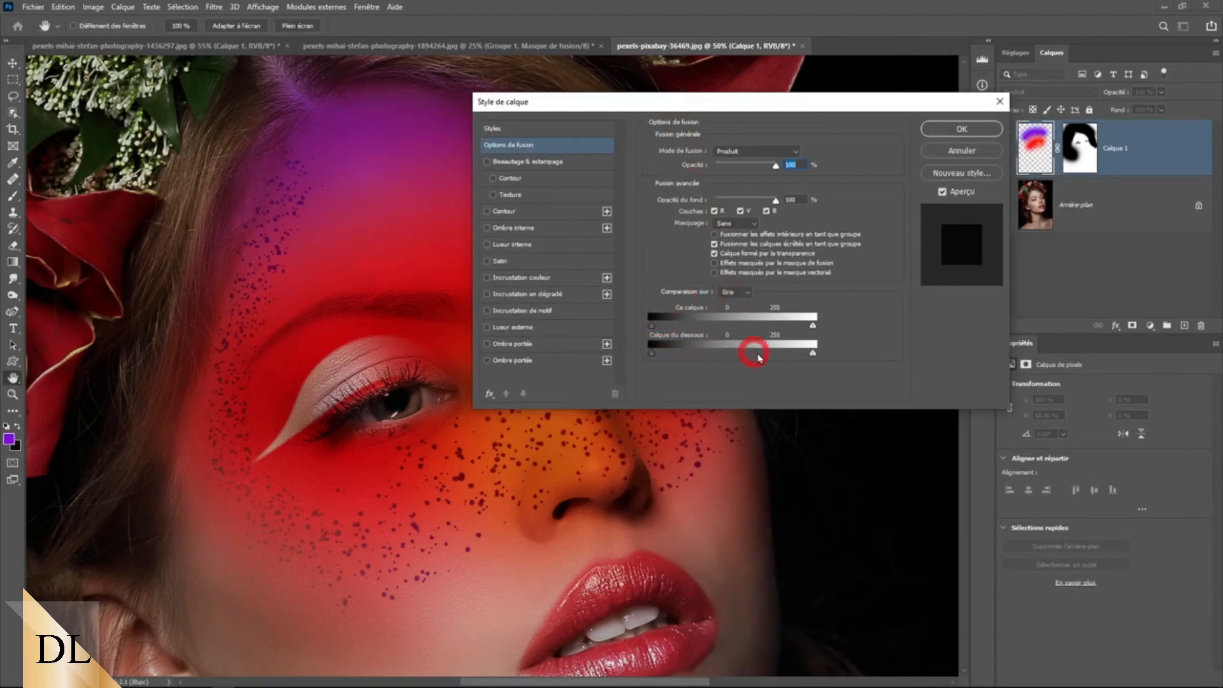
{"action": "left_click_drag", "start_coordinate": [764, 99], "coordinate": [737, 24]}
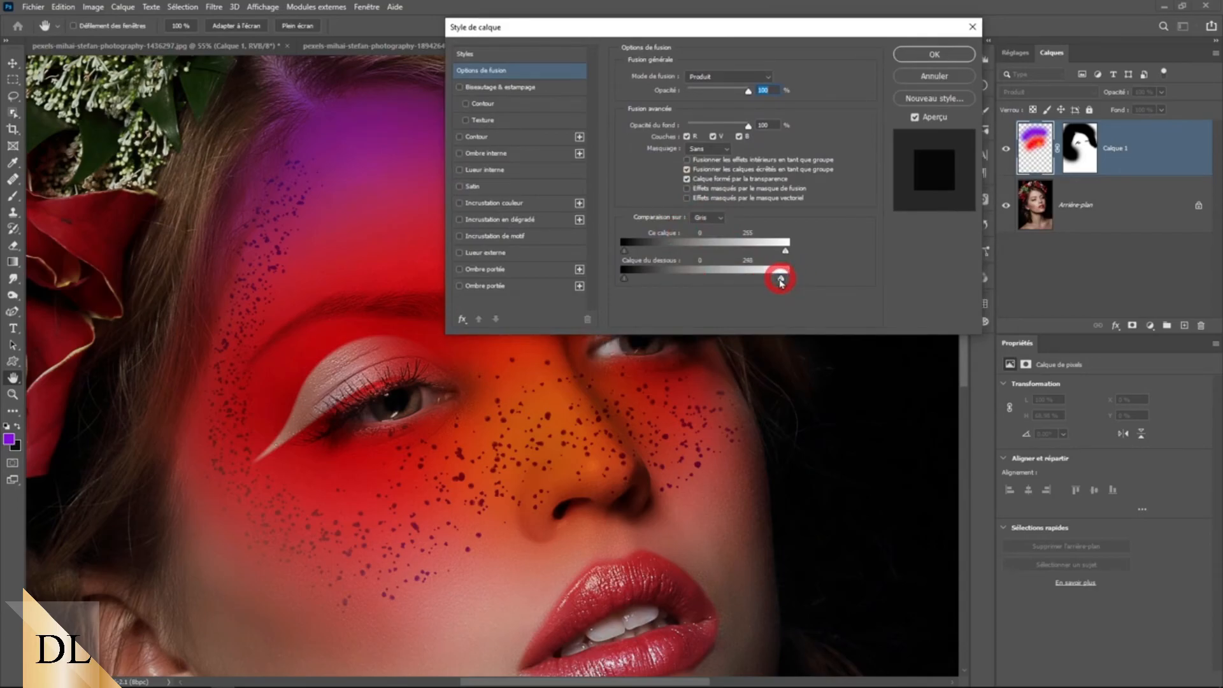
{"action": "left_click_drag", "start_coordinate": [759, 280], "coordinate": [730, 278]}
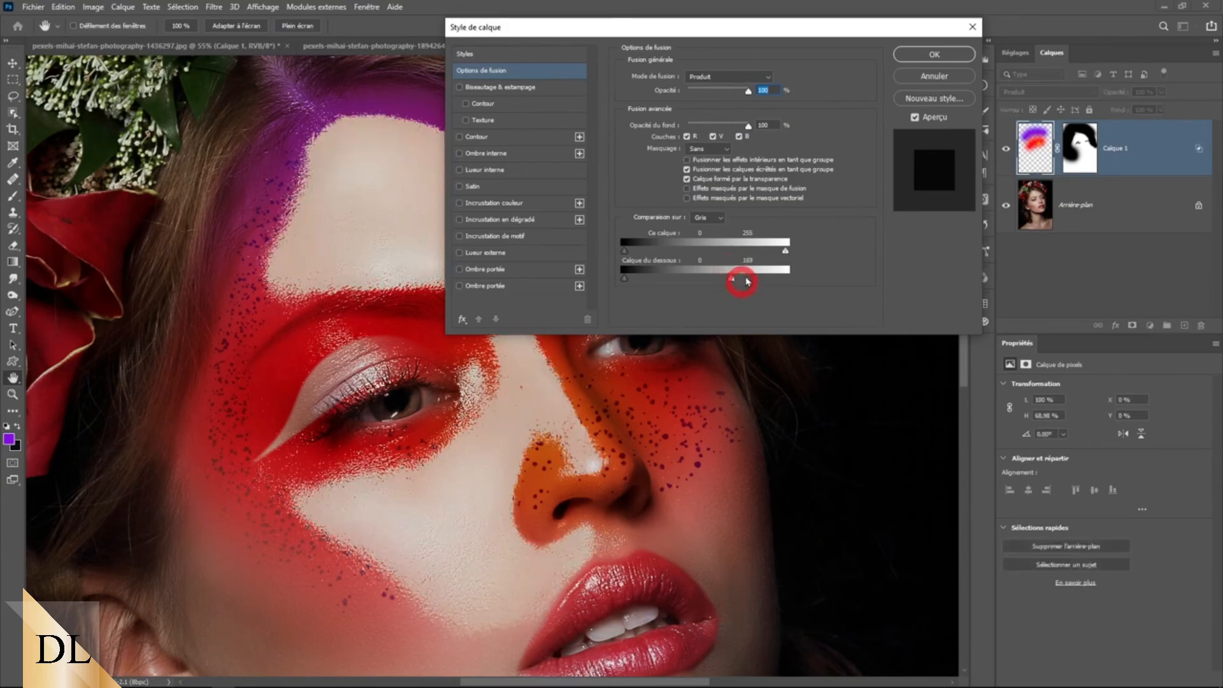
{"action": "left_click_drag", "start_coordinate": [718, 25], "coordinate": [813, 14]}
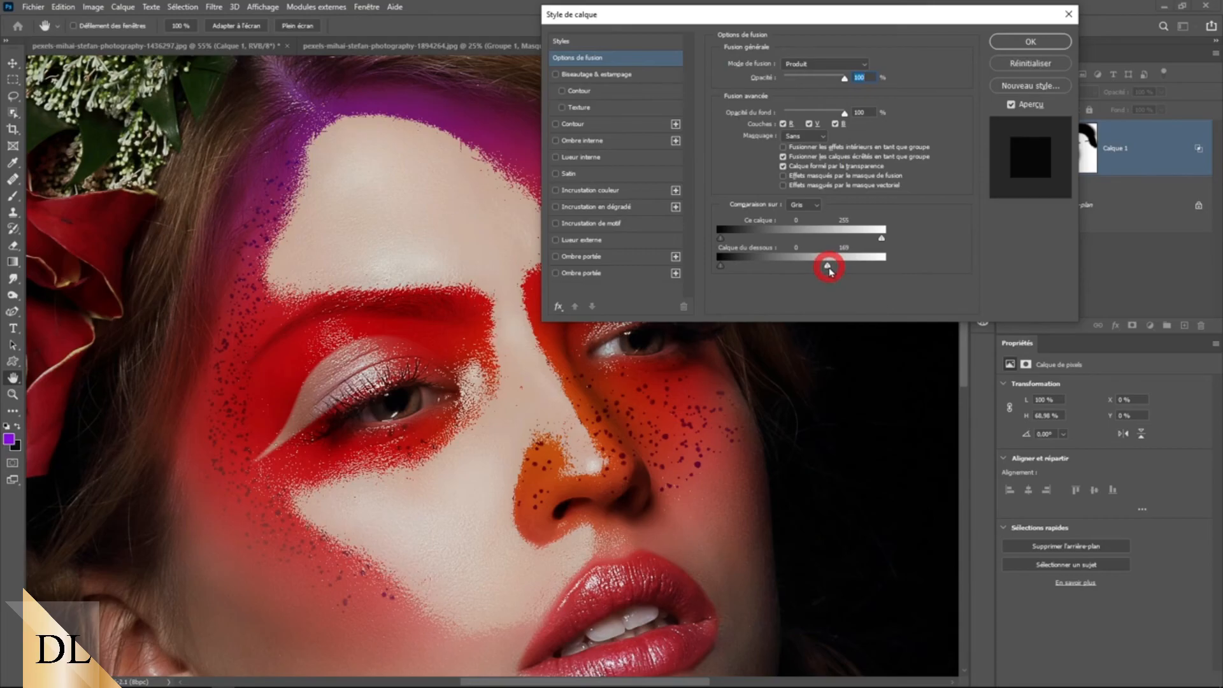
{"action": "mouse_move", "coordinate": [828, 267]}
{"action": "left_mouse_down"}
{"action": "mouse_move", "coordinate": [898, 271]}
{"action": "mouse_move", "coordinate": [822, 266]}
{"action": "mouse_move", "coordinate": [814, 290]}
{"action": "left_mouse_up"}
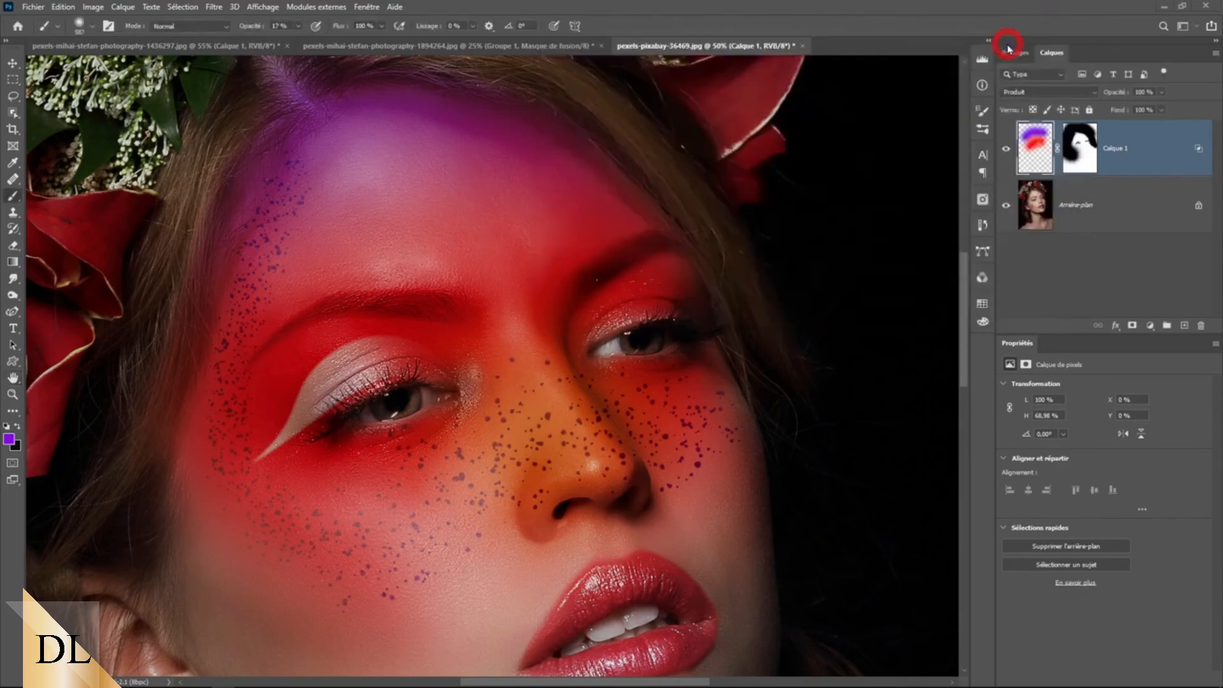
{"action": "left_click", "coordinate": [613, 233], "text": "alt"}
{"action": "left_click", "coordinate": [612, 233], "text": "alt"}
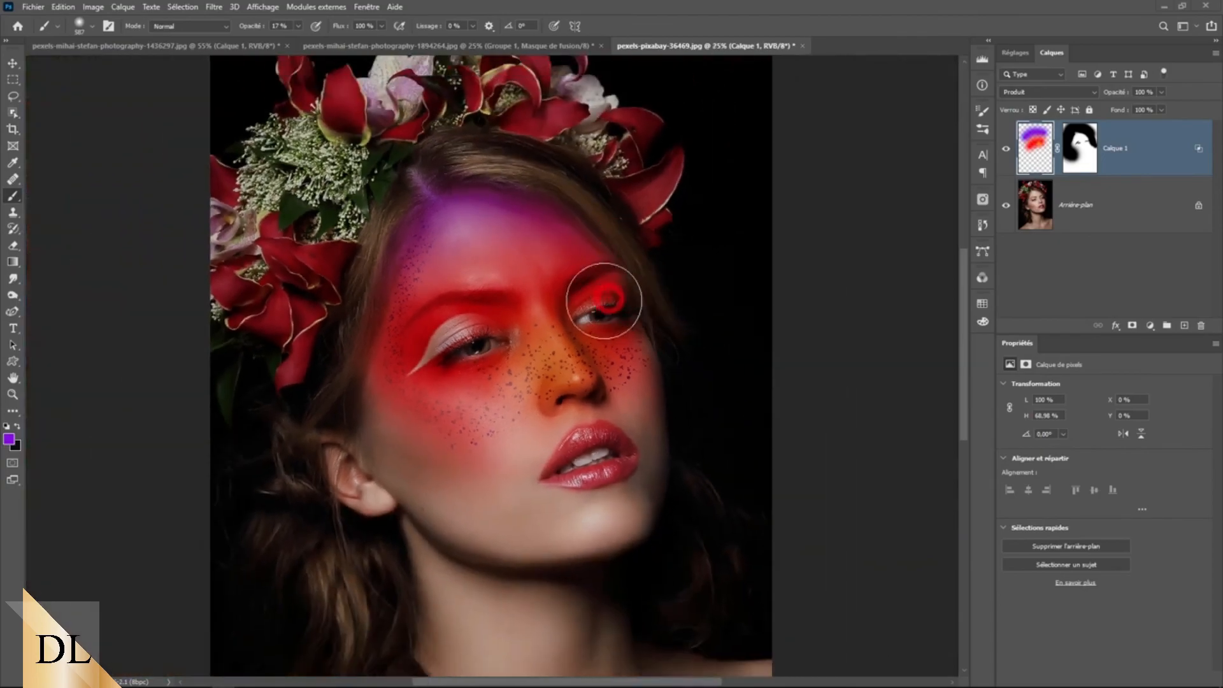
{"action": "left_click", "coordinate": [587, 305]}
{"action": "left_click", "coordinate": [589, 306]}
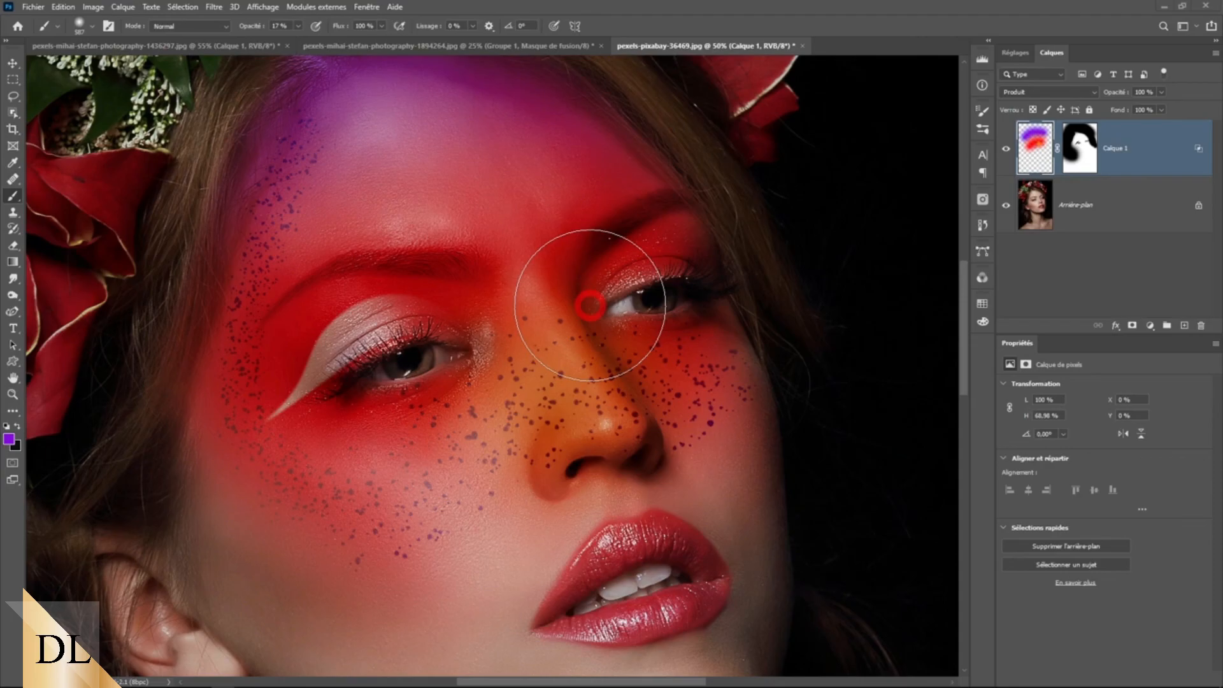
{"action": "left_click", "coordinate": [589, 306], "text": "alt"}
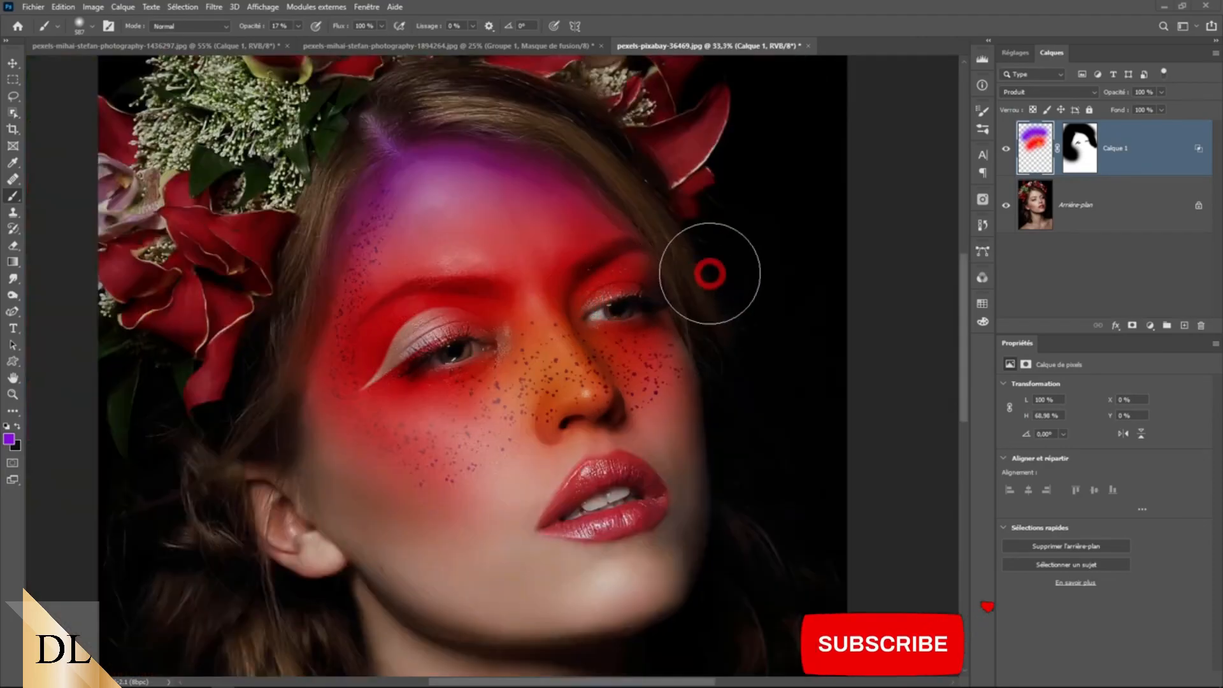